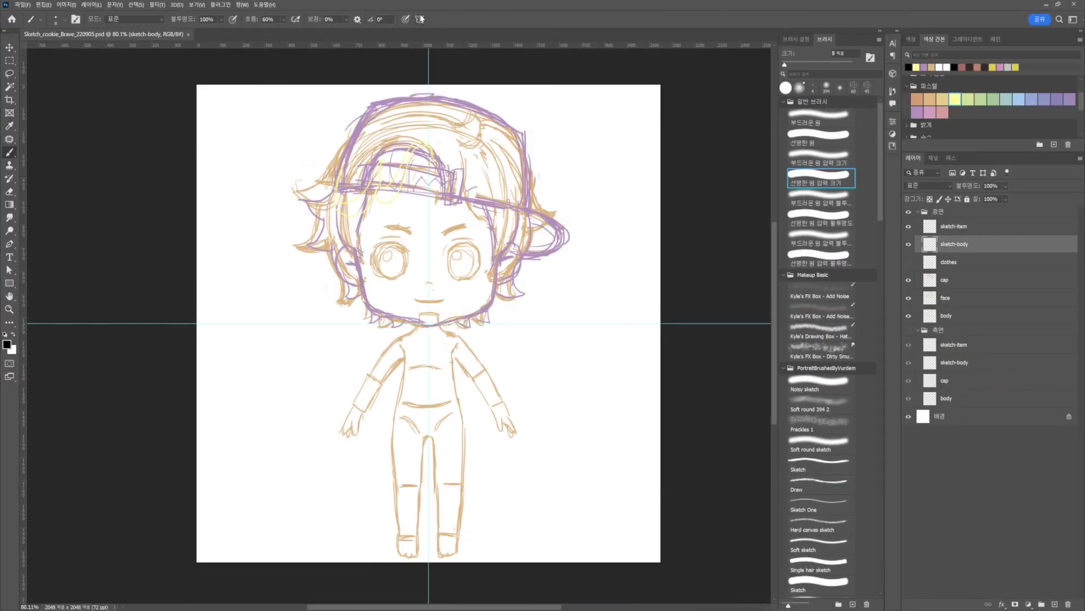
Step: Enable vertical mirror symmetry, then ink the side-view head and lower legs in black
left_click(420, 19)
left_click(443, 51)
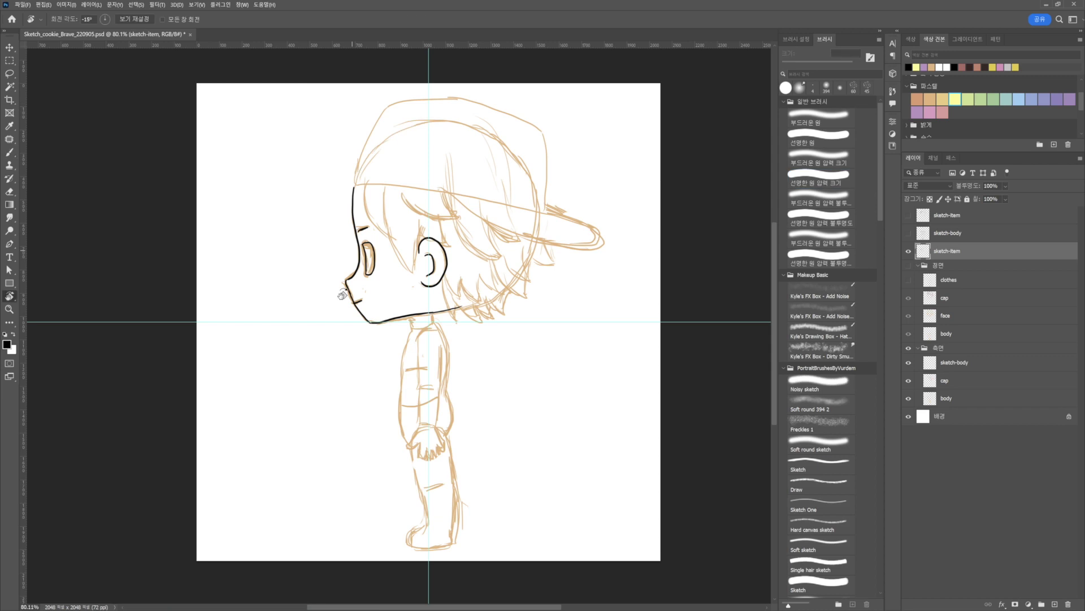
left_click_drag(343, 295, 249, 283)
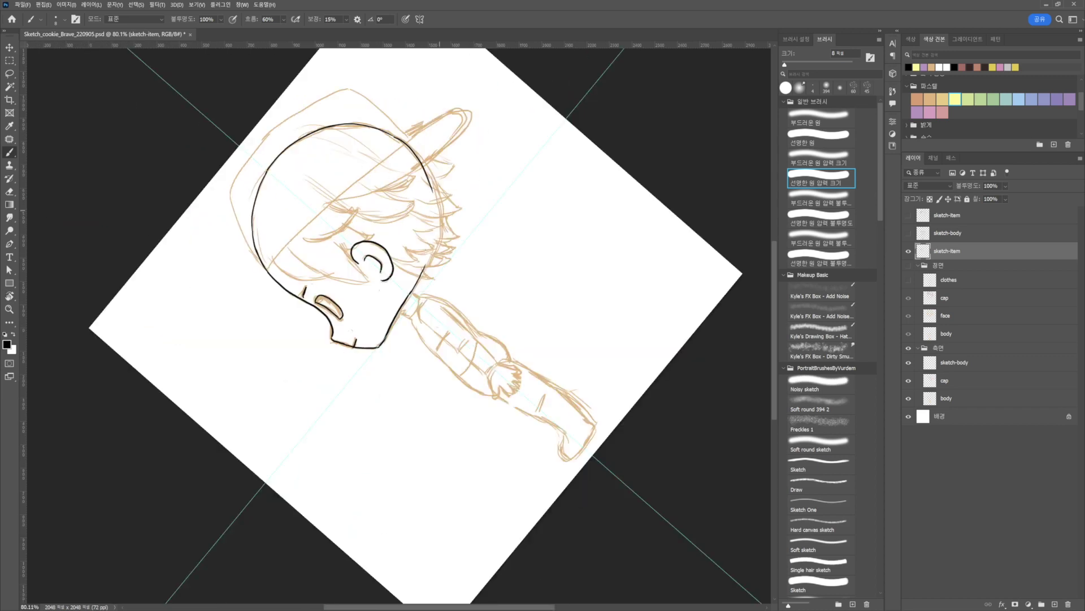
key("b")
left_click_drag(426, 305, 420, 345)
left_click_drag(436, 410, 468, 518)
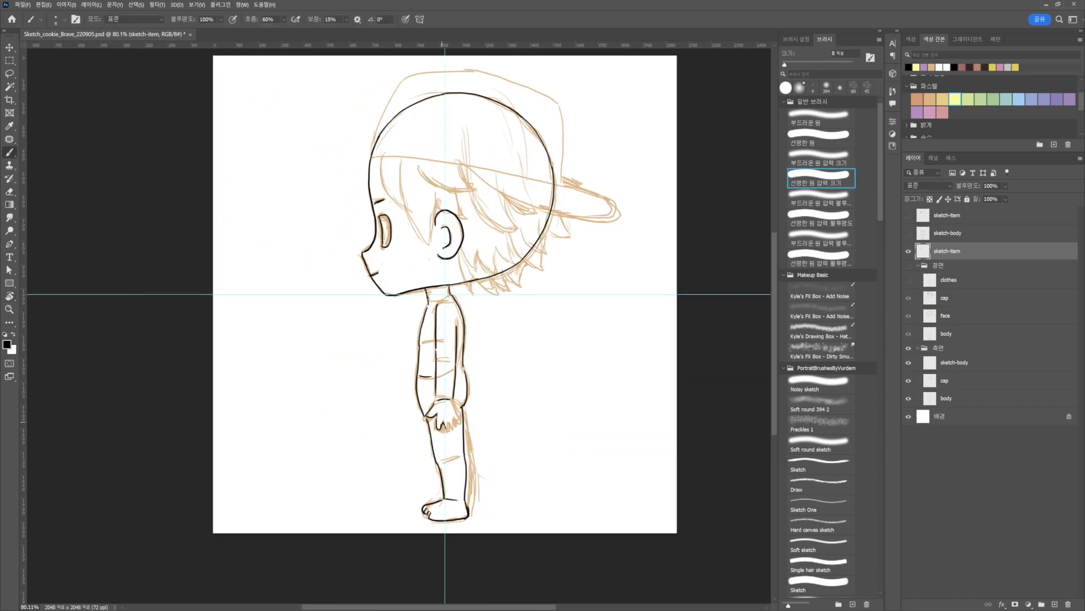
Step: On a new layer, outline the side-view cap's crown and brim
key("ctrl+shift+alt+n")
left_click_drag(368, 152, 457, 68)
left_click_drag(476, 67, 554, 109)
left_click_drag(558, 112, 560, 180)
left_click_drag(366, 153, 564, 184)
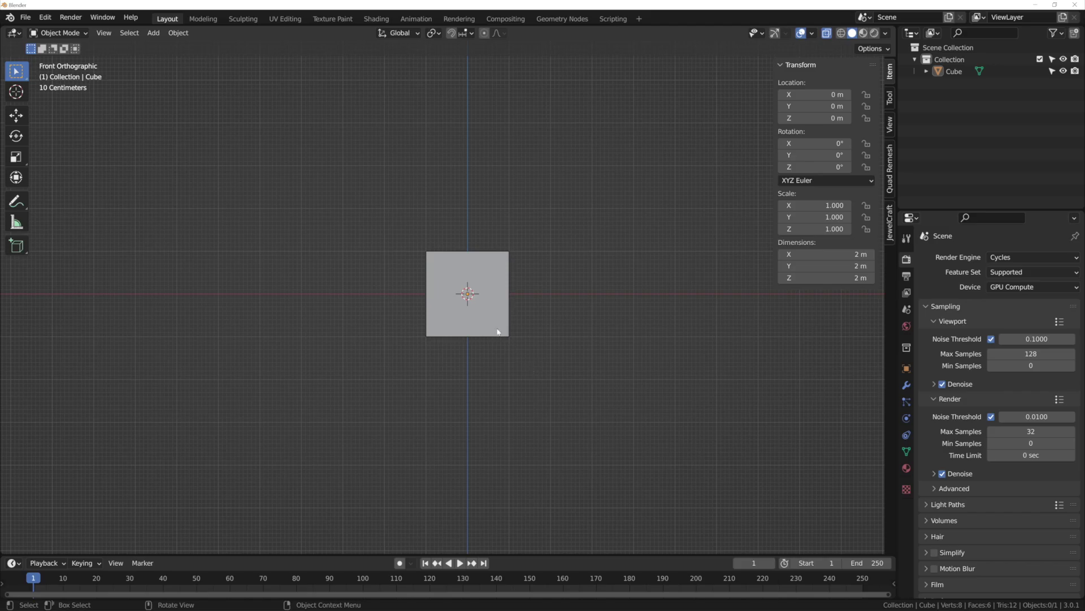
Step: Replace the default cube with the front sketch as a reference image
key("Delete")
key("shift+a")
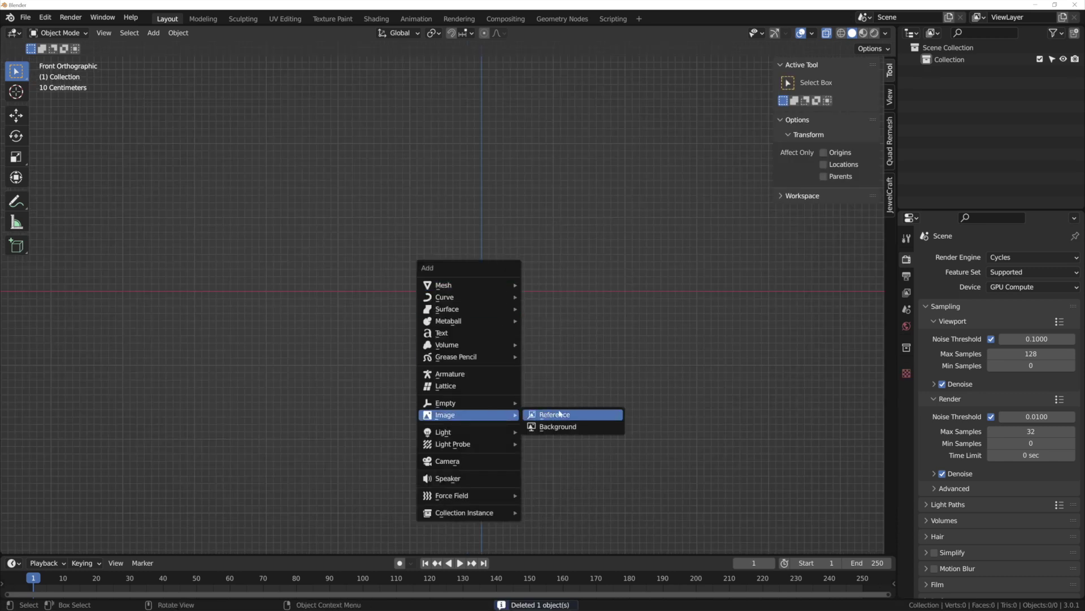
left_click(559, 413)
double_click(209, 69)
double_click(266, 94)
left_click(907, 418)
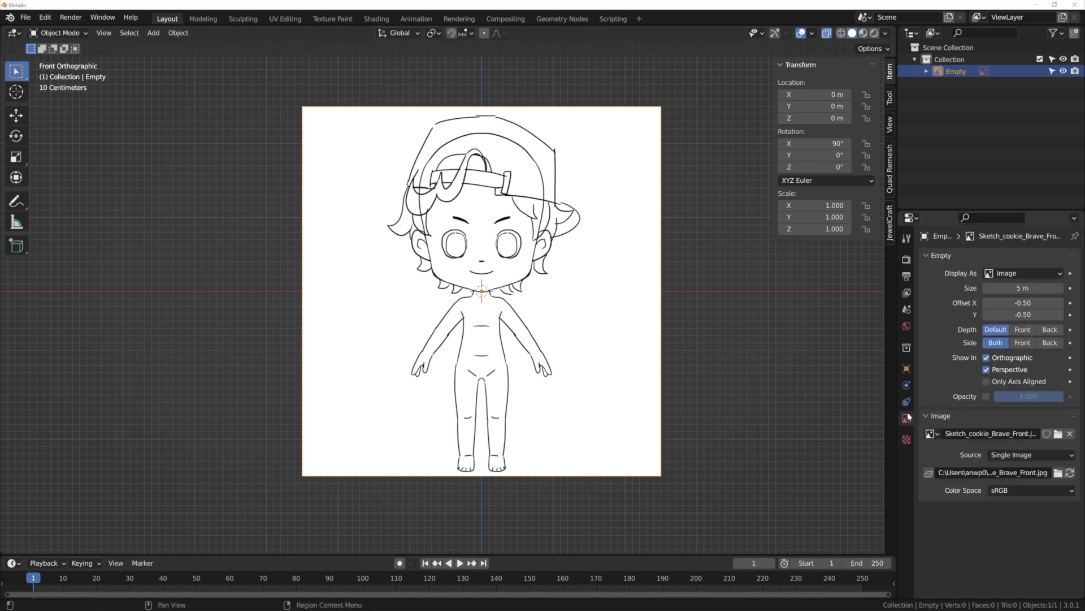
middle_click_drag(759, 357, 508, 283)
Step: Push the reference image 5 m back along Y and make it half transparent
key("g")
key("y")
key("minus")
key("5")
key("Return")
key("KP_1")
key("alt+a")
left_click(987, 396)
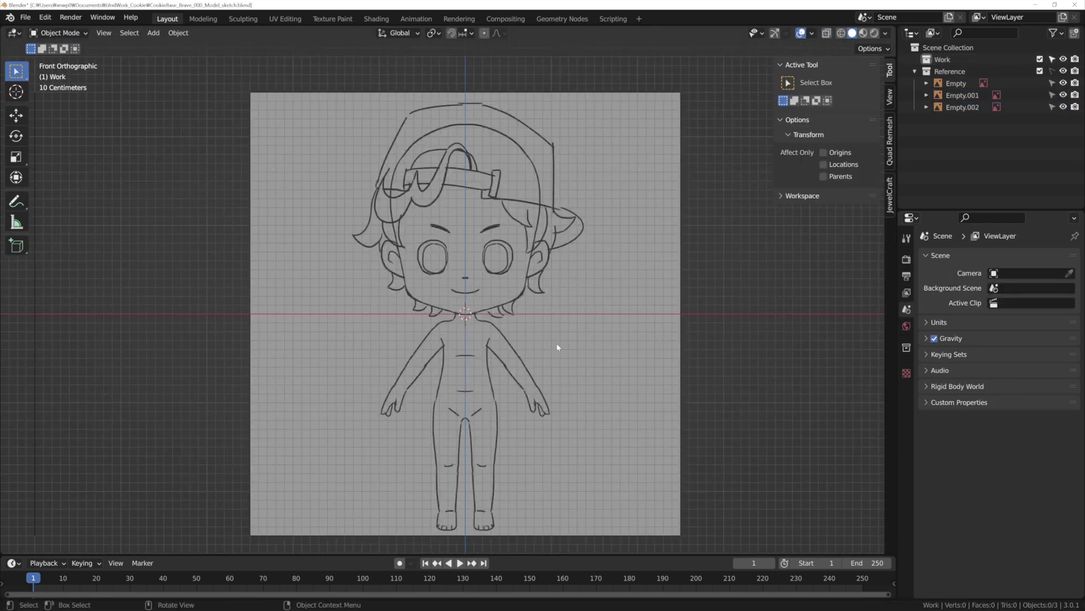
key("shift+a")
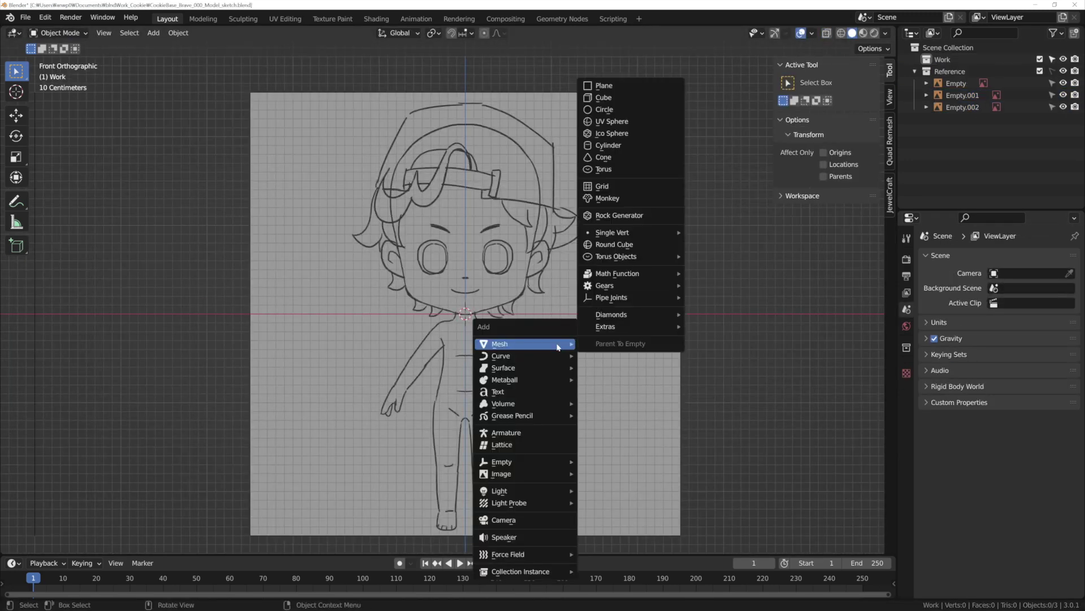
Step: Add a cube at the origin and subdivide it with 3 cuts
left_click(612, 100)
key("Tab")
right_click(447, 304)
left_click(446, 303)
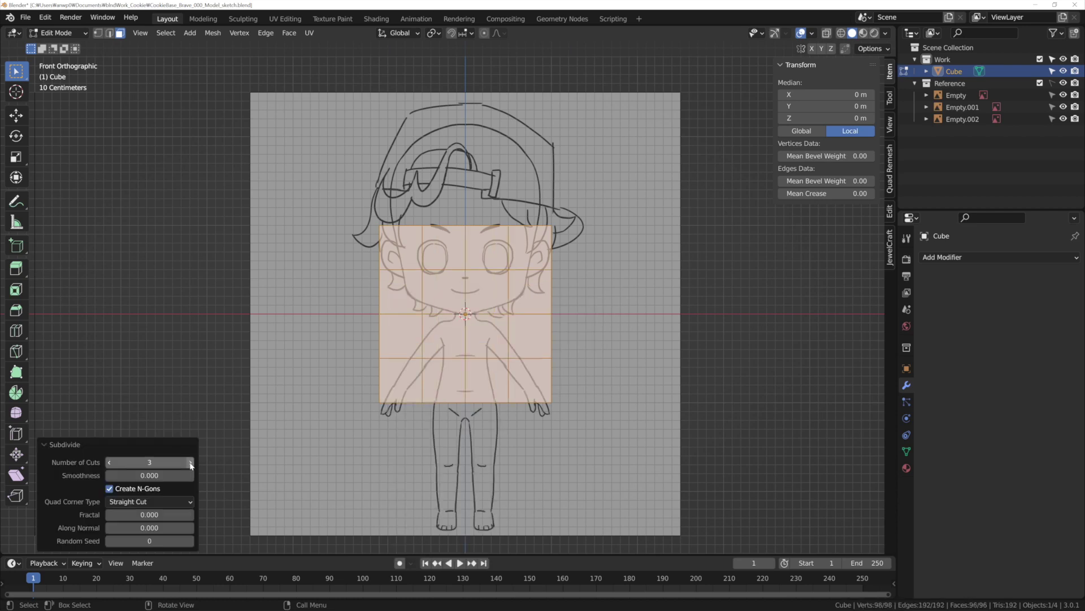
left_click(691, 359)
middle_click_drag(588, 368, 591, 329)
Step: Smooth all the cube's vertices at 0.500 with 13 repeats into a rounded blob
key("1")
key("a")
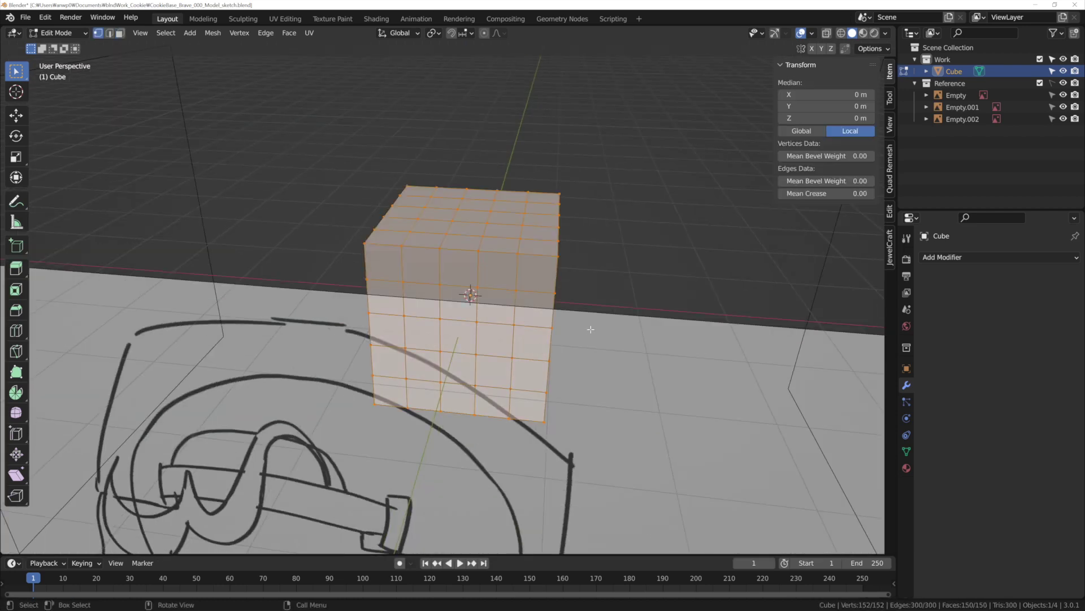
key("KP_1")
right_click(516, 326)
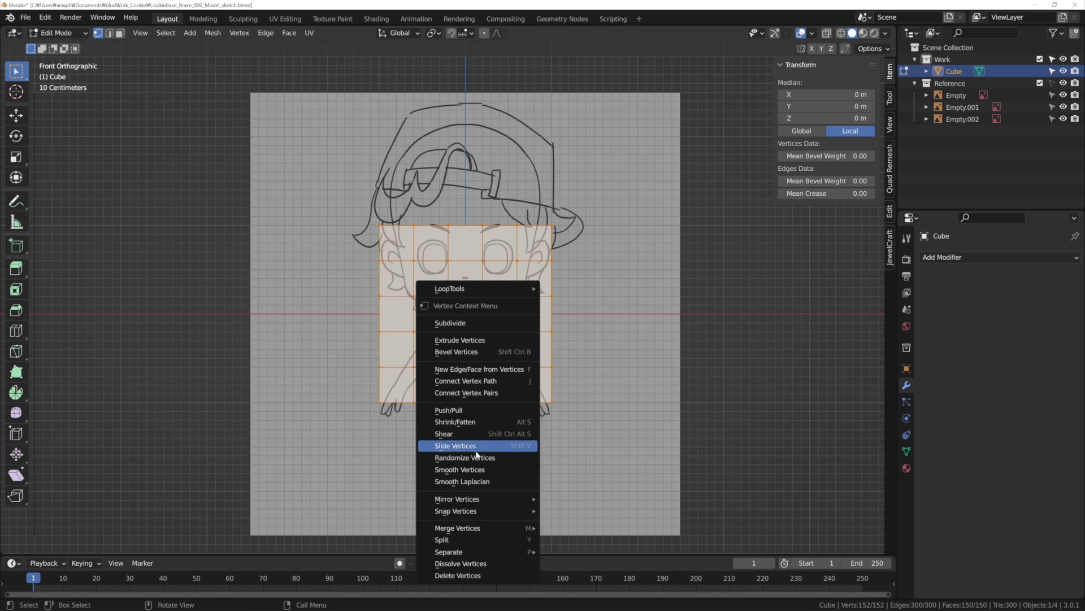
left_click(475, 463)
left_click(189, 502)
left_click(190, 502)
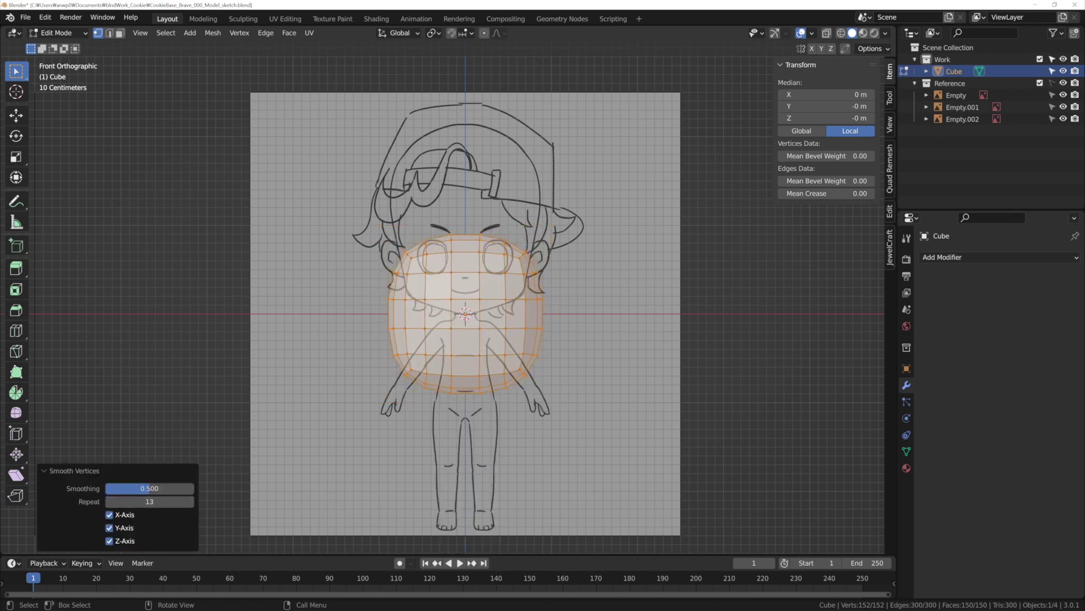
Step: Raise the blob to head height and lift its top vertices into a rounded dome
key("g")
key("z")
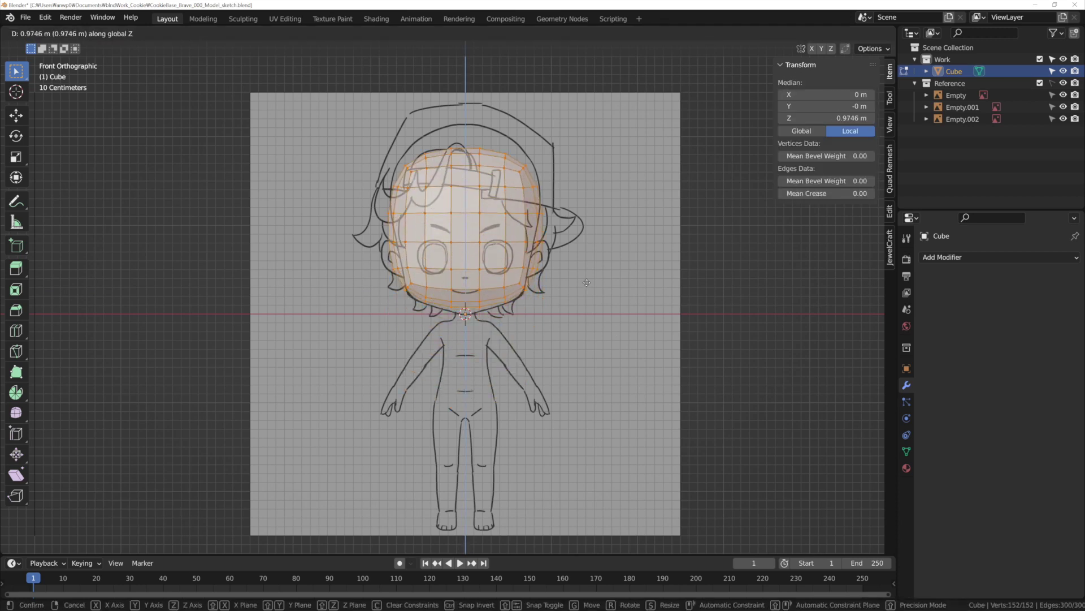
left_click(587, 282)
left_click(484, 149)
key("g")
key("z")
left_click(485, 136)
Step: Widen the eye-level edge loop along X to match the sketch
left_click(528, 270, "alt")
key("s")
key("x")
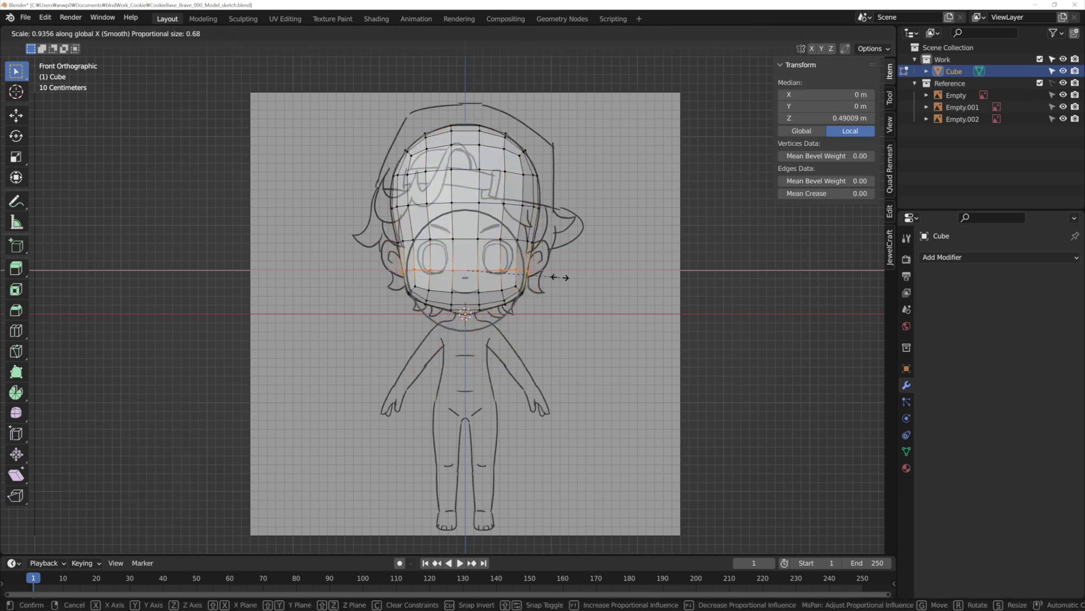
left_click(560, 277)
scroll(559, 277, "up", 3)
scroll(517, 338, "down", 1)
Step: Lower the chin edge loop and add a vertical edge loop down the centre
left_click(517, 338, "alt")
key("g")
key("z")
left_click(516, 333)
scroll(429, 316, "down", 2)
key("o")
key("ctrl+r")
left_click(427, 329)
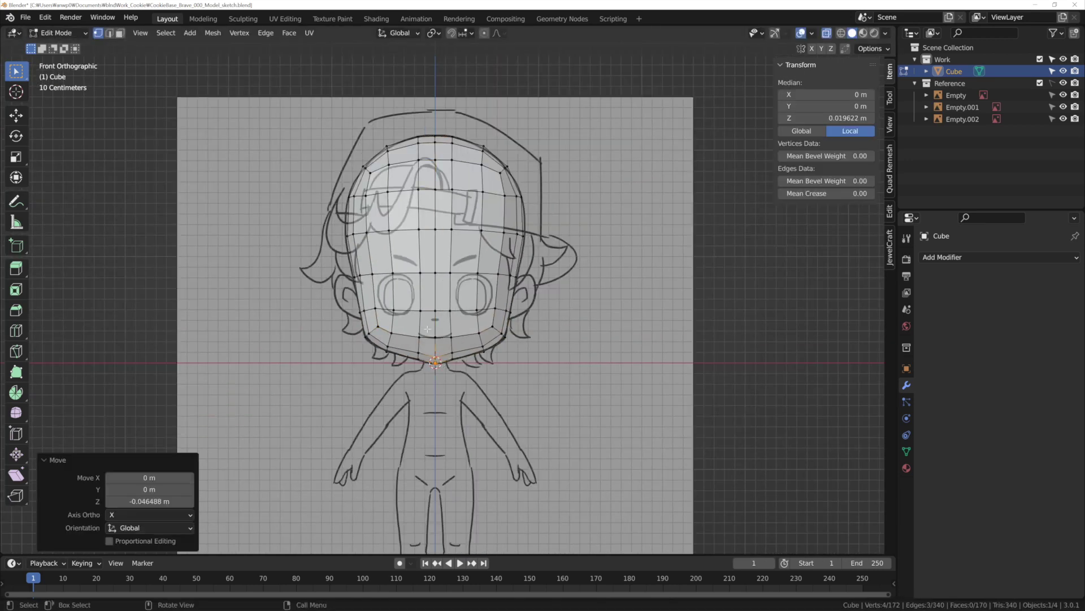
Step: In side view, reshape the back and top of the head to follow the sketch
key("KP_3")
key("o")
key("g")
left_click_drag(444, 129, 473, 176)
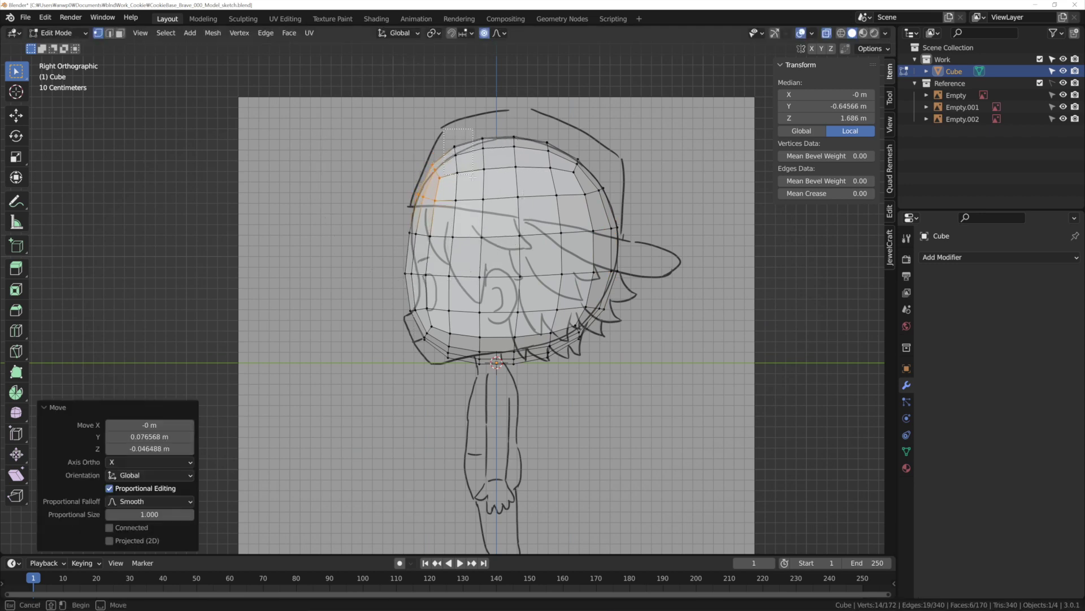
left_click_drag(413, 270, 447, 287)
key("g")
left_click(408, 232)
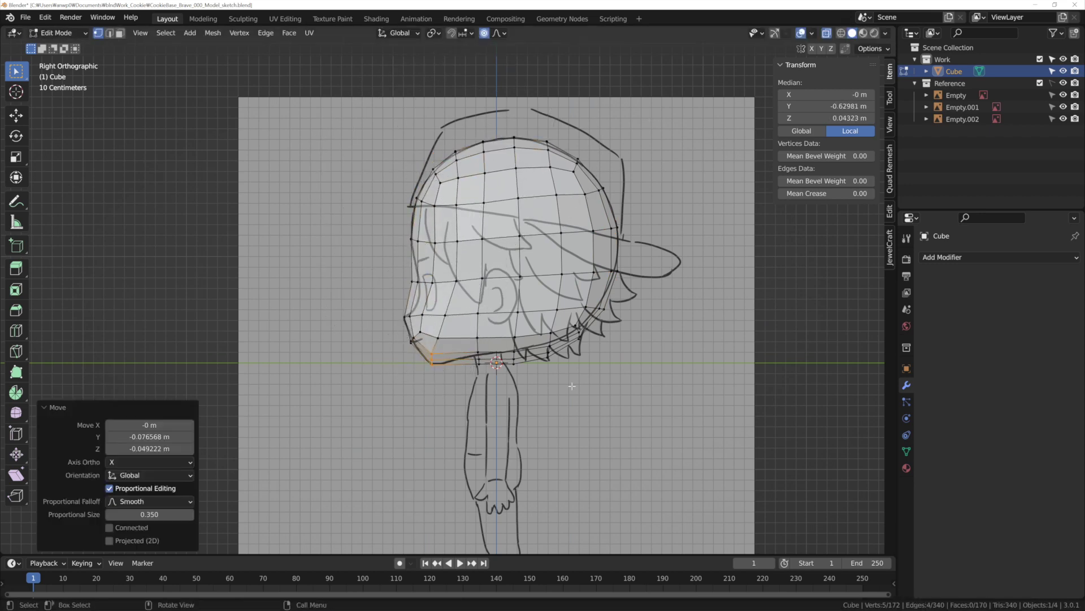
key("g")
left_click(452, 339)
left_click_drag(532, 127, 554, 139)
key("g")
left_click(556, 141)
Step: Delete the vertices of the head's left half in front view
key("KP_1")
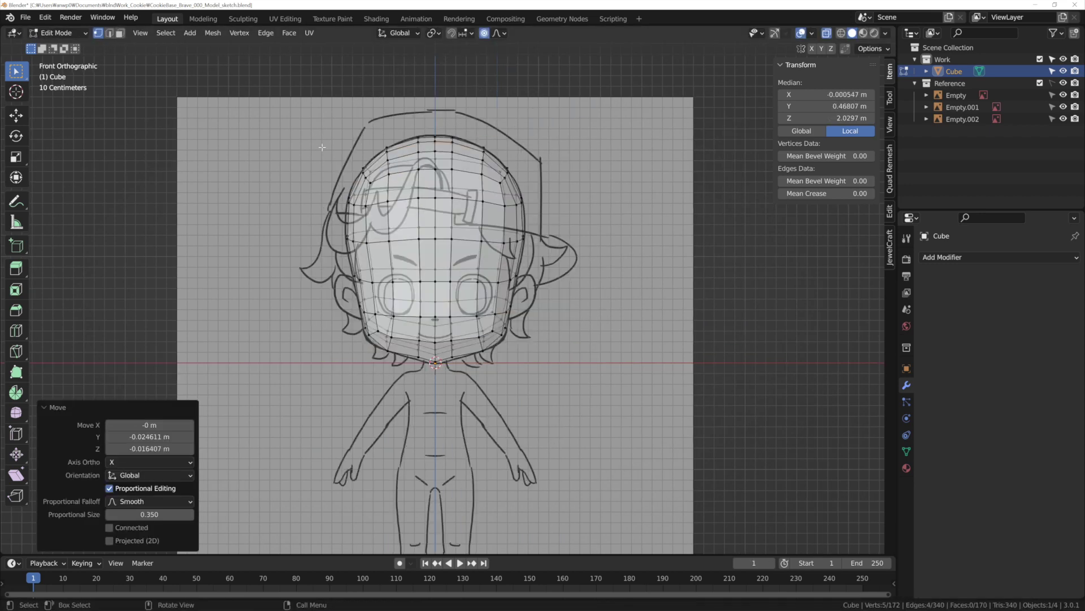
left_click_drag(306, 80, 435, 375)
key("x")
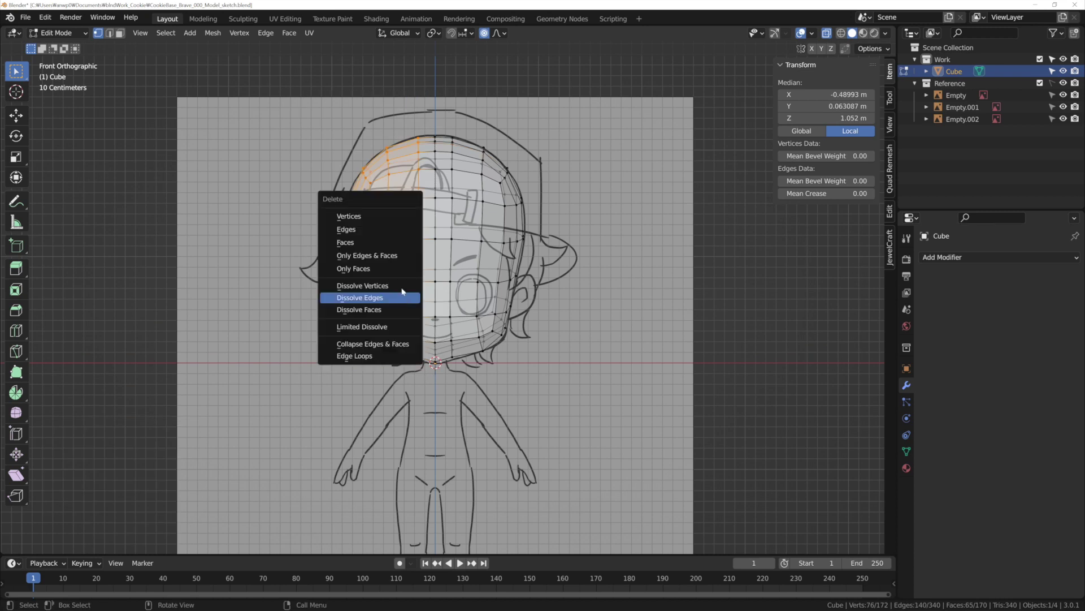
left_click(391, 215)
left_click(943, 257)
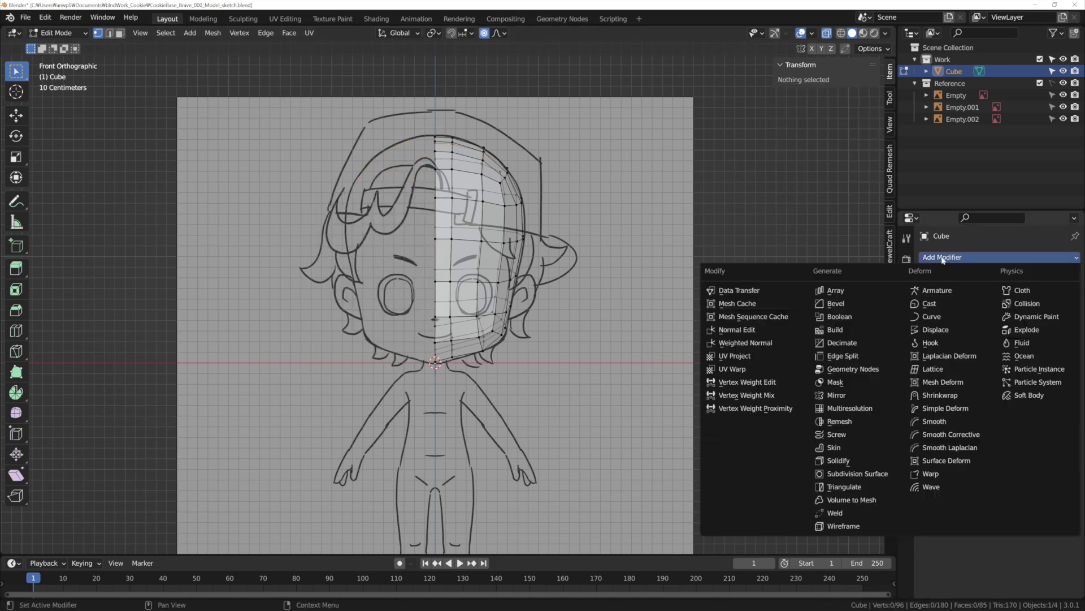
Step: Add an X-axis Mirror modifier to restore the head's missing half
left_click(847, 399)
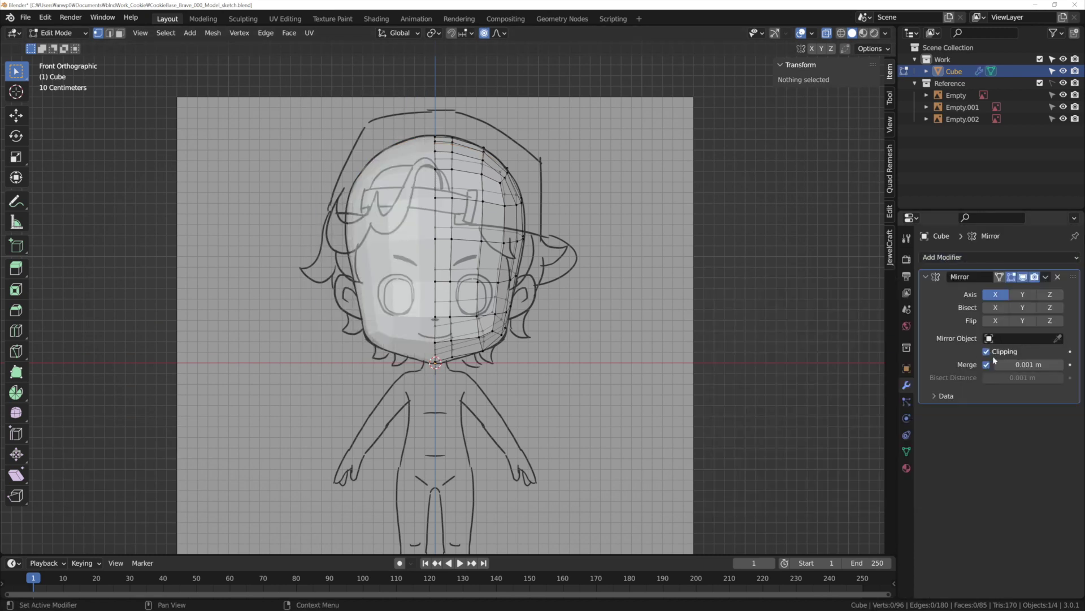
scroll(429, 260, "up", 1)
key("Tab")
right_click(430, 259)
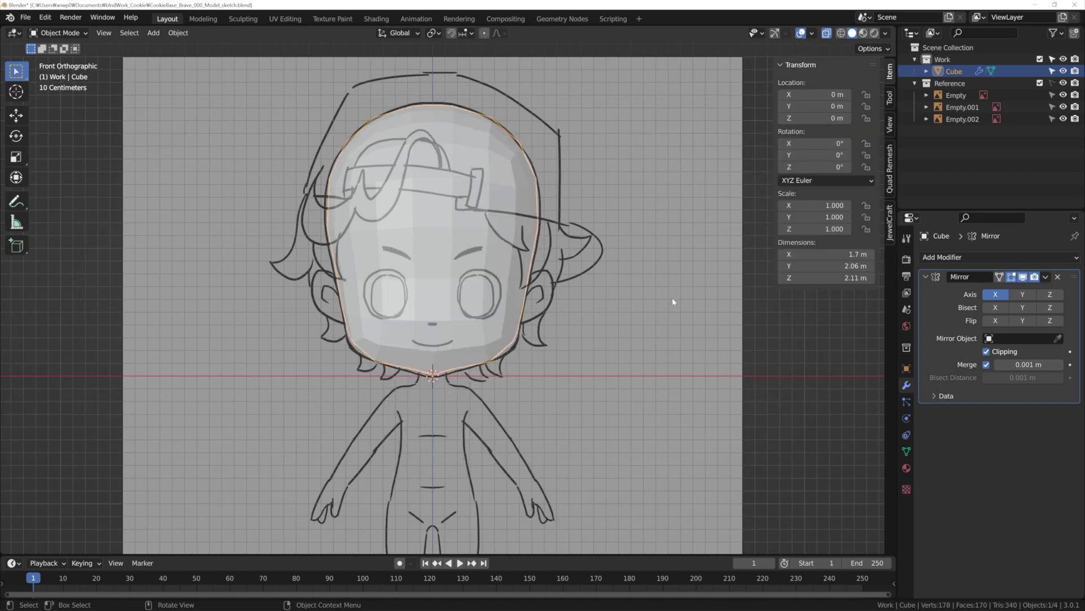
key("Tab")
scroll(526, 292, "up", 2)
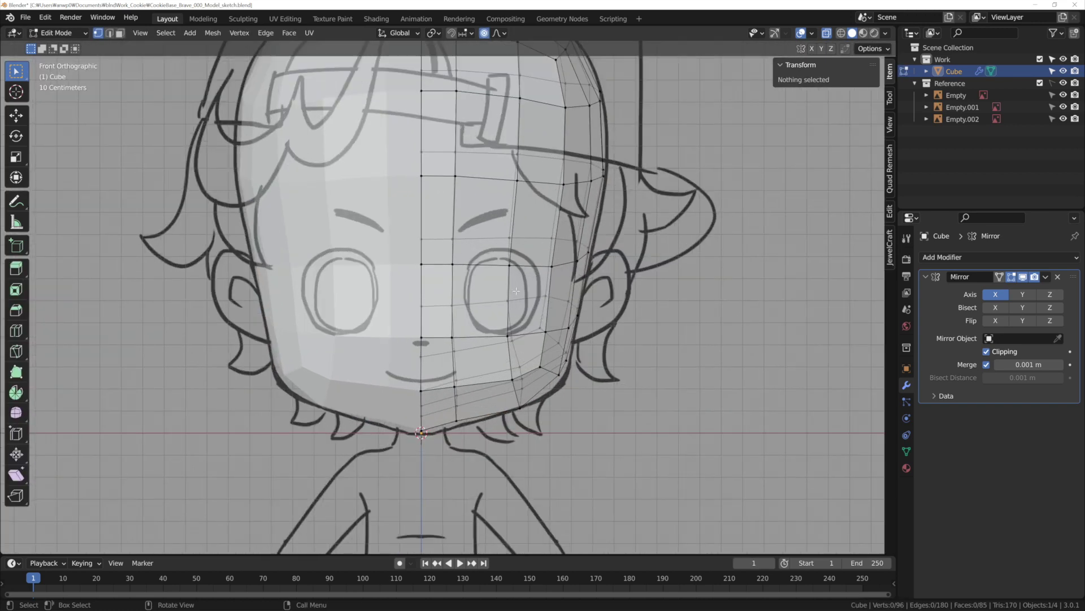
scroll(509, 292, "up", 2)
Step: Add a loop across the eyes, slide a loop beside it, and delete the eye-socket faces
key("k")
key("Escape")
key("ctrl+r")
left_click_drag(482, 294, 659, 326)
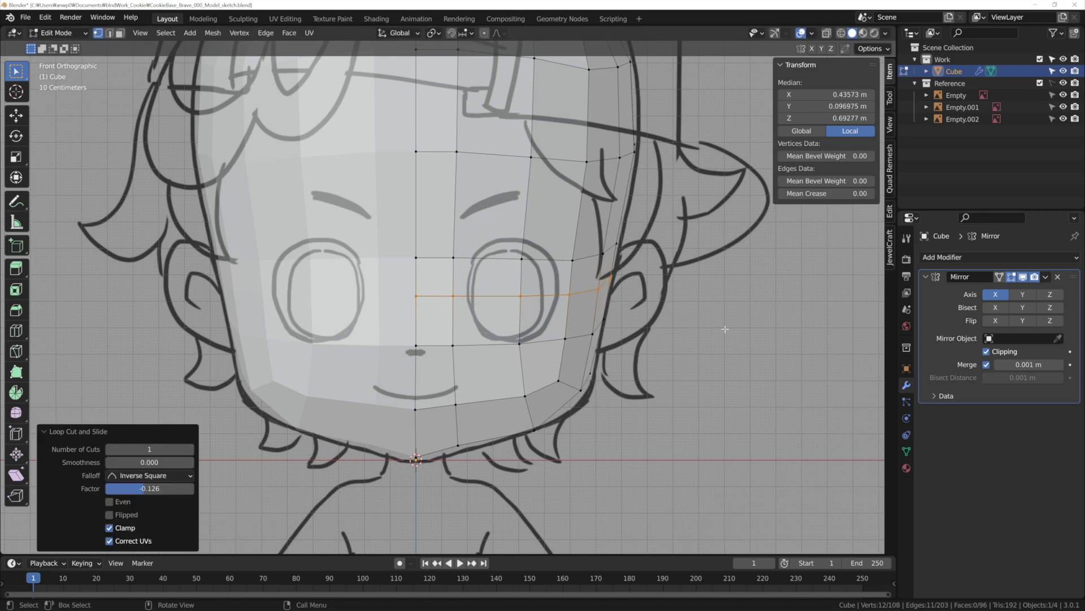
left_click(539, 341, "alt")
key("g")
key("g")
left_click(739, 394)
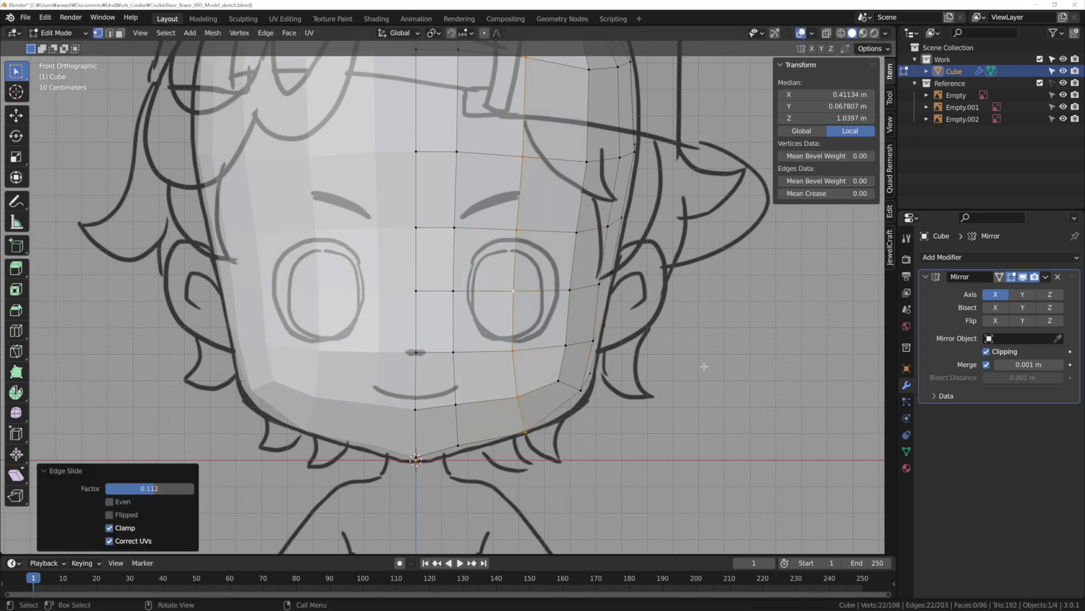
key("Return")
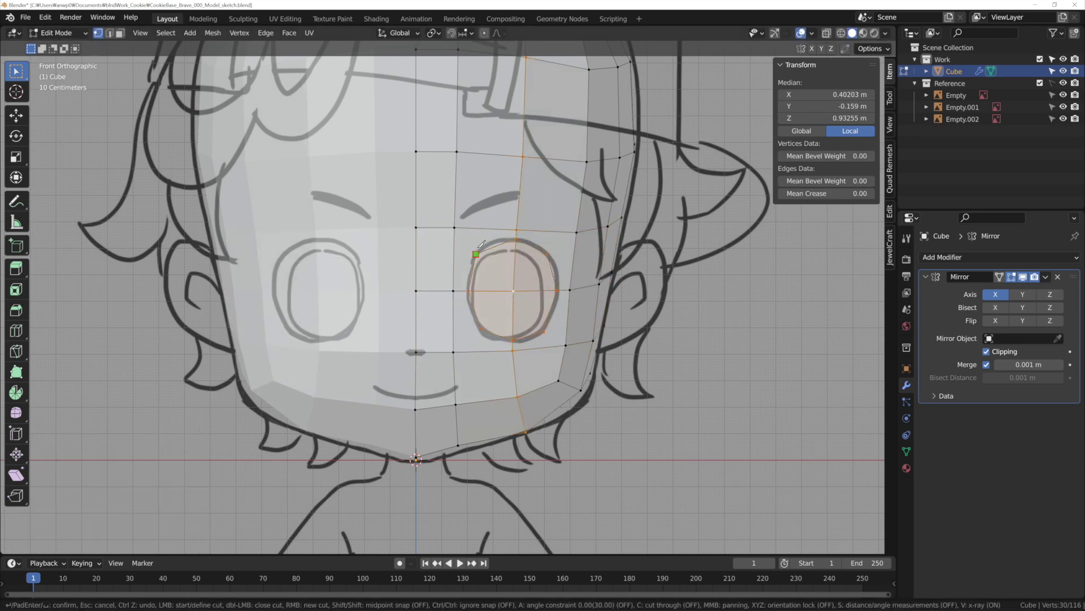
key("3")
key("Delete")
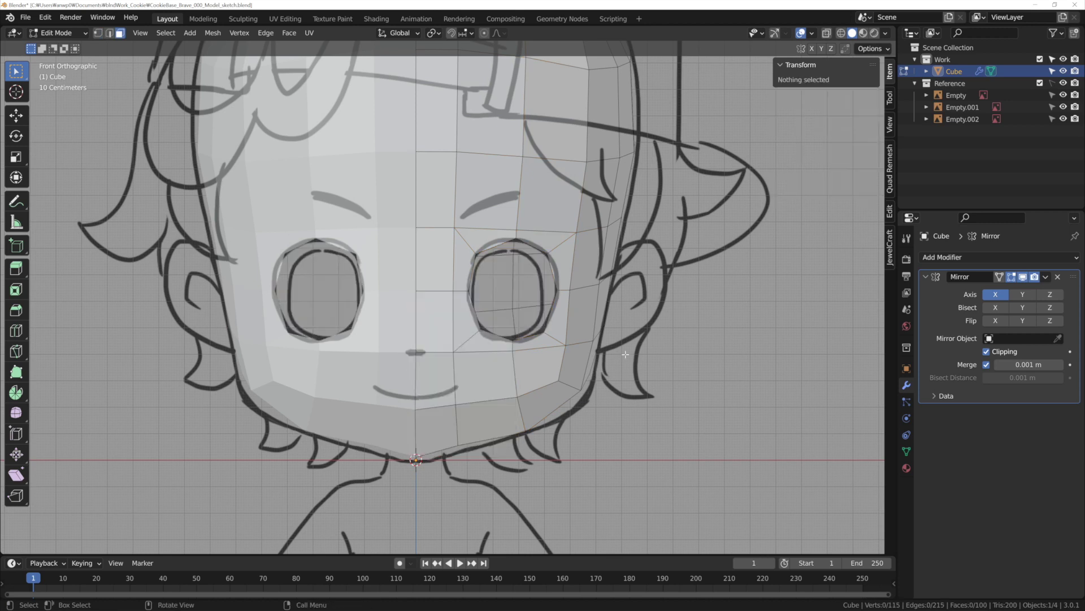
Step: Knife-cut new edges at the mouth corner, undoing an extra loop cut
left_click(461, 384)
left_click(440, 432)
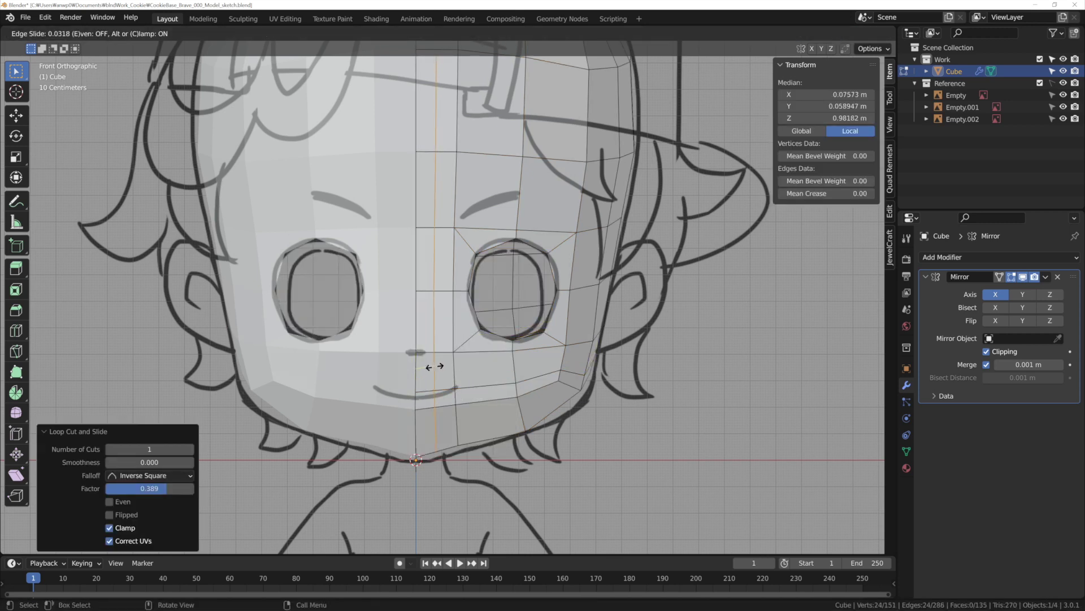
key("ctrl+z")
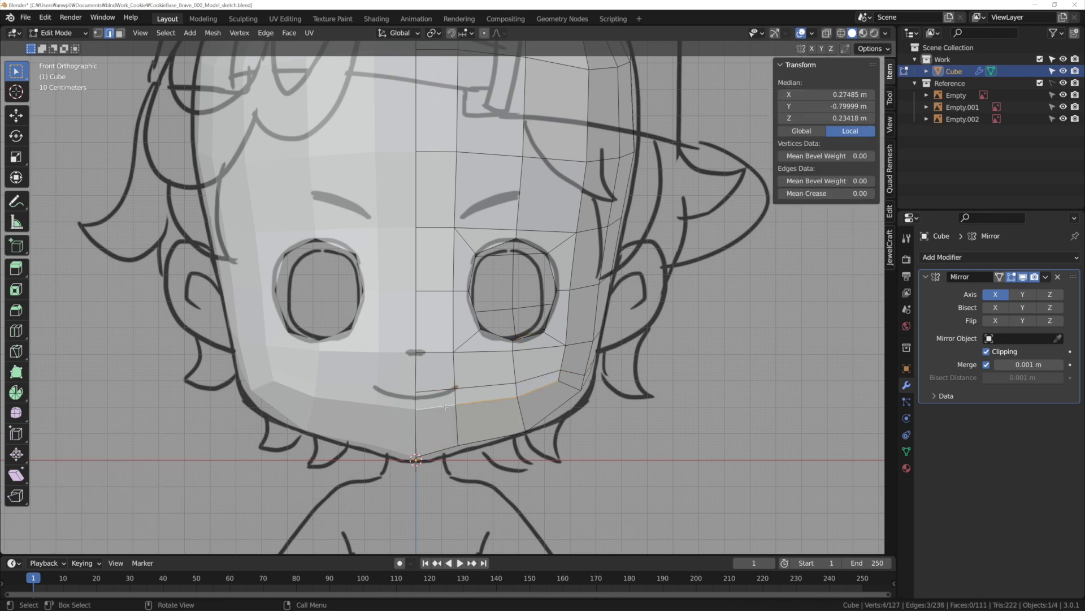
key("k")
key("Return")
left_click_drag(443, 390, 443, 391)
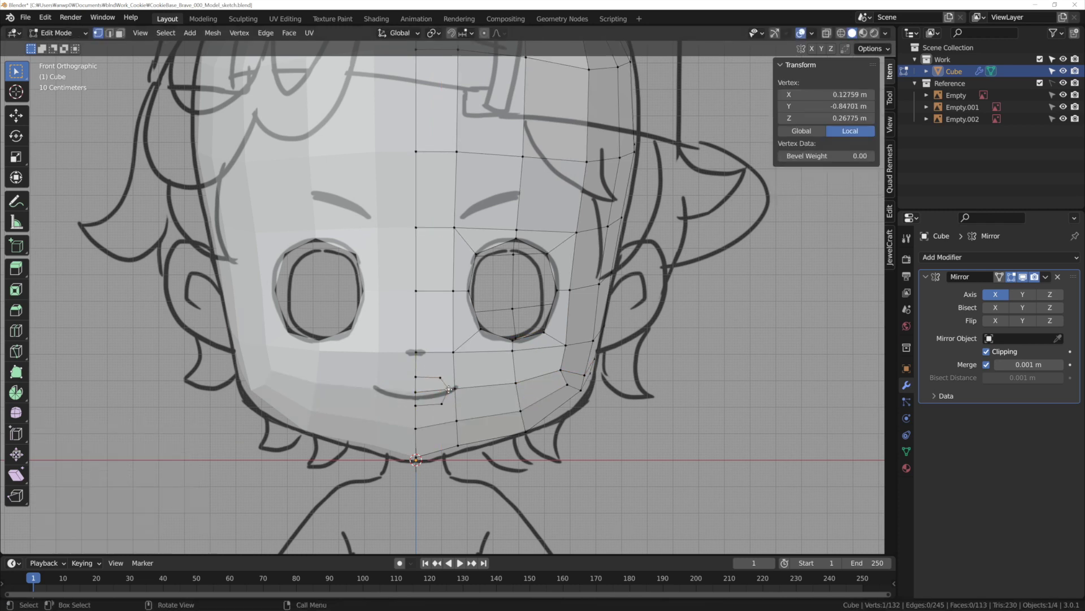
Step: Leave Edit Mode and orbit to view the whole blocky head in perspective
left_click(449, 393, "shift")
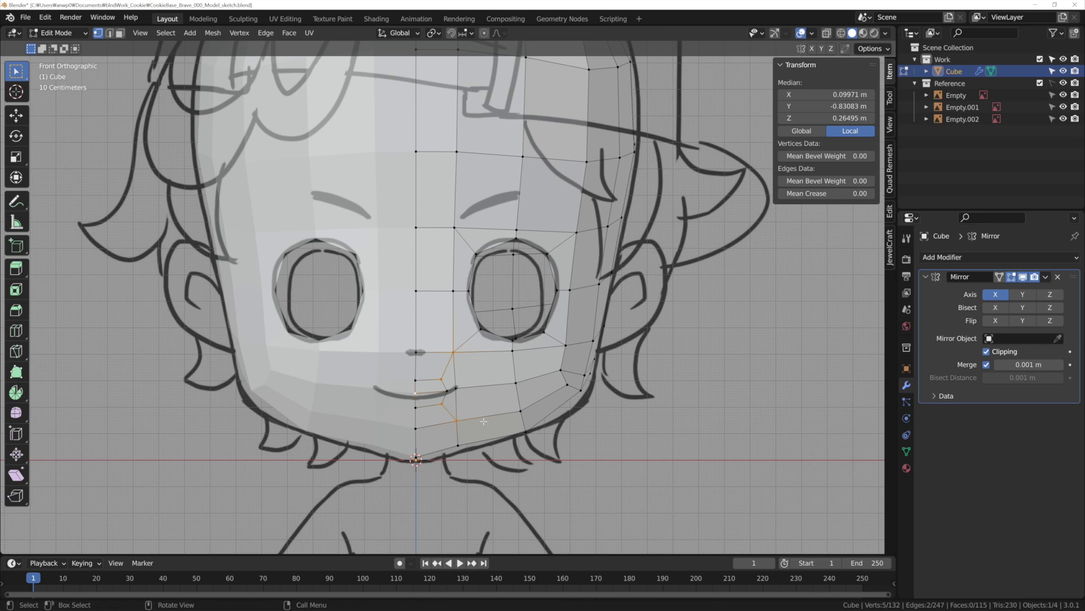
key("alt+a")
key("Tab")
mouse_move(635, 427)
middle_mouse_down()
mouse_move(593, 407)
mouse_move(625, 381)
mouse_move(646, 400)
middle_mouse_up()
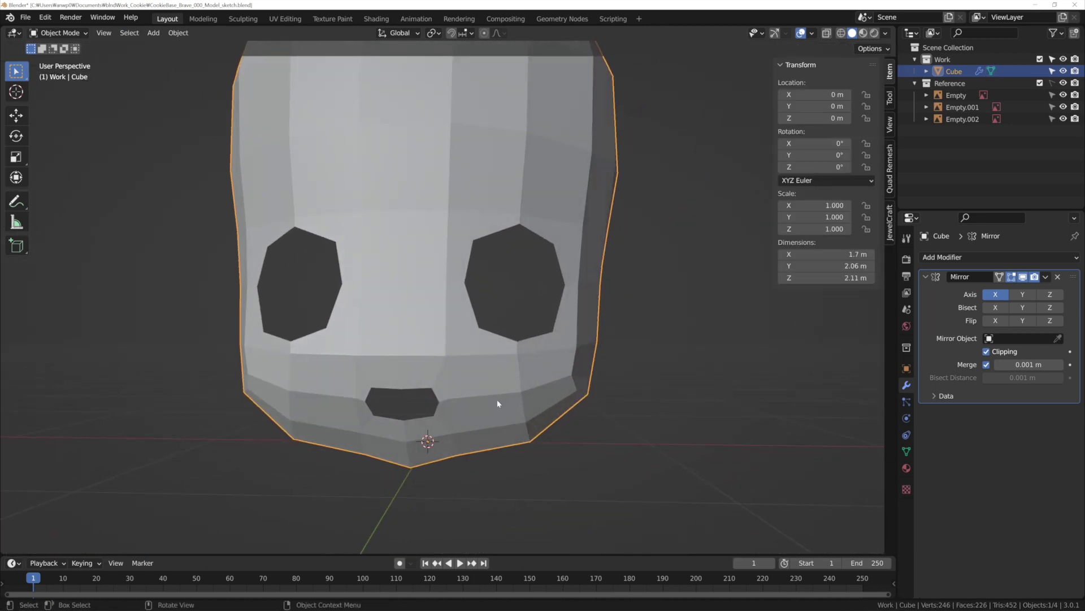
Step: In right side view, reshape the nose vertex with proportional editing to match the sketch
key("Tab")
key("KP_3")
left_click(351, 289)
key("g")
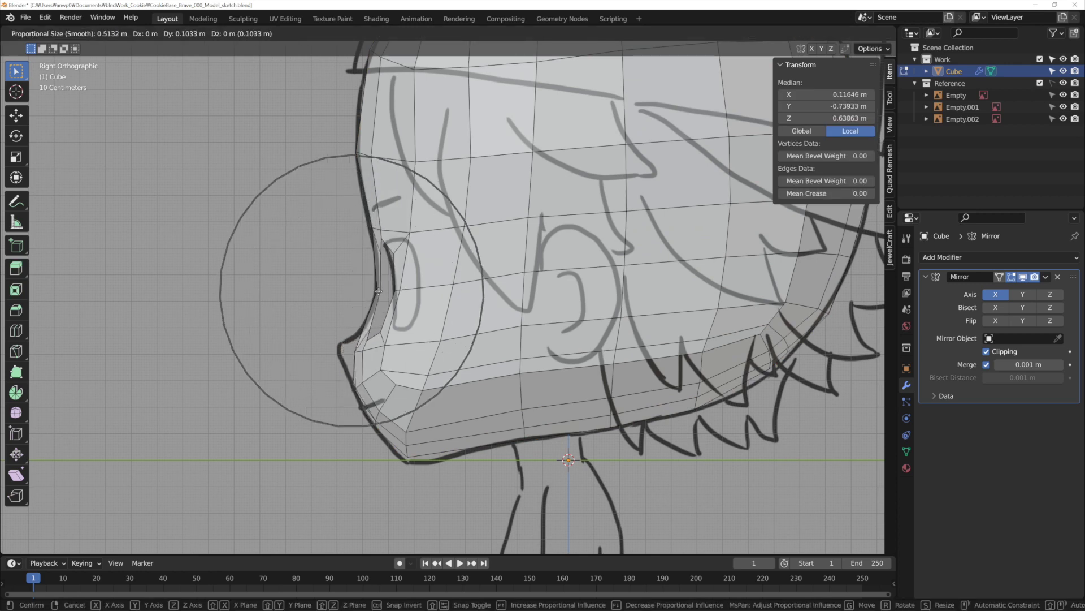
scroll(378, 291, "up", 8)
left_click(379, 292)
middle_click_drag(379, 291, 380, 308)
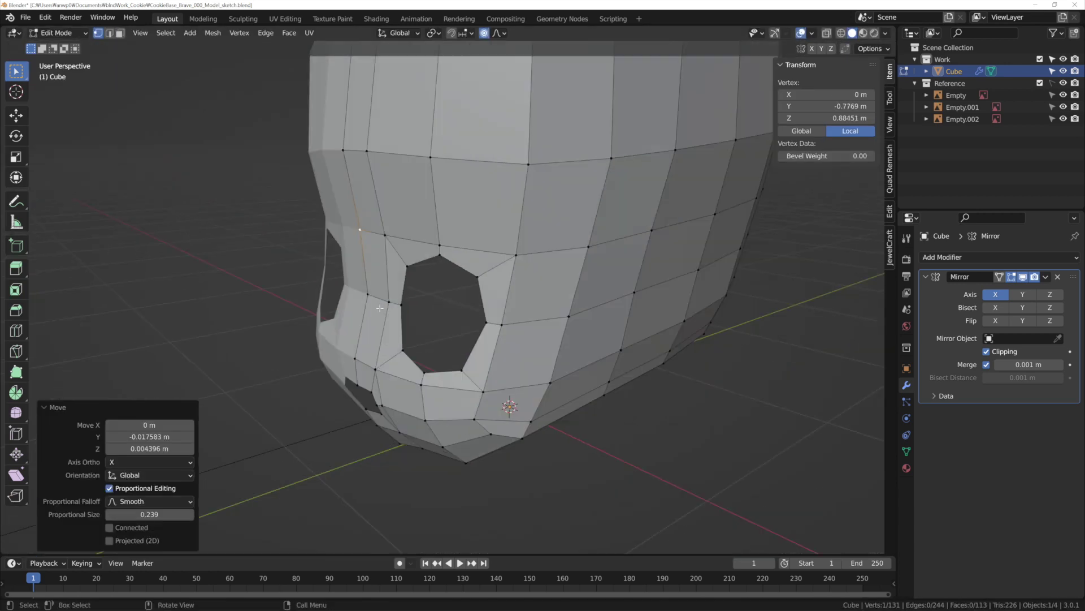
key("KP_3")
key("g")
scroll(373, 291, "down", 1)
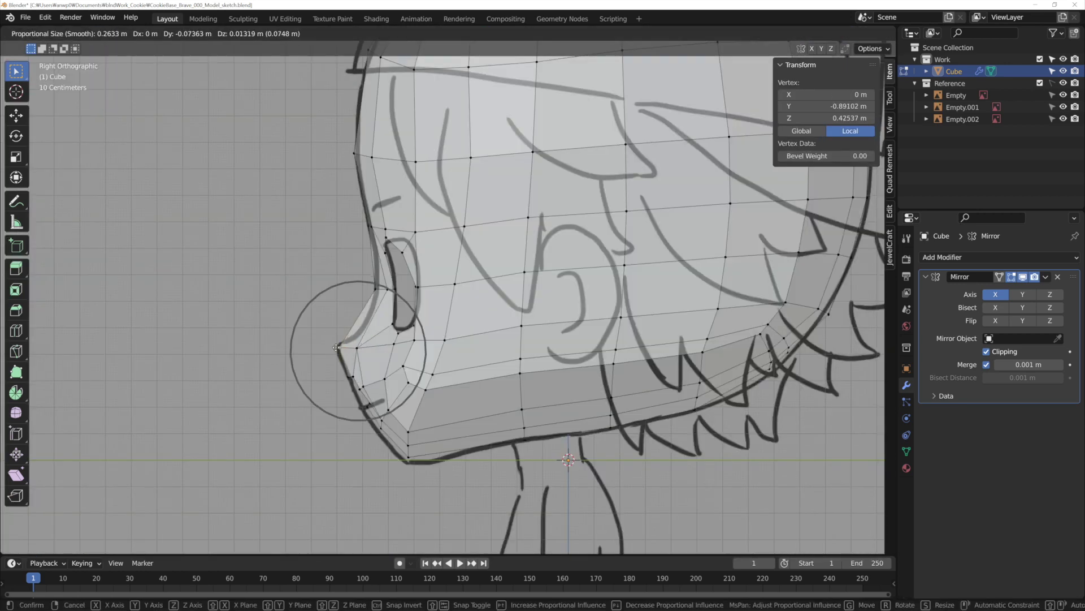
left_click(336, 347)
Step: Move the nostril and chin vertices along the side sketch outline
left_click(410, 252)
key("g")
left_click(367, 411)
key("g")
scroll(370, 416, "up", 2)
left_click(373, 419)
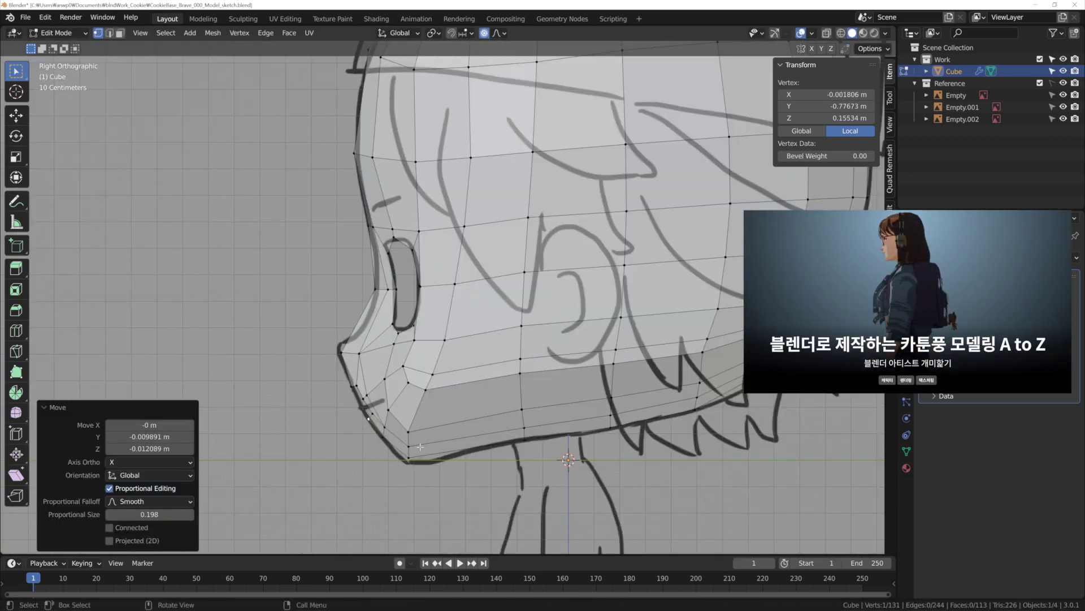
key("g")
left_click(424, 379)
Step: Nudge the jaw vertices into place
left_click(656, 312)
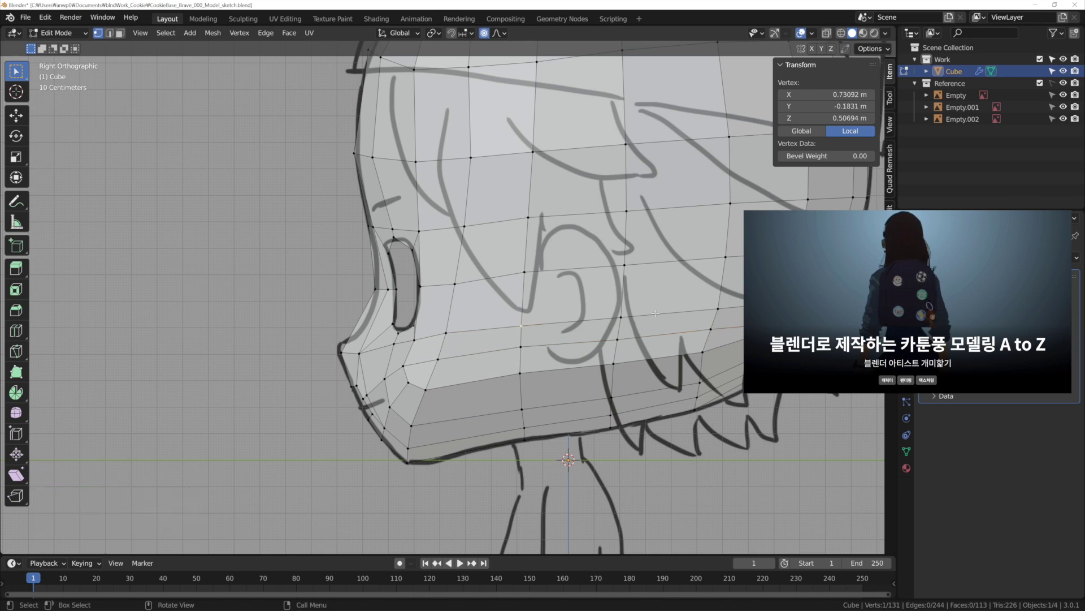
key("g")
left_click(758, 339)
key("g")
left_click(678, 328)
Step: Set the head object to Shade Smooth and return to Edit Mode
key("Tab")
right_click(592, 306)
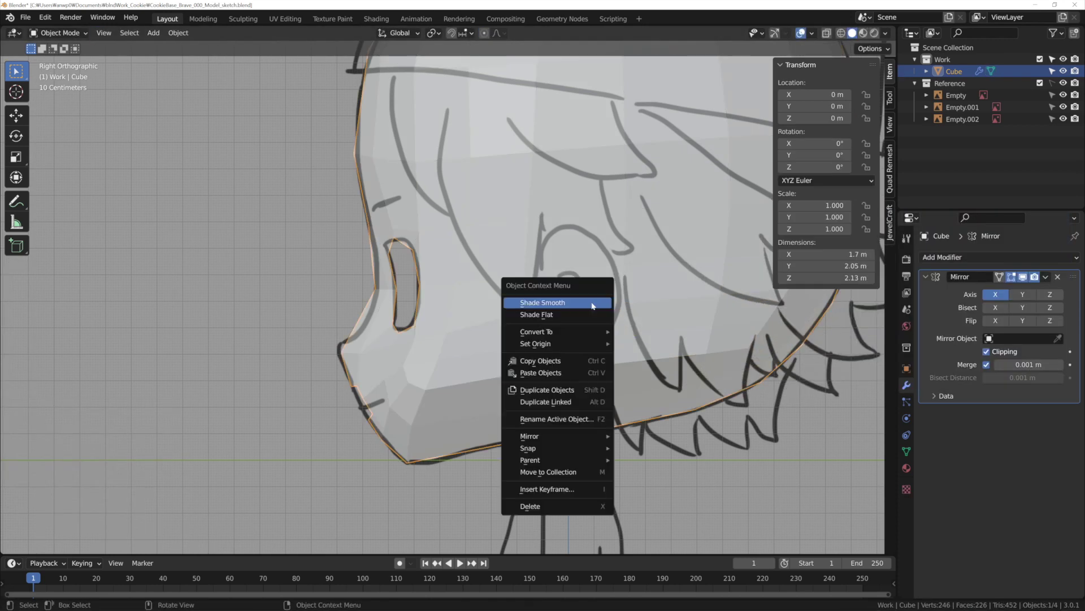
left_click(592, 305)
key("Tab")
middle_click_drag(593, 306, 508, 226)
Step: In front view, move face vertices to match the front sketch
key("g")
left_click(419, 164)
middle_click_drag(509, 170, 416, 60)
key("KP_3")
key("KP_1")
left_click(435, 307)
key("g")
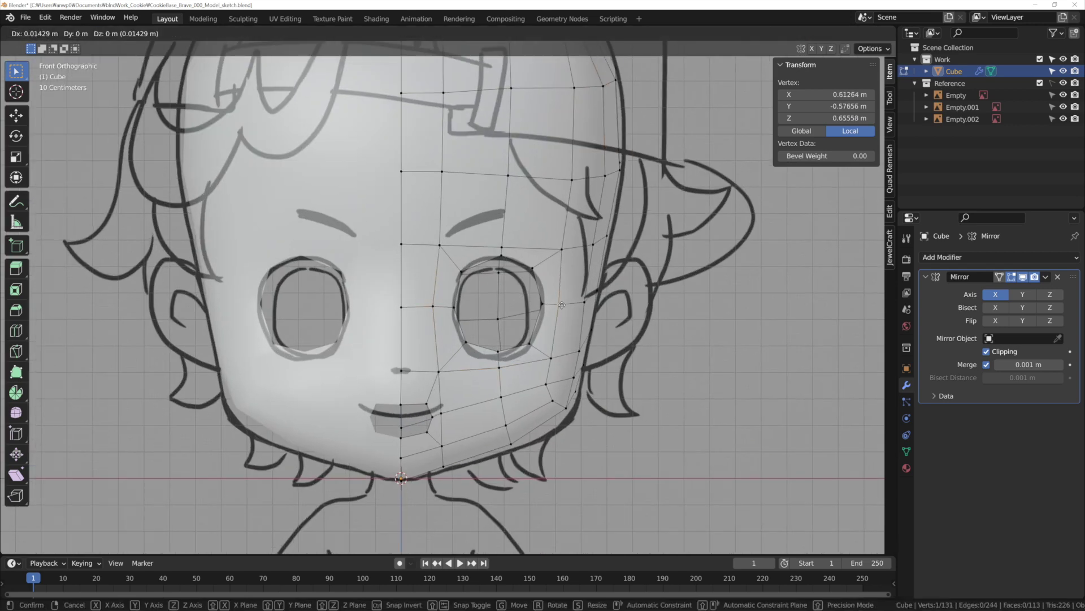
middle_click_drag(570, 376, 571, 319, "shift")
key("g")
left_click(412, 358)
Step: Adjust a side-of-face vertex and fit the mouth corner to the sketch, then select the eye edge loop
key("alt+a")
mouse_move(412, 358)
middle_mouse_down()
mouse_move(528, 381)
mouse_move(485, 452)
mouse_move(540, 356)
middle_mouse_up()
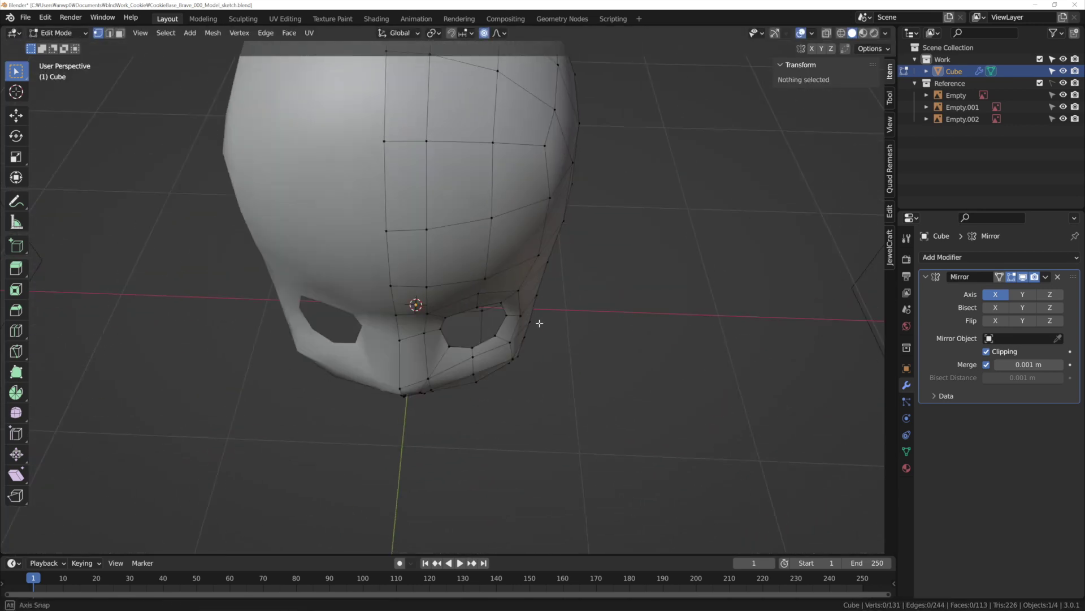
left_click_drag(540, 356, 537, 351)
middle_click_drag(537, 351, 456, 378)
key("KP_1")
left_click(409, 336)
key("g")
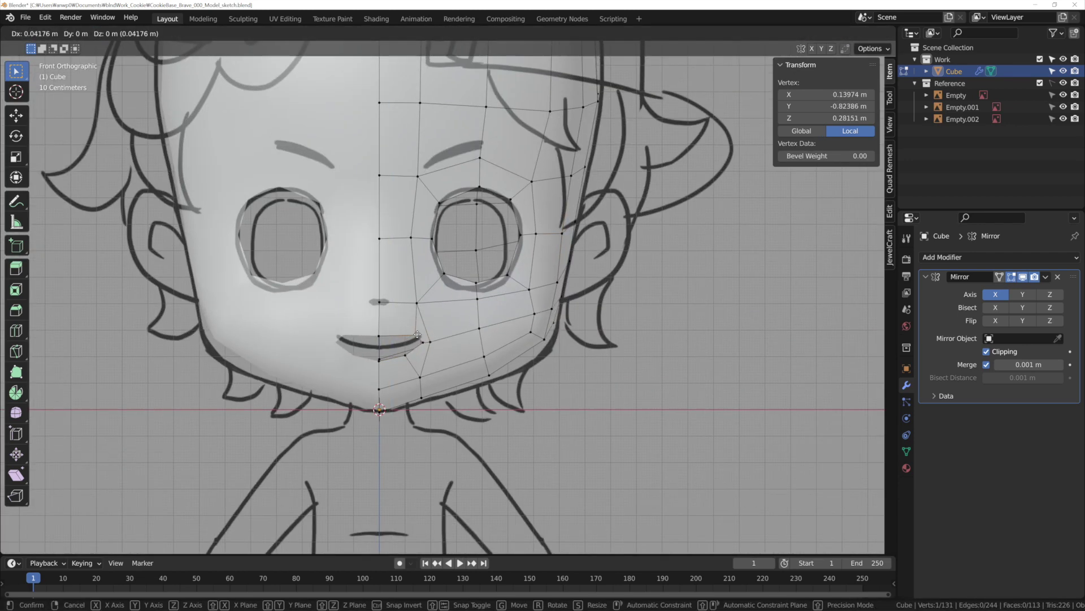
left_click(415, 335)
left_click(477, 288, "alt")
Step: Extrude an extra ring around the eye and add an edge loop near the nose
key("e")
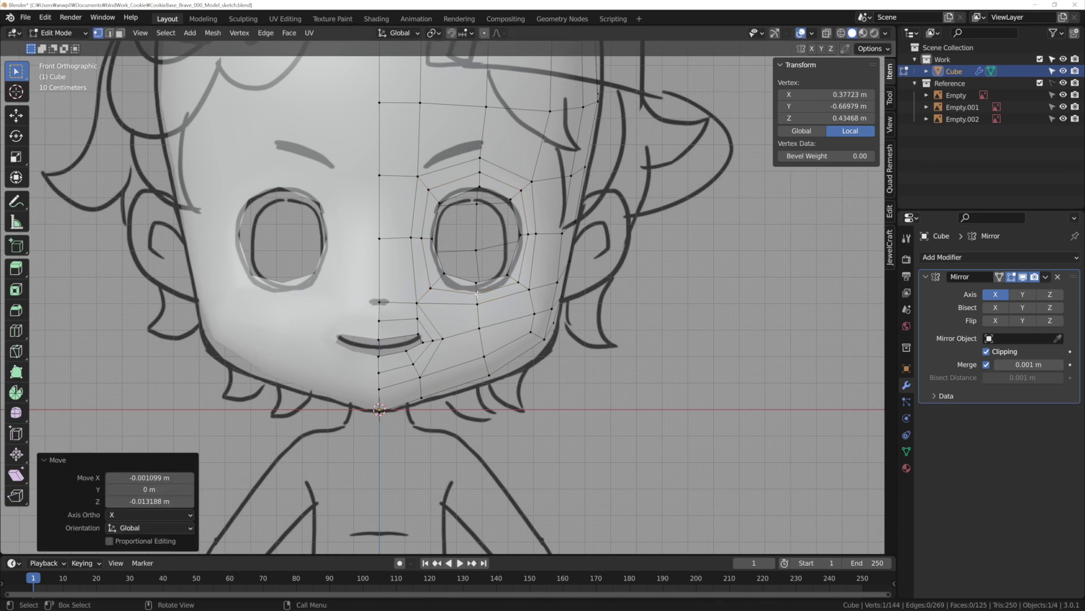
left_click(512, 277)
key("KP_3")
key("ctrl+r")
left_click(283, 294)
left_click(284, 300)
key("g")
Step: In front view, knife-cut new edges beside the mouth
key("KP_1")
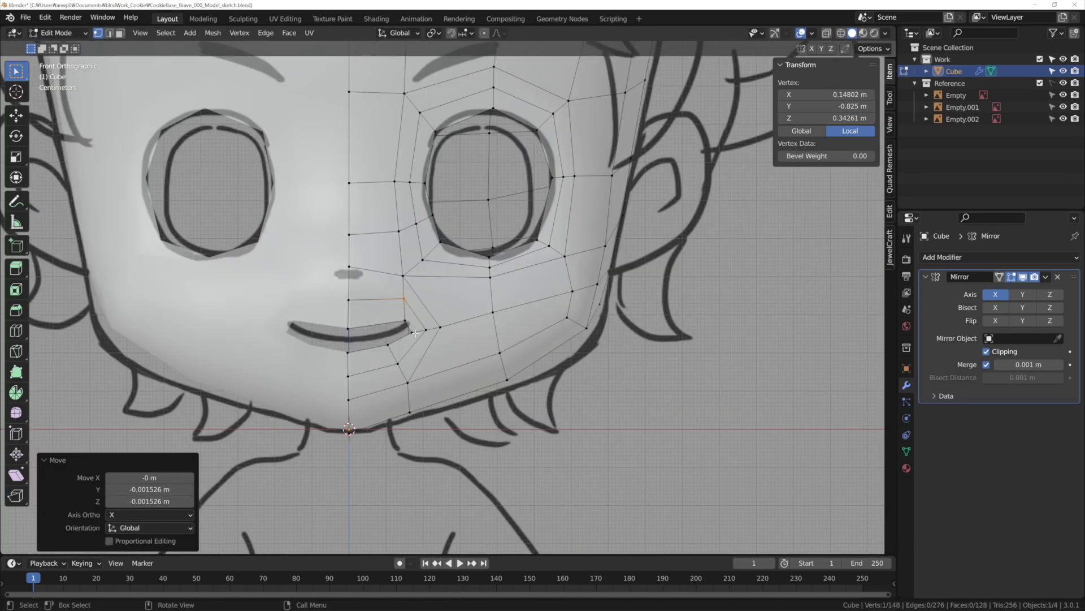
key("Return")
key("g")
left_click(435, 327)
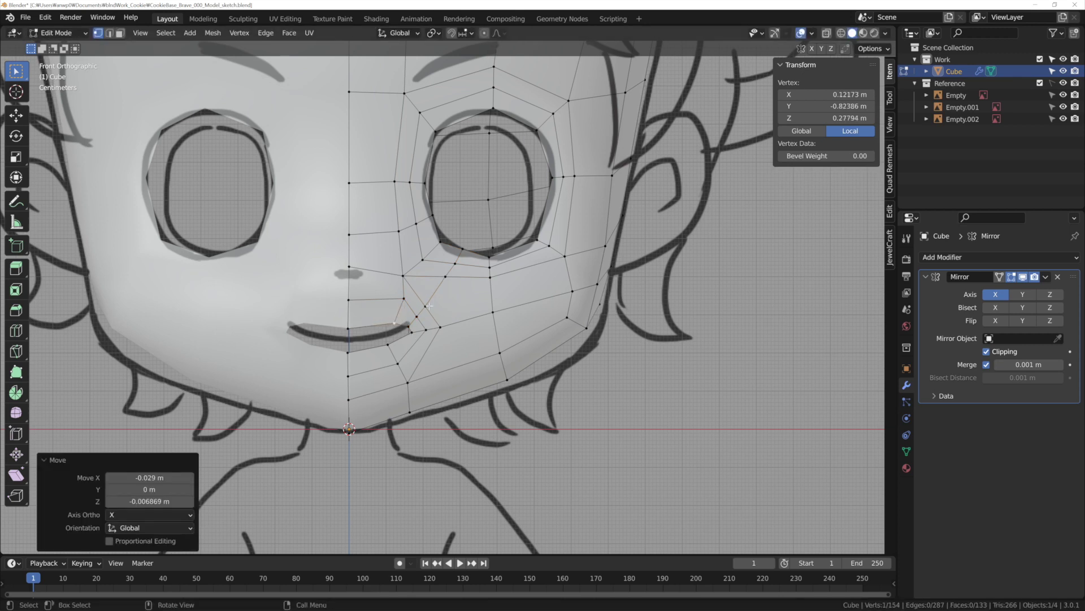
key("k")
left_click(425, 306)
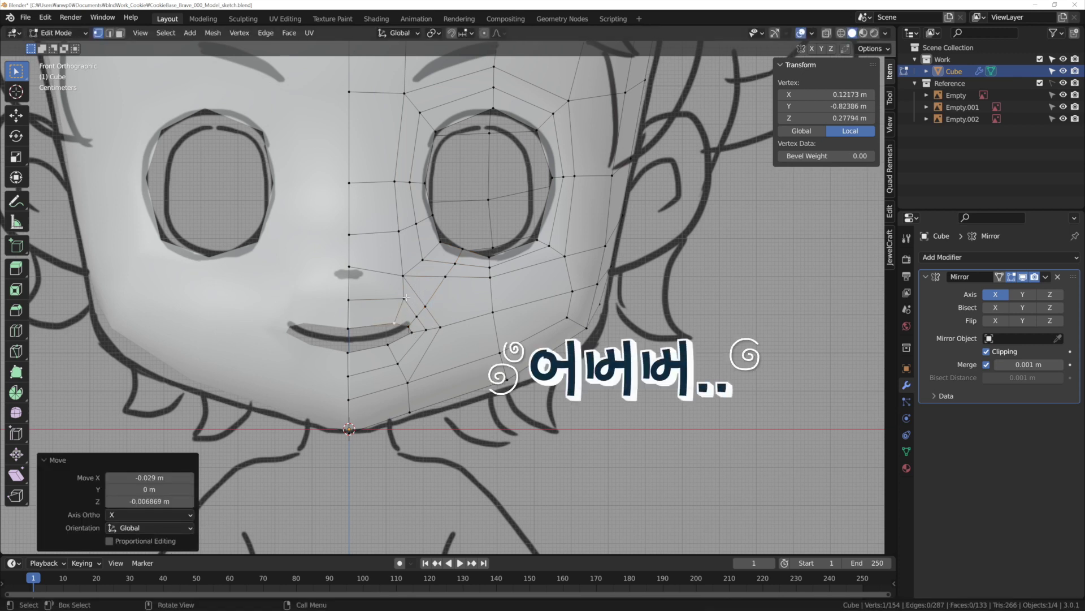
middle_click_drag(425, 305, 380, 279)
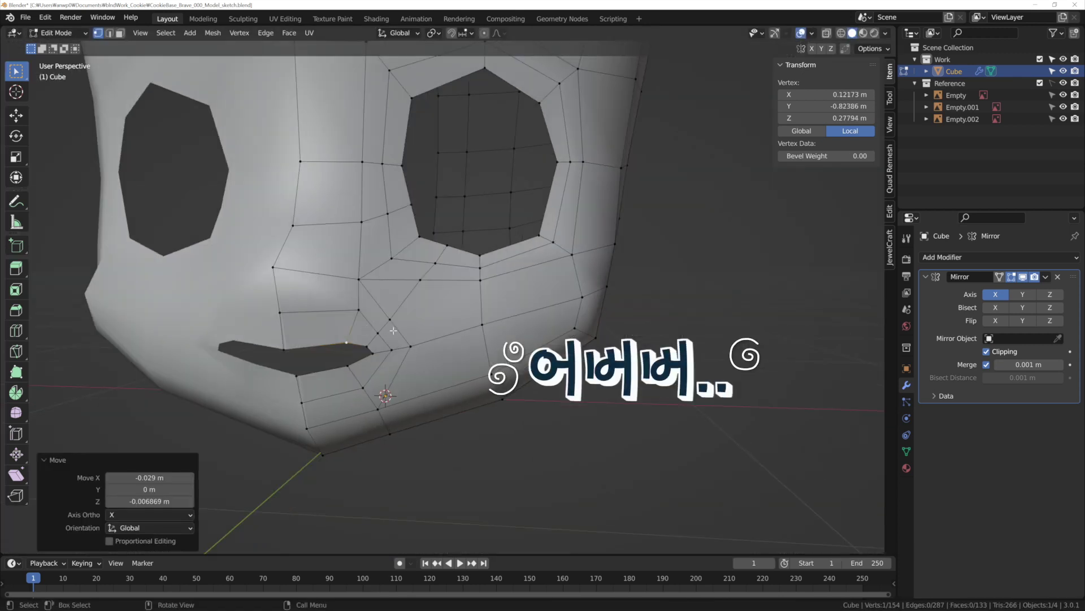
key("Return")
Step: Fit the vertices near the eye to the sketch with proportional editing
key("KP_1")
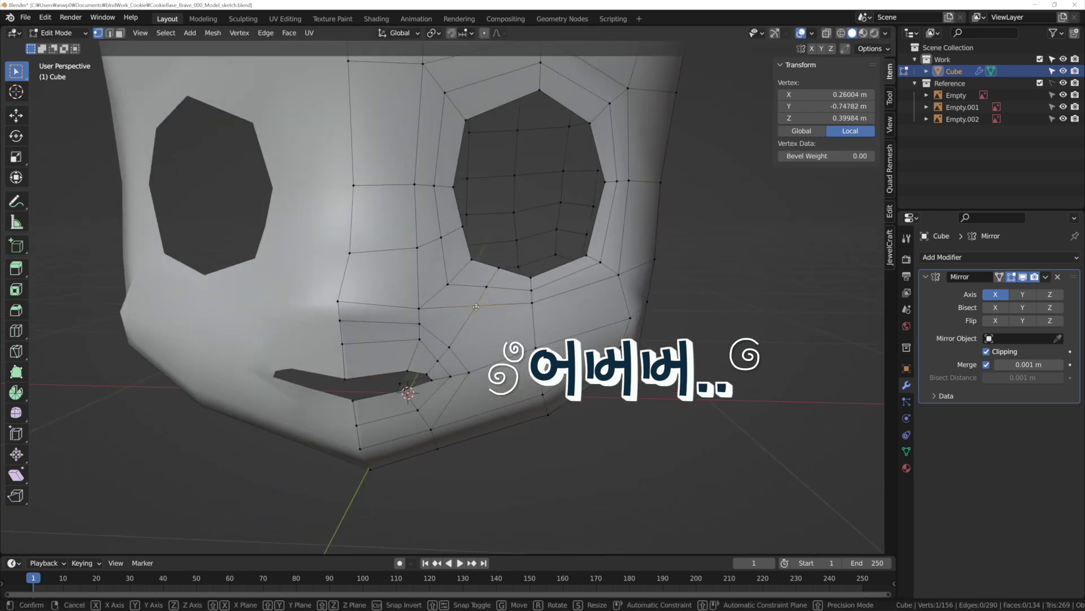
key("g")
left_click(441, 301)
left_click(525, 287)
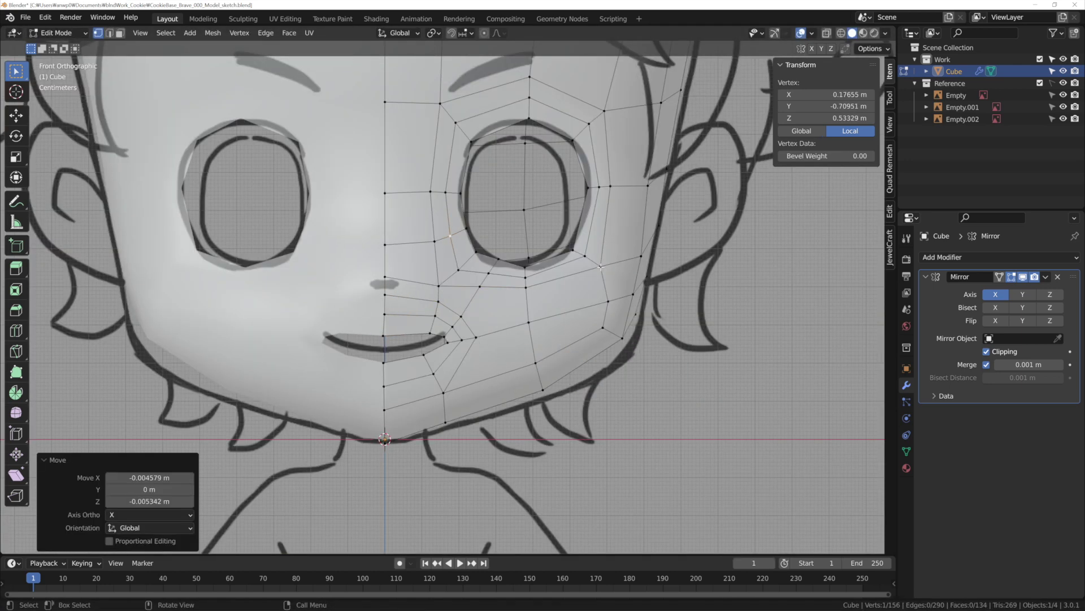
key("o")
scroll(525, 288, "up", 2)
key("g")
left_click(527, 303)
Step: Adjust another face vertex with proportional editing
scroll(527, 304, "down", 2)
key("g")
left_click(493, 282)
key("g")
left_click(490, 282)
scroll(490, 282, "down", 1)
Step: Add a centred vertical edge loop beside the centre line
key("ctrl+r")
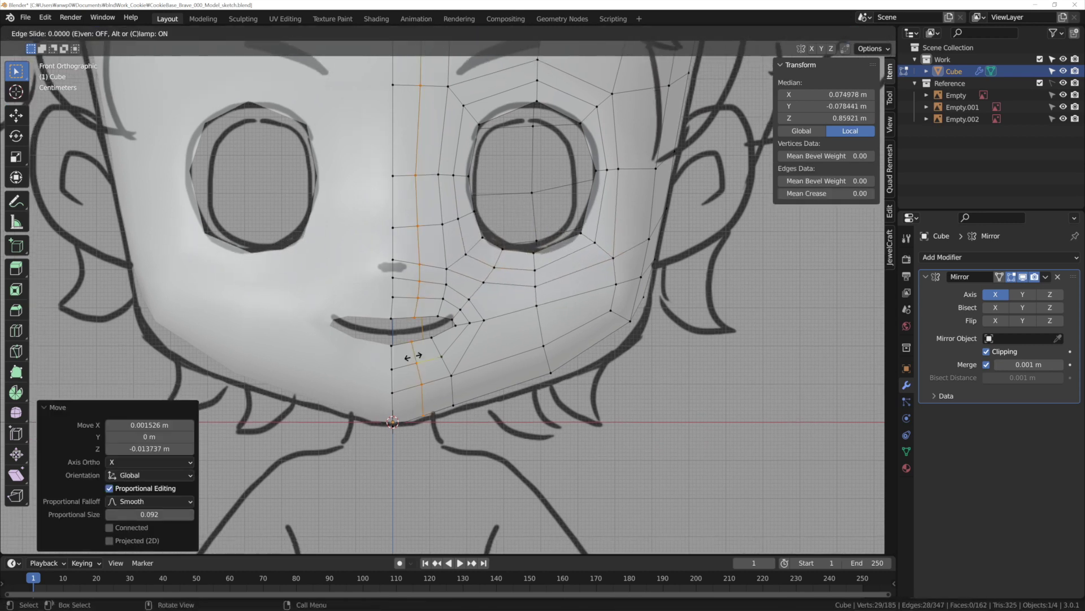
left_click(423, 293)
right_click(423, 293)
scroll(538, 363, "up", 1)
scroll(538, 362, "up", 1)
Step: Move the mouth corner and chin edge with proportional editing to fit the sketch
left_click(448, 316)
key("g")
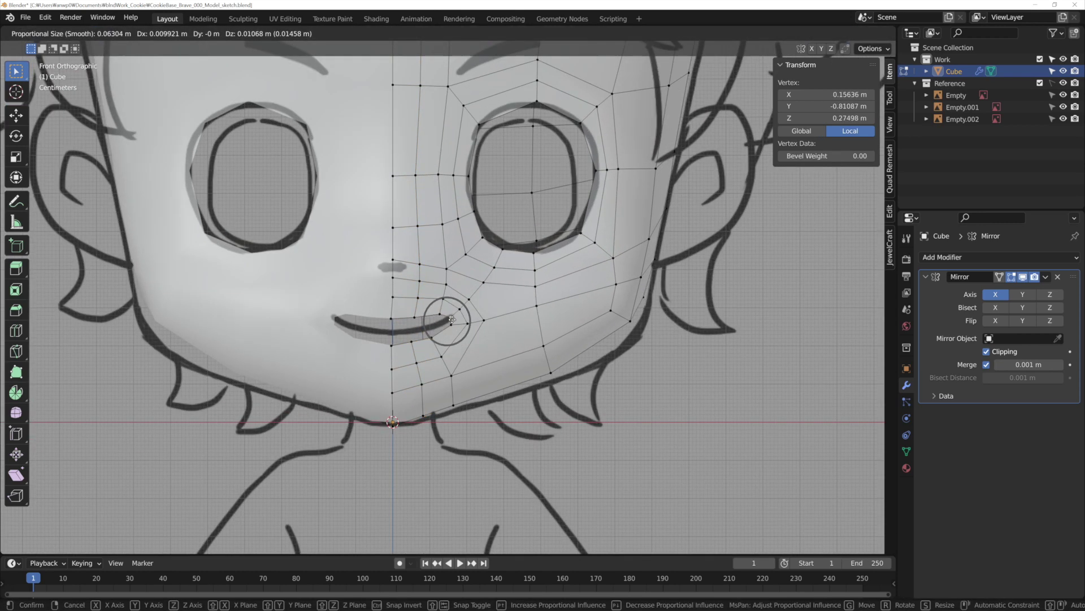
scroll(622, 311, "down", 15)
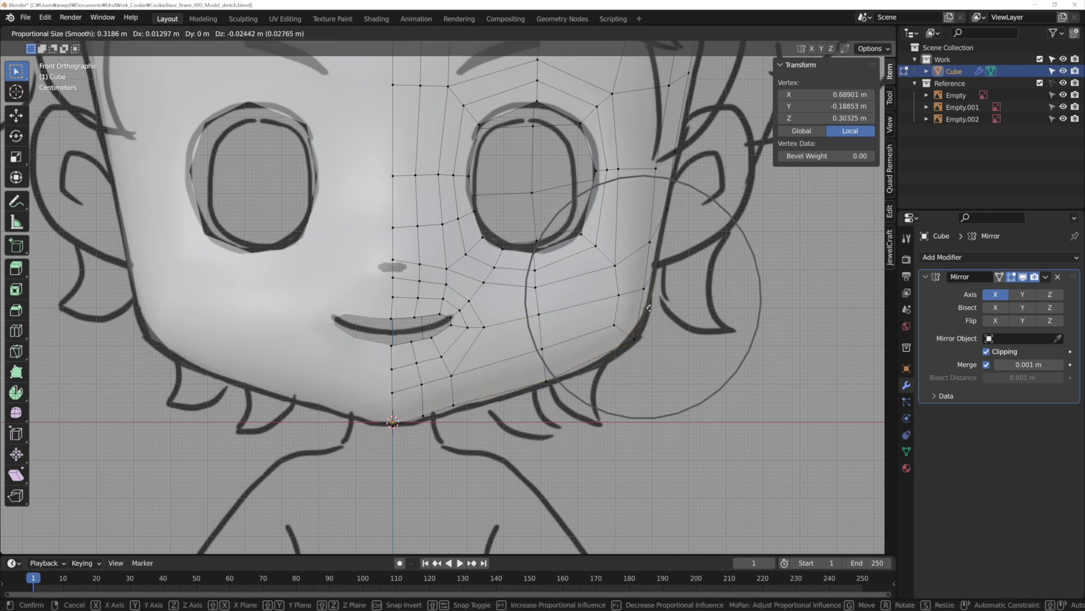
left_click(665, 210)
scroll(664, 210, "down", 1)
left_click(456, 390)
key("g")
key("Return")
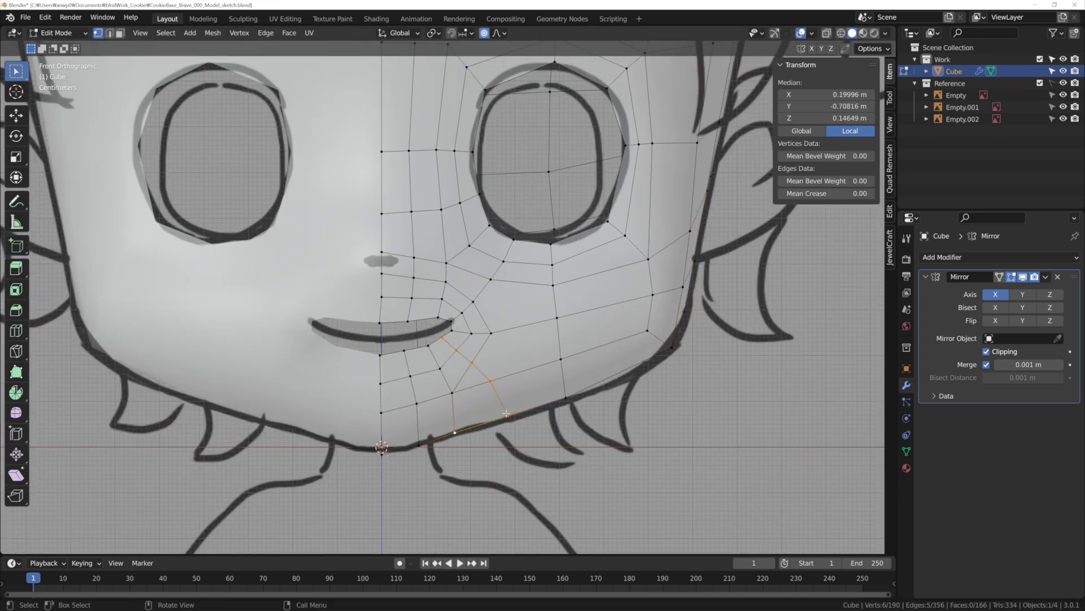
Step: Convert the triangles beside the chin into quads with Tris to Quads
middle_click_drag(459, 345, 399, 279)
key("3")
left_click(399, 280)
key("alt+j")
scroll(399, 279, "down", 3)
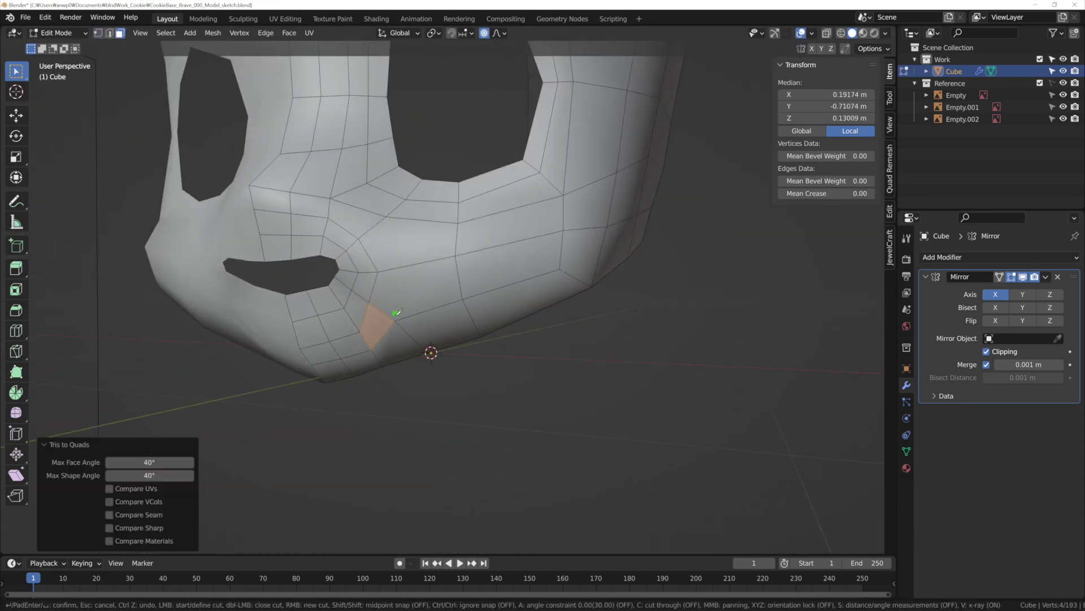
key("1")
Step: Refine face vertices in front view and slide an edge loop across the cheek
left_click(429, 294, "alt")
middle_click_drag(429, 294, 485, 290)
key("KP_1")
left_click(460, 193)
key("g")
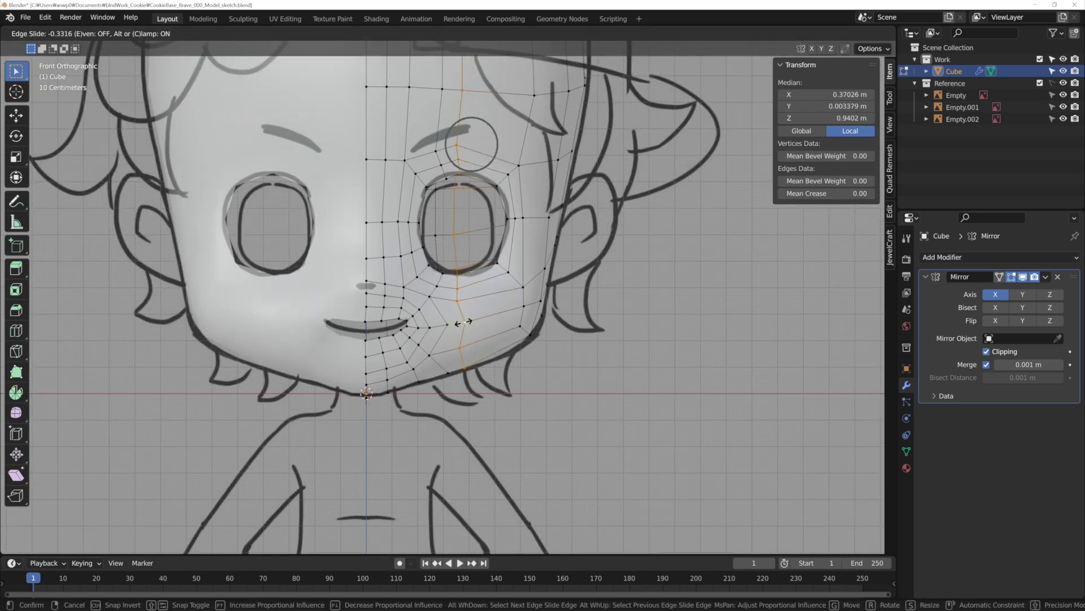
left_click(472, 262)
left_click(444, 375)
key("g")
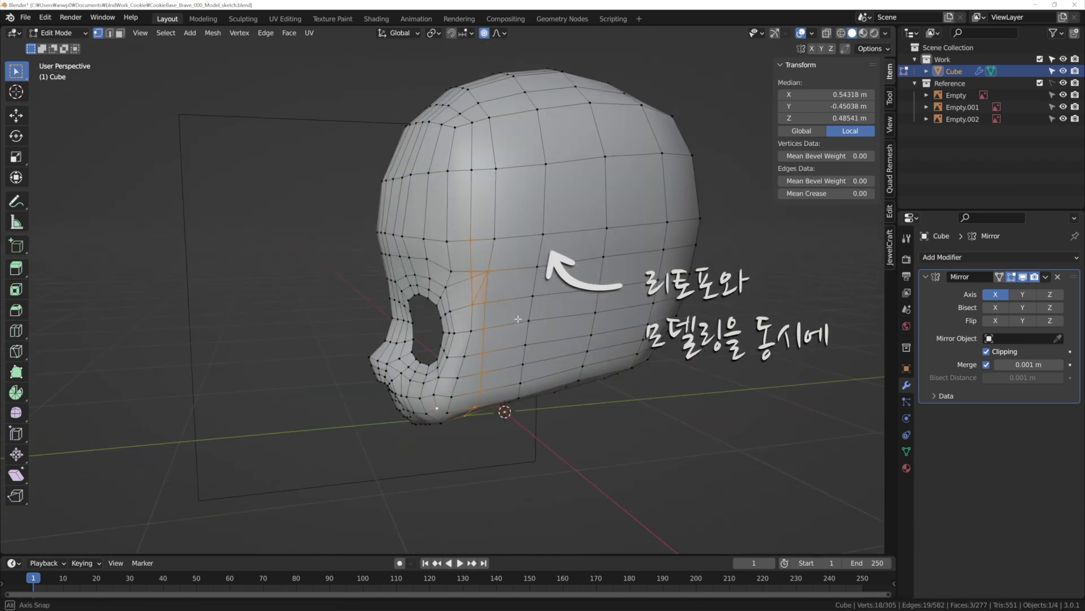
Step: Merge the stray vertex near the eye, slide a side vertex, then finish in Object Mode front view
key("1")
middle_click_drag(514, 258, 466, 274)
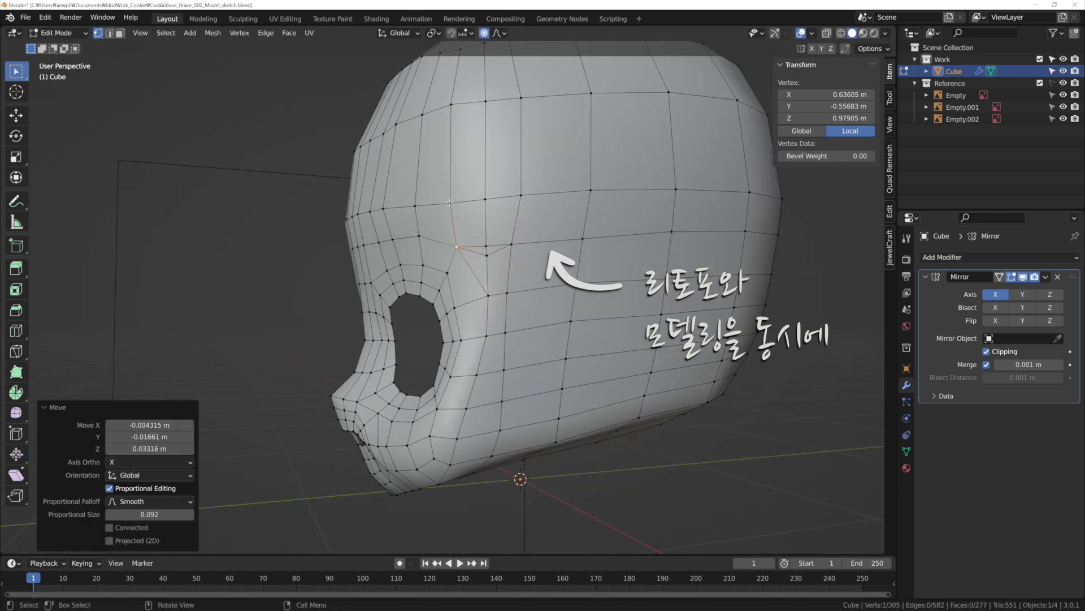
middle_click_drag(469, 265, 508, 284)
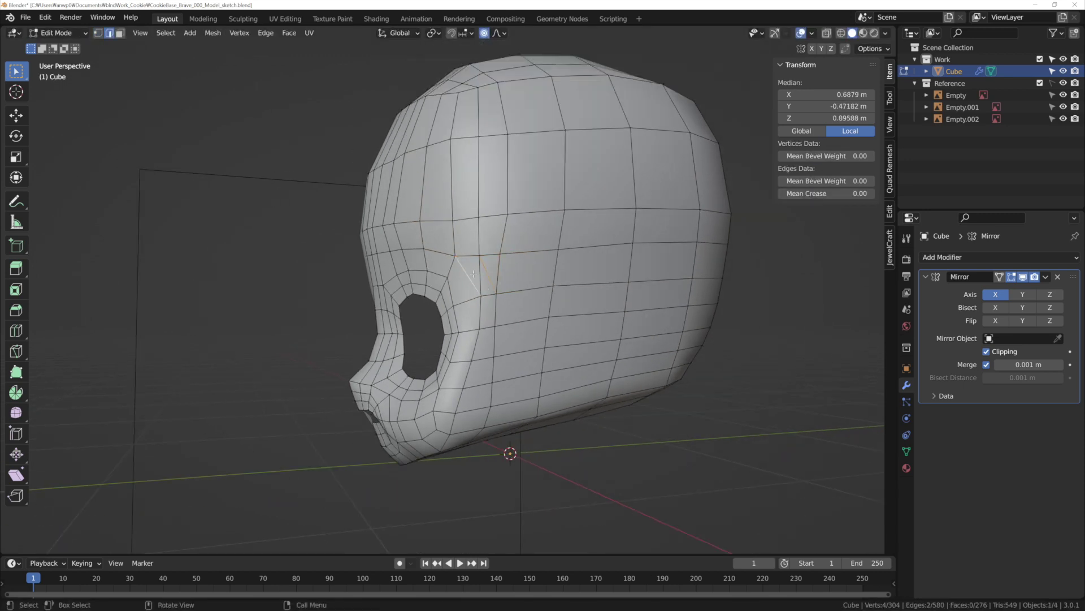
left_click(478, 216)
key("g")
key("g")
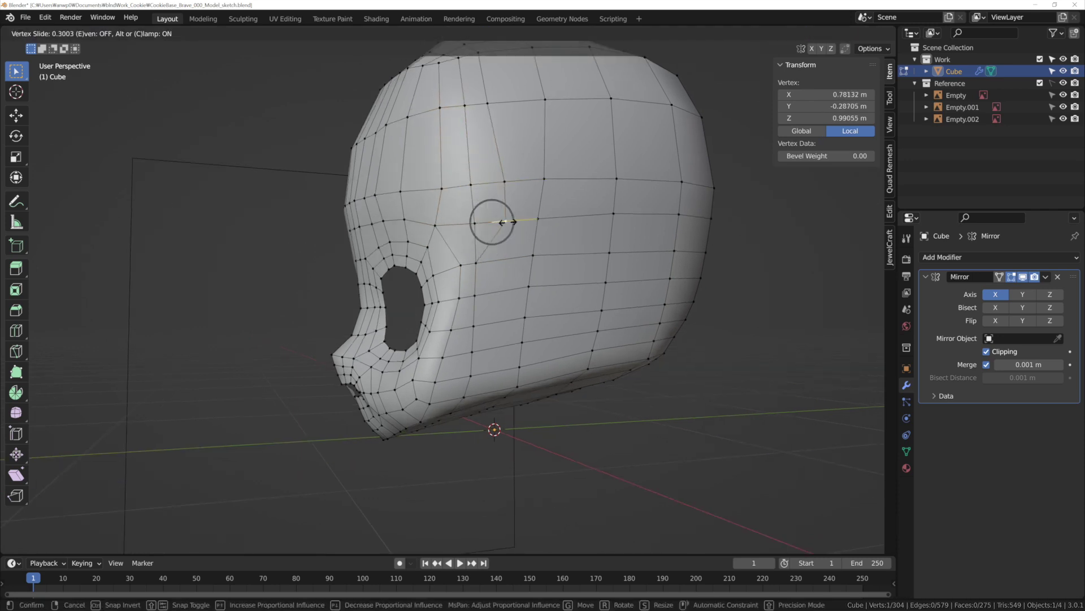
left_click(458, 206)
middle_click_drag(458, 207, 486, 288)
key("Tab")
key("KP_1")
Step: Add a UV Sphere eyeball, shrink it, move it into the eye socket and rotate it 90° on X
key("shift+a")
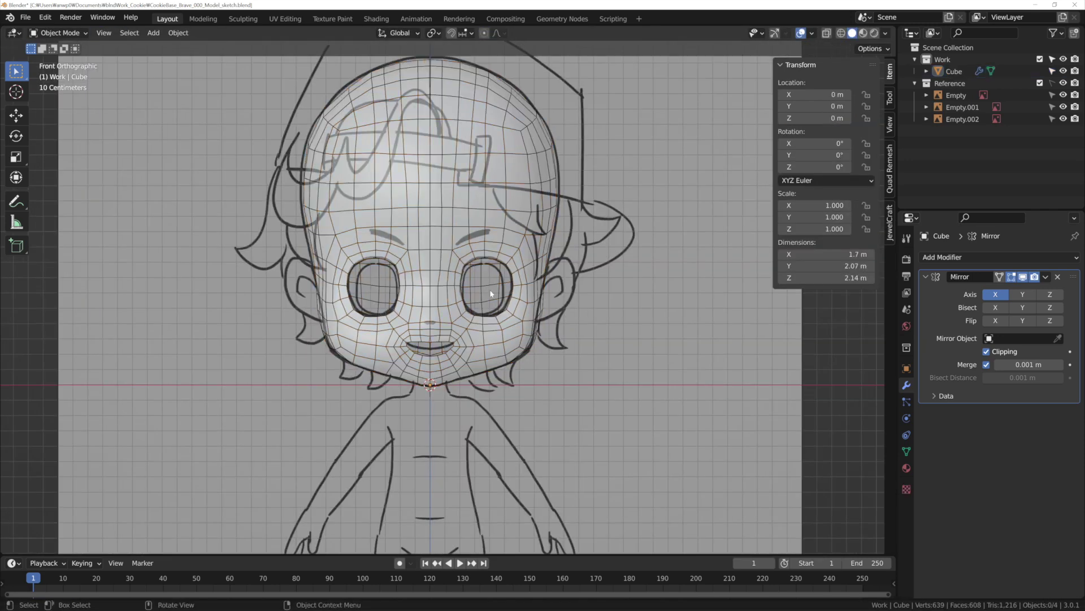
left_click(540, 322)
key("KP_3")
key("Tab")
key("s")
key("g")
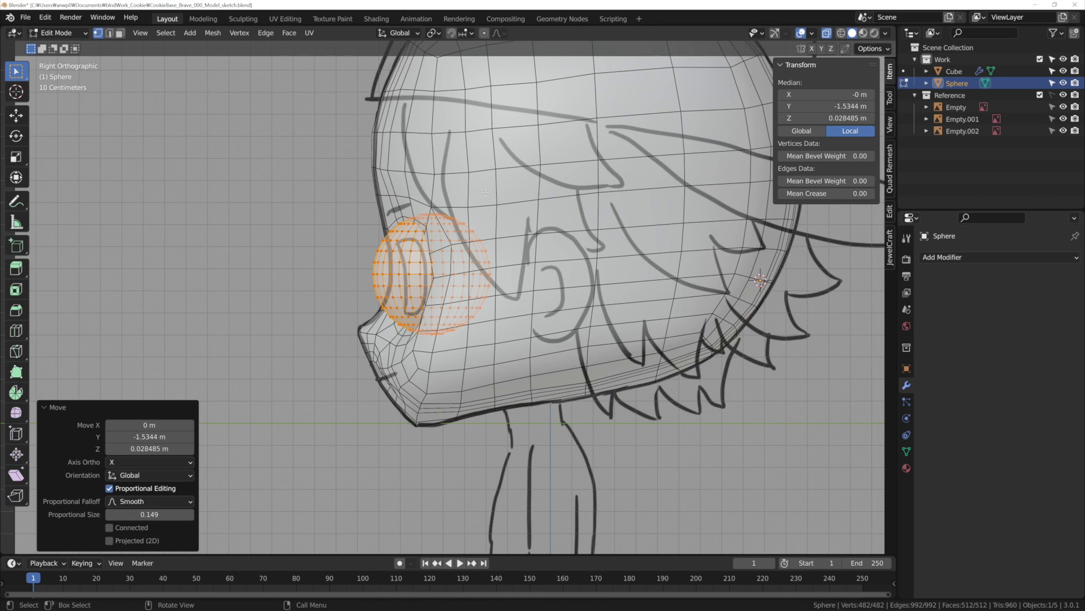
key("r")
key("x")
key("9")
key("0")
key("Return")
Step: Stretch the eyeball to 1.150 along Y so it sits snugly in the socket
key("s")
key("y")
left_click(523, 280)
key("KP_1")
key("Tab")
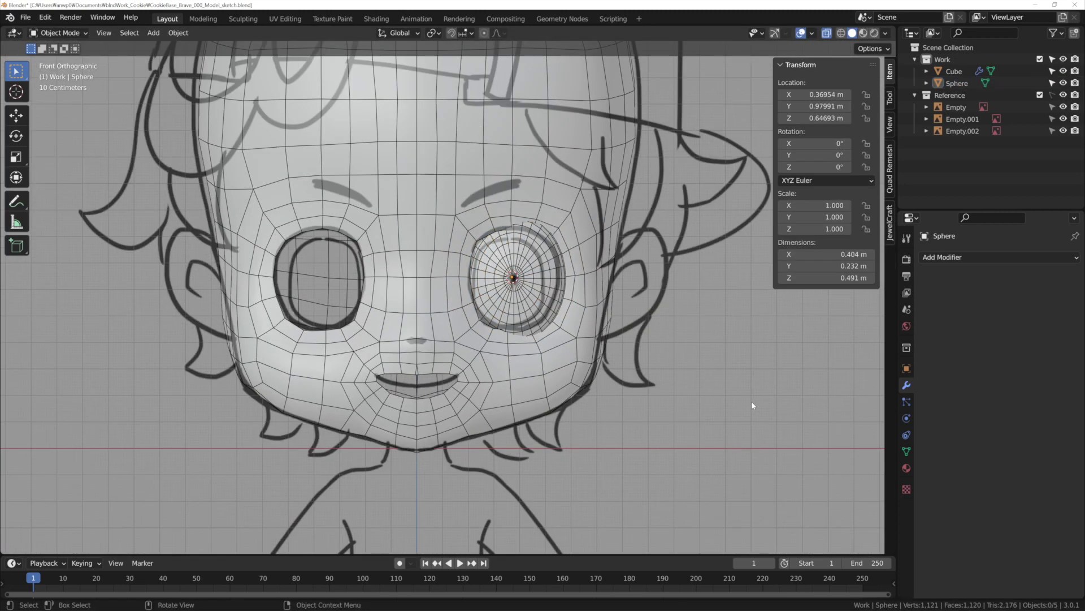
key("Tab")
key("KP_3")
left_click(474, 282)
scroll(439, 296, "up", 2)
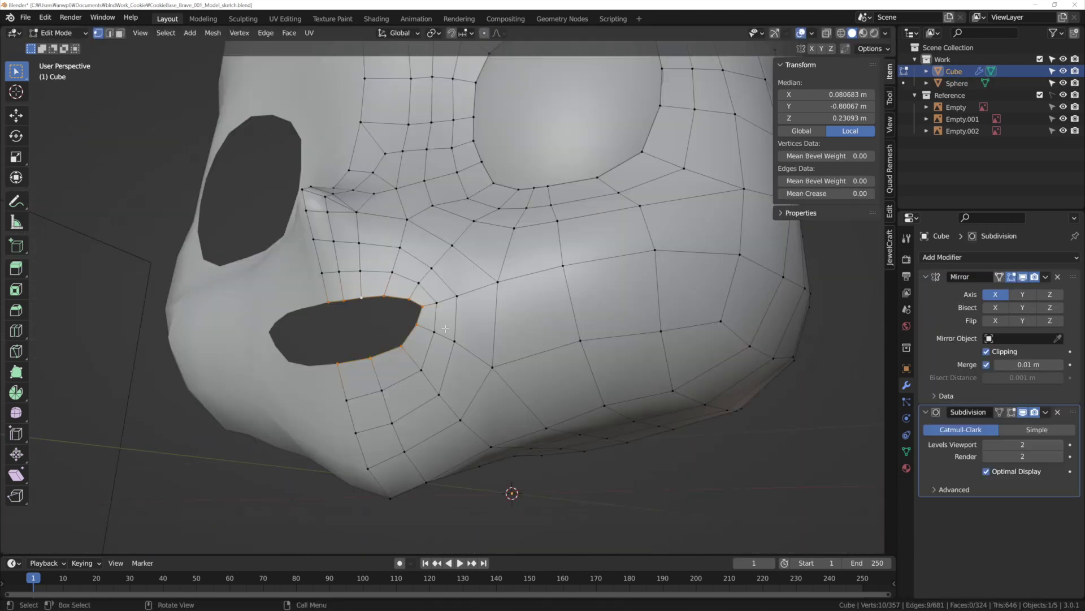
Step: Flatten the mouth loop vertically, squashing it to 0.484 height
key("Escape")
middle_click_drag(486, 335, 566, 350)
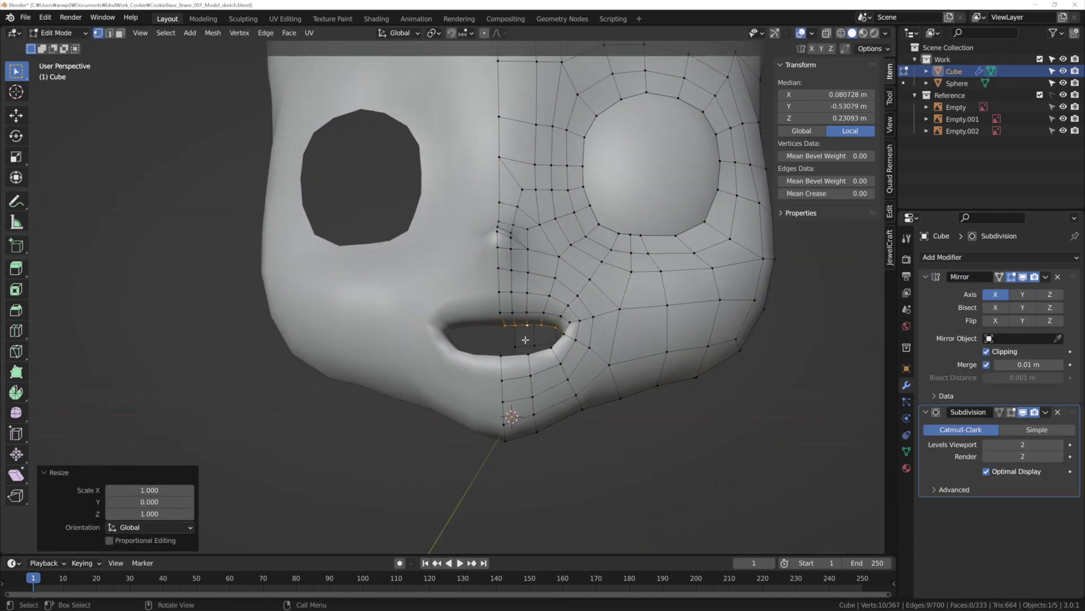
scroll(602, 369, "up", 3)
scroll(602, 369, "down", 1)
key("s")
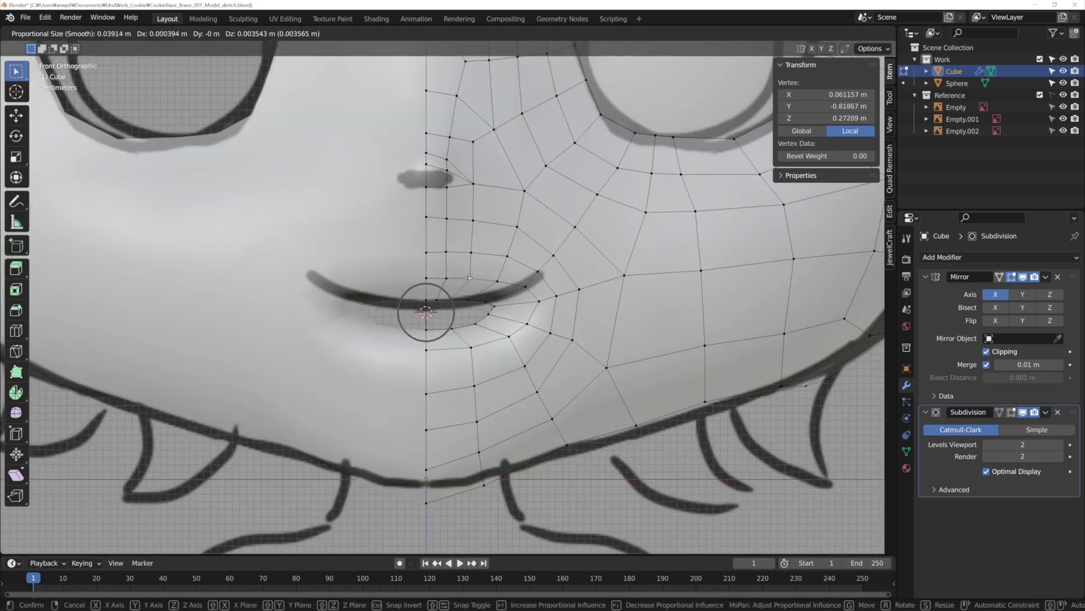
left_click(667, 403)
mouse_move(565, 368)
middle_mouse_down()
mouse_move(517, 380)
mouse_move(690, 351)
mouse_move(621, 384)
mouse_move(593, 358)
middle_mouse_up()
key("s")
key("z")
left_click(690, 352)
Step: Nudge the mouth loop inward along Y and slide a nearby edge loop
key("s")
key("z")
key("g")
key("y")
left_click(593, 358)
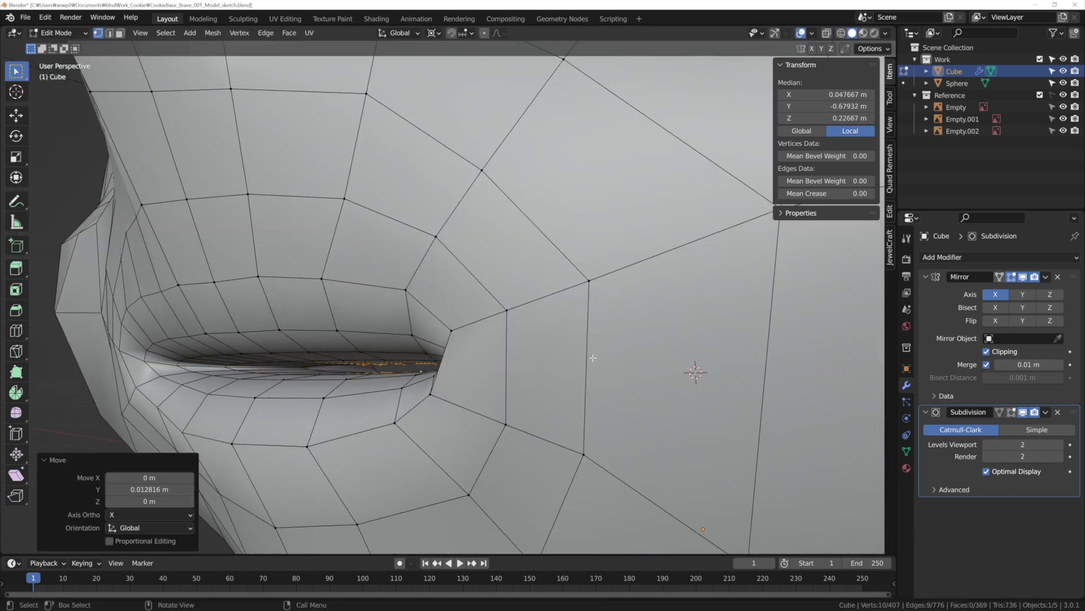
left_click(569, 399)
scroll(569, 400, "down", 3)
middle_click_drag(621, 439, 593, 431)
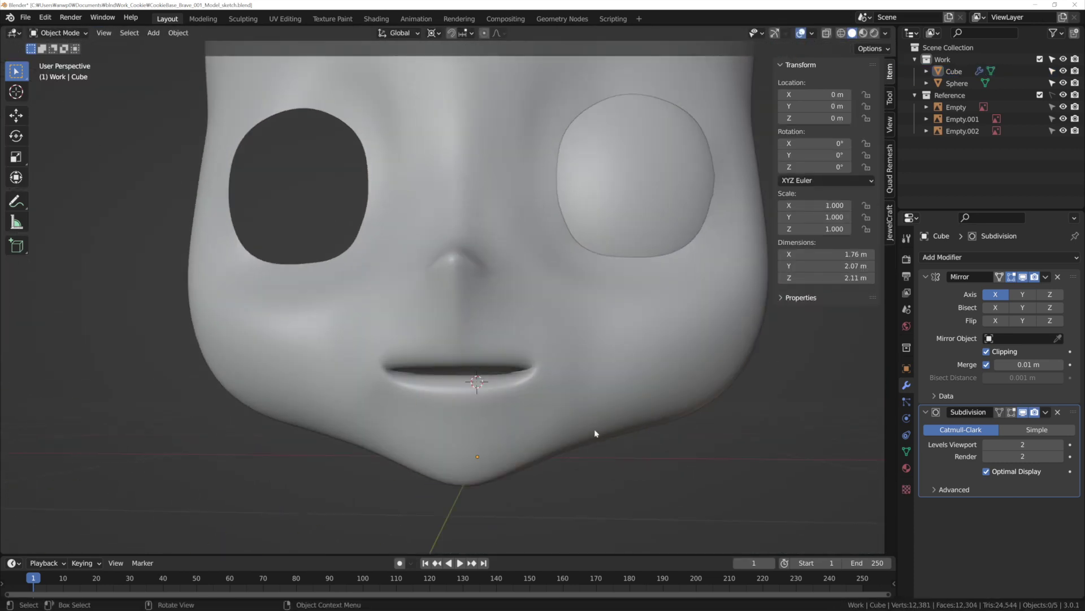
scroll(364, 276, "up", 3)
key("g")
key("g")
left_click(364, 276)
Step: Extrude the eye-hole rim and scale it inward, checking from side and top views
mouse_move(364, 275)
middle_mouse_down()
mouse_move(396, 271)
mouse_move(339, 283)
middle_mouse_up()
scroll(373, 273, "up", 2)
left_click(352, 283, "alt")
key("e")
key("s")
key("KP_3")
key("s")
left_click(310, 292)
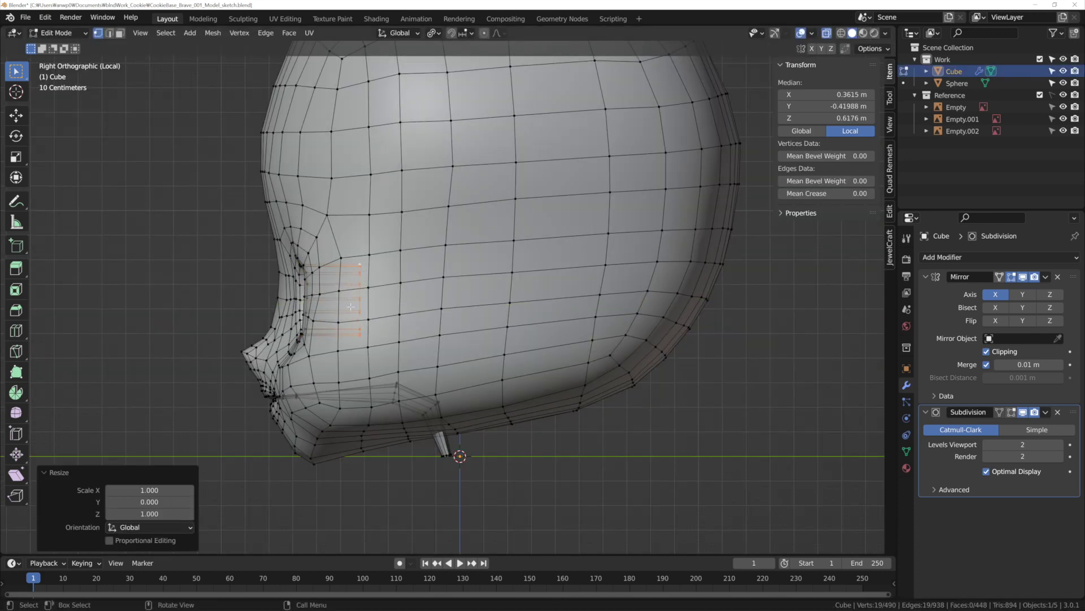
key("KP_7")
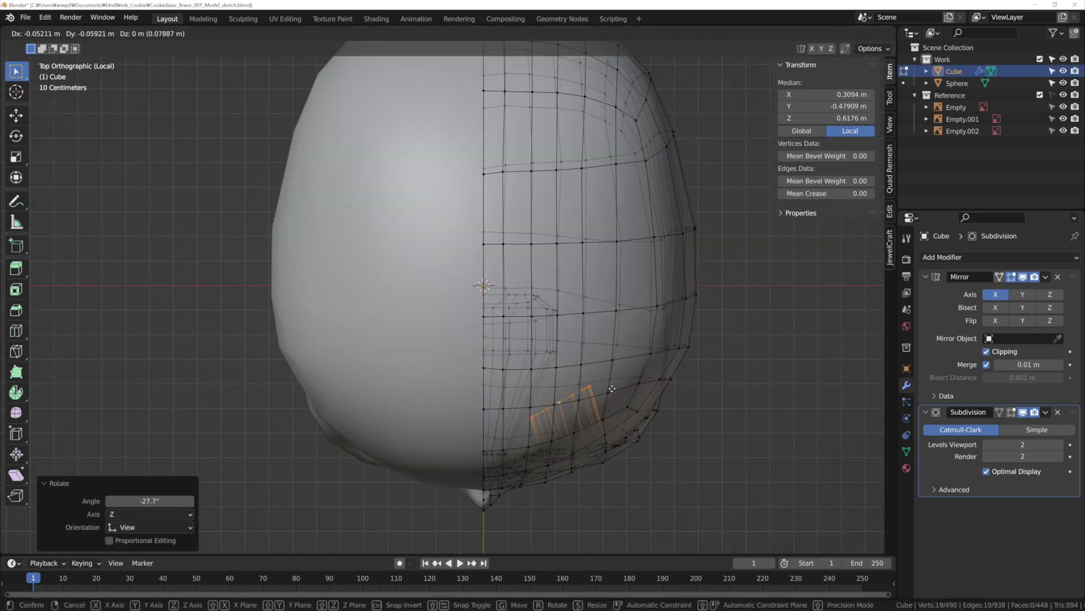
left_click(614, 388)
Step: Enlarge the eye socket loop to 1.164, then shrink the inner socket loop to 0.532
middle_click_drag(614, 389, 604, 355)
key("s")
left_click(605, 355)
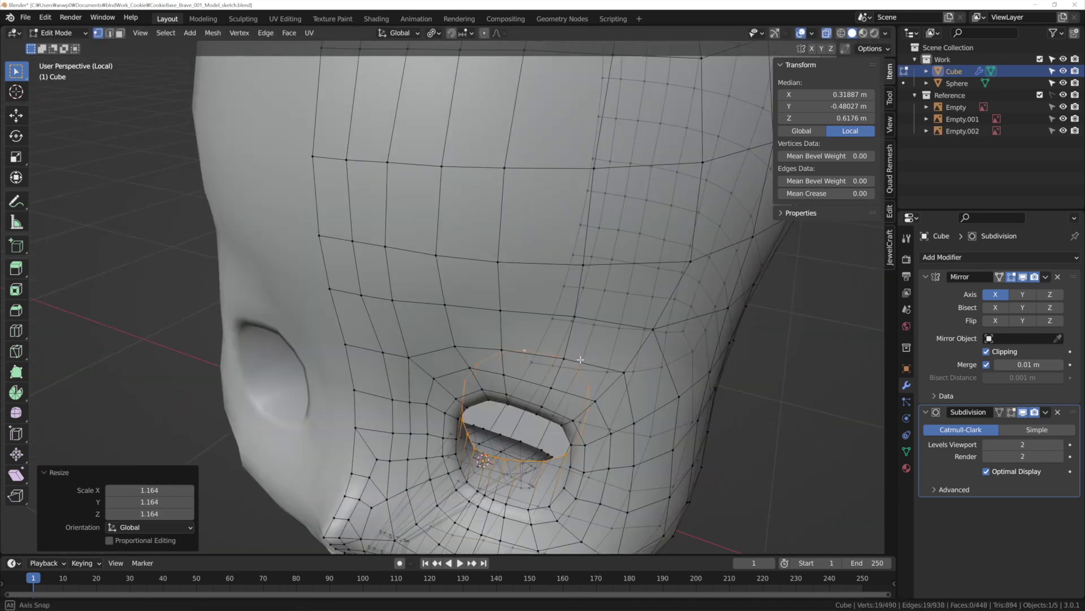
key("KP_1")
key("KP_7")
key("s")
key("KP_3")
key("KP_1")
left_click(621, 314)
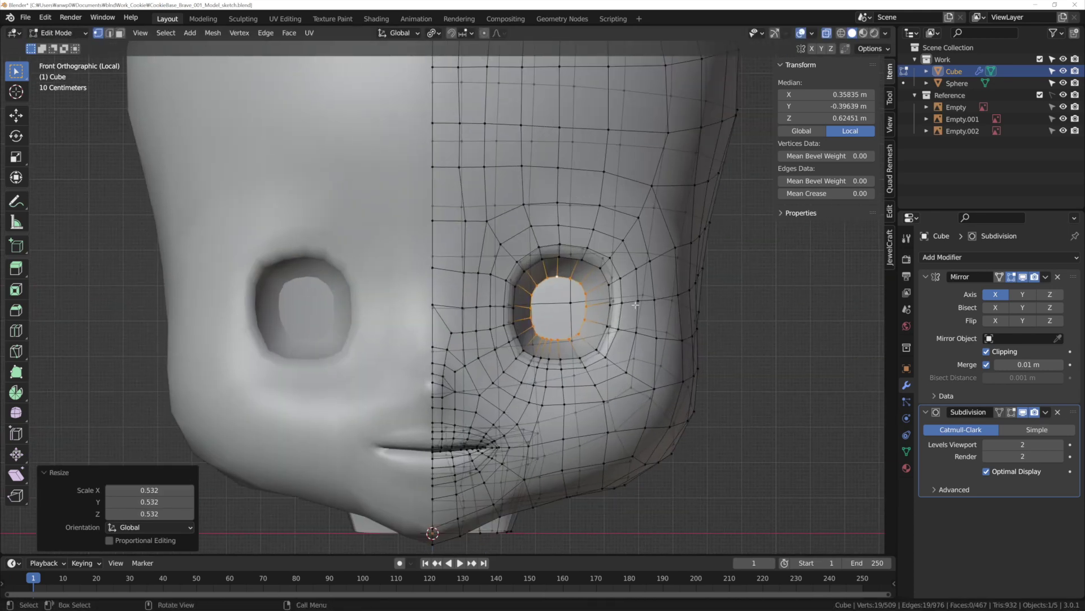
Step: Slide edges near the mouth corner and cheek to smooth the face, then deselect everything
key("2")
scroll(622, 313, "up", 4)
scroll(552, 337, "down", 5)
middle_click_drag(553, 338, 431, 369)
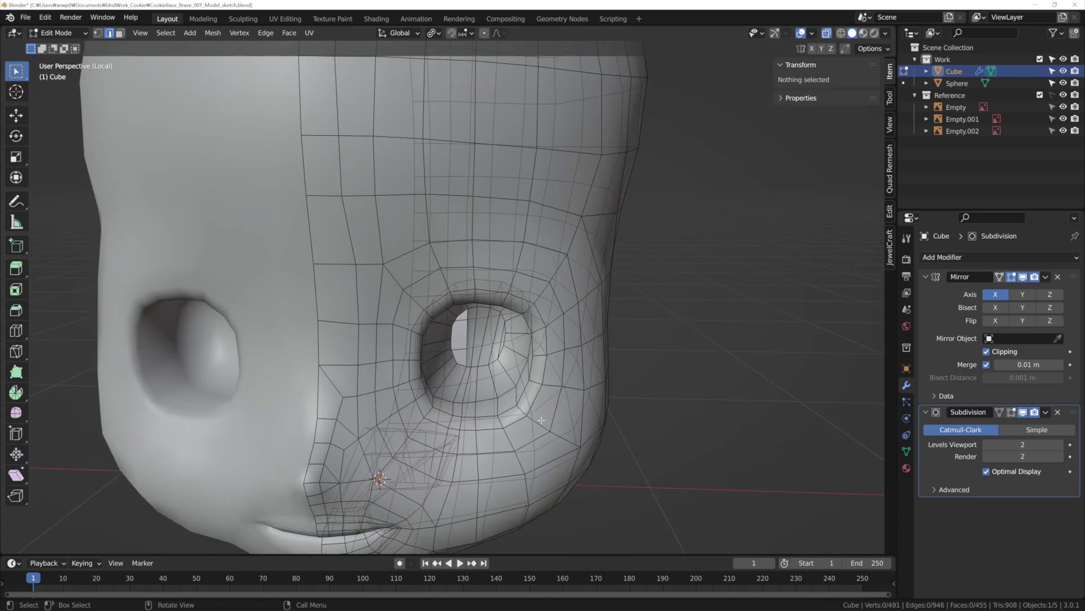
key("g")
key("g")
left_click(399, 418)
middle_click_drag(398, 418, 419, 421)
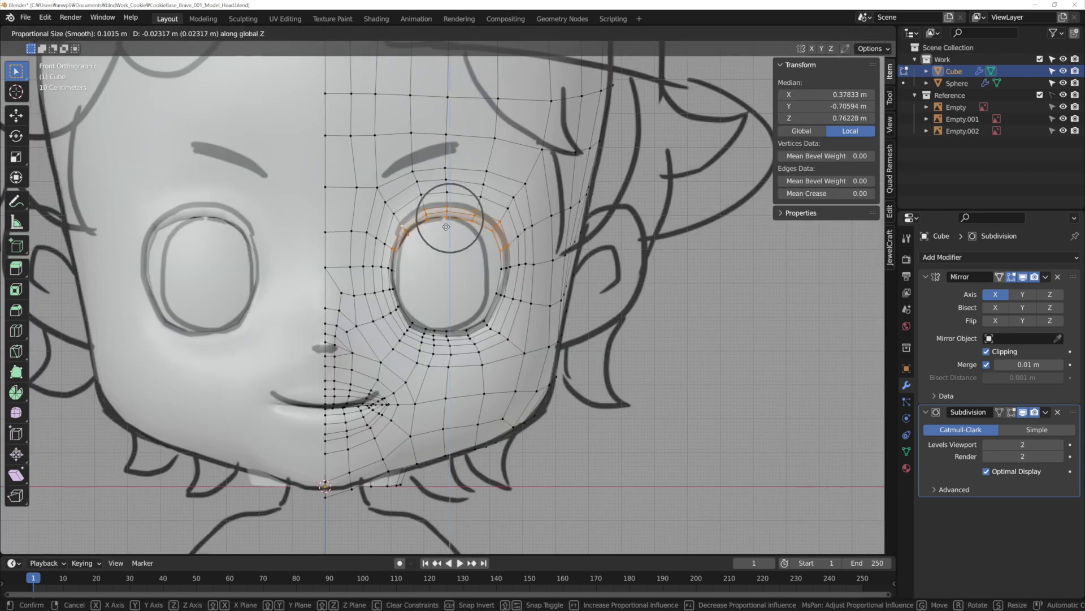
left_click(446, 226)
scroll(446, 226, "down", 2)
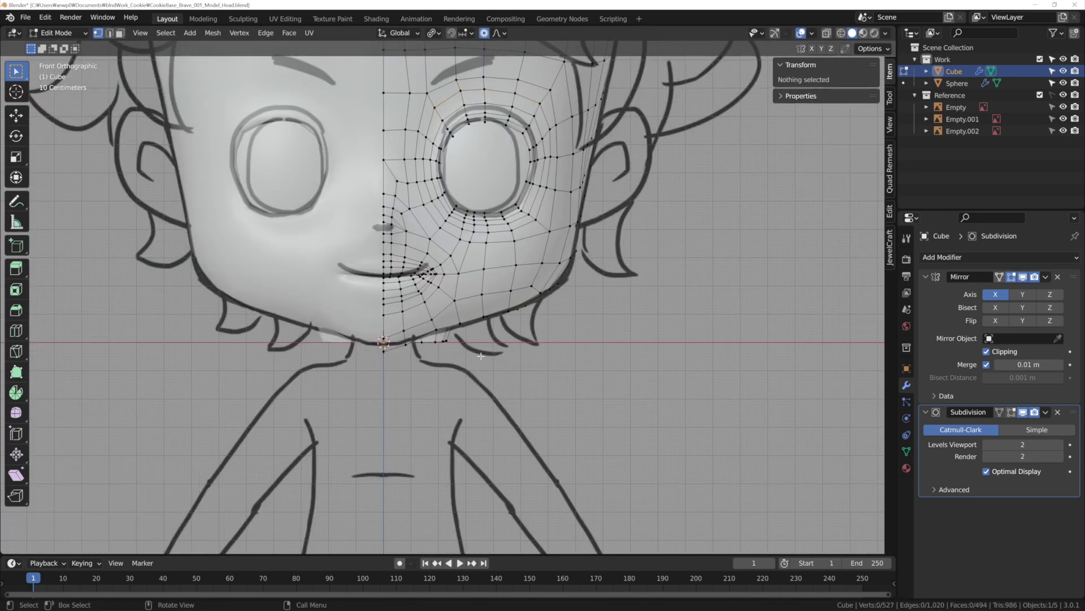
middle_click_drag(446, 226, 535, 292, "shift")
left_click(536, 292)
key("shift+a")
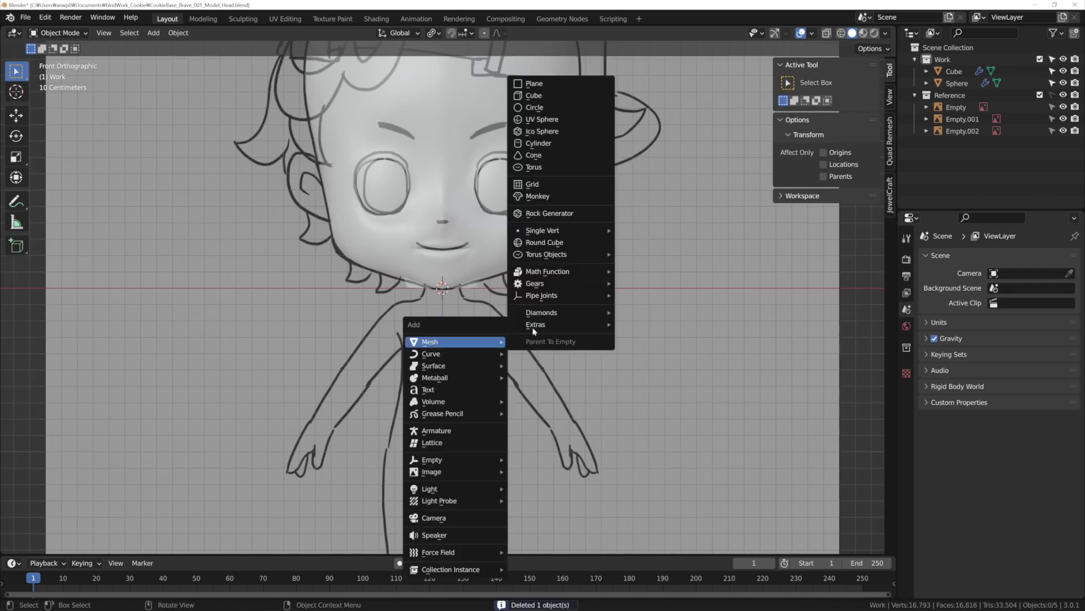
Step: Add an 8-sided cylinder and move and scale its loops to the torso sketch
left_click(558, 150)
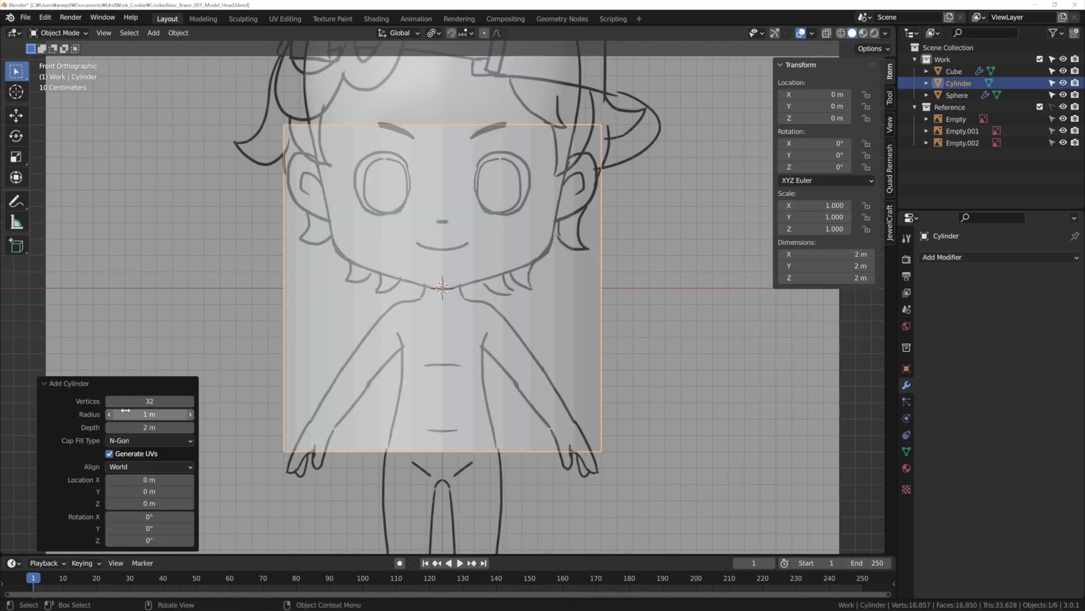
key("Return")
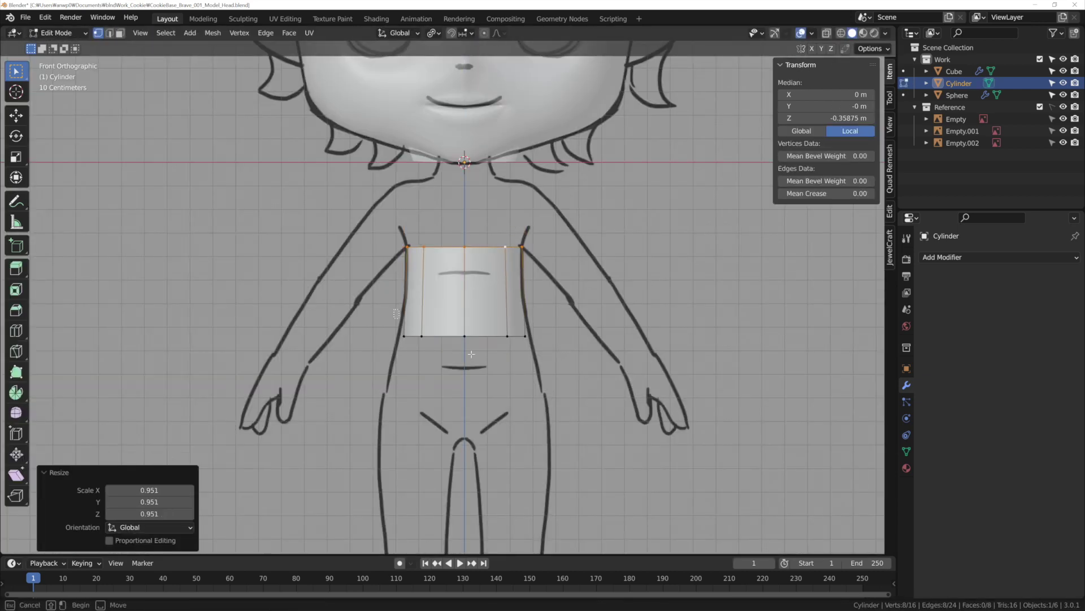
key("g")
key("z")
key("s")
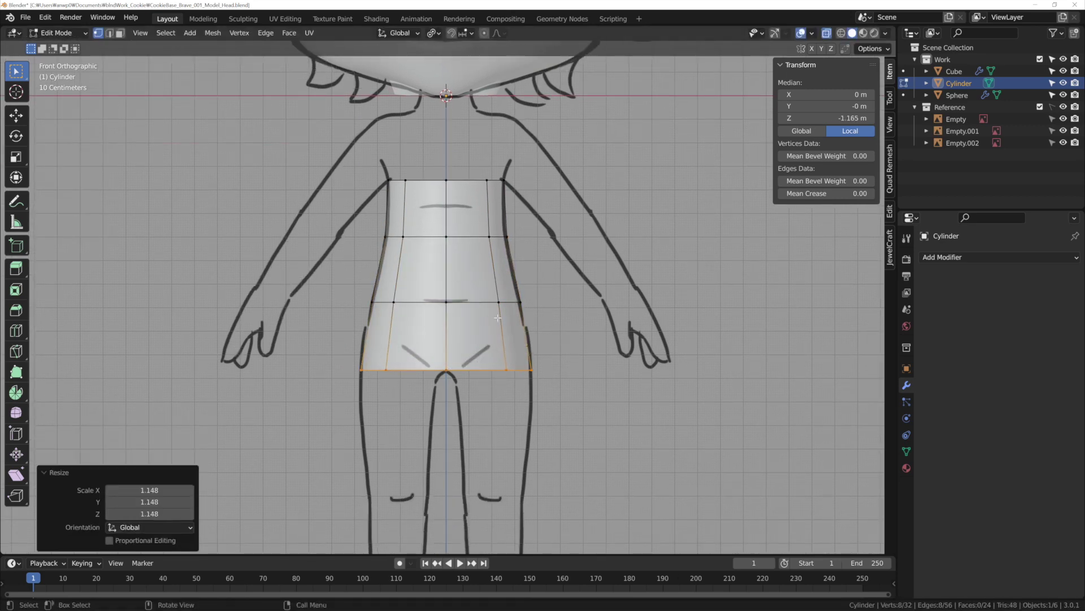
key("KP_3")
Step: Add a horizontal loop cut to the torso and scale it to 0.963
key("ctrl+r")
left_click(600, 339)
key("s")
left_click(620, 342)
key("g")
key("Escape")
key("ctrl+z")
key("ctrl+z")
key("ctrl+z")
key("Escape")
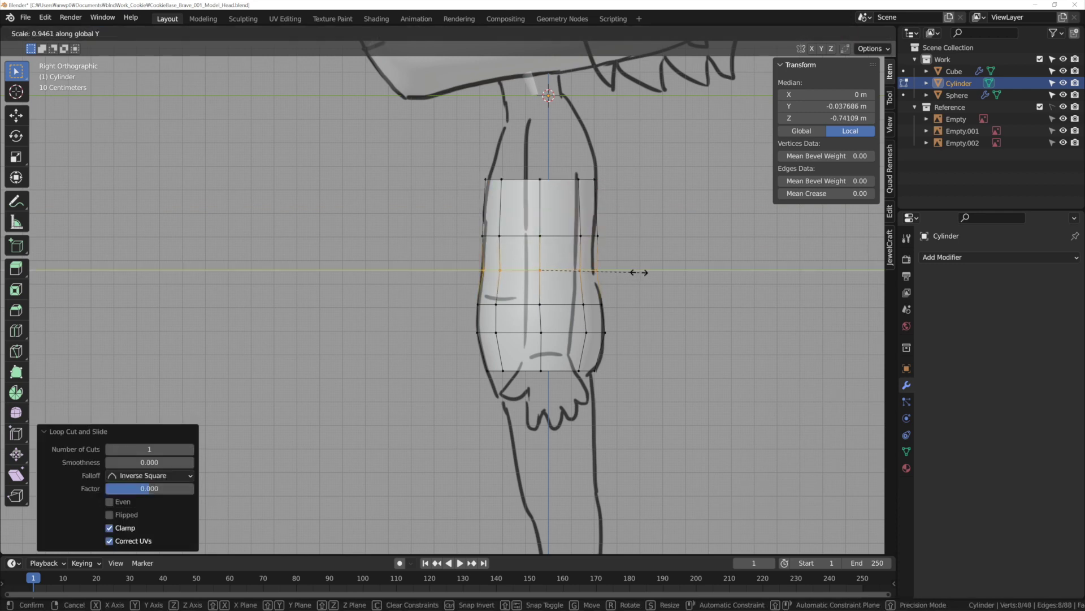
Step: Add another loop and fit the torso's depth and hip ring to the sketch outline
key("s")
key("z")
key("0")
key("Return")
left_click_drag(539, 235, 538, 235)
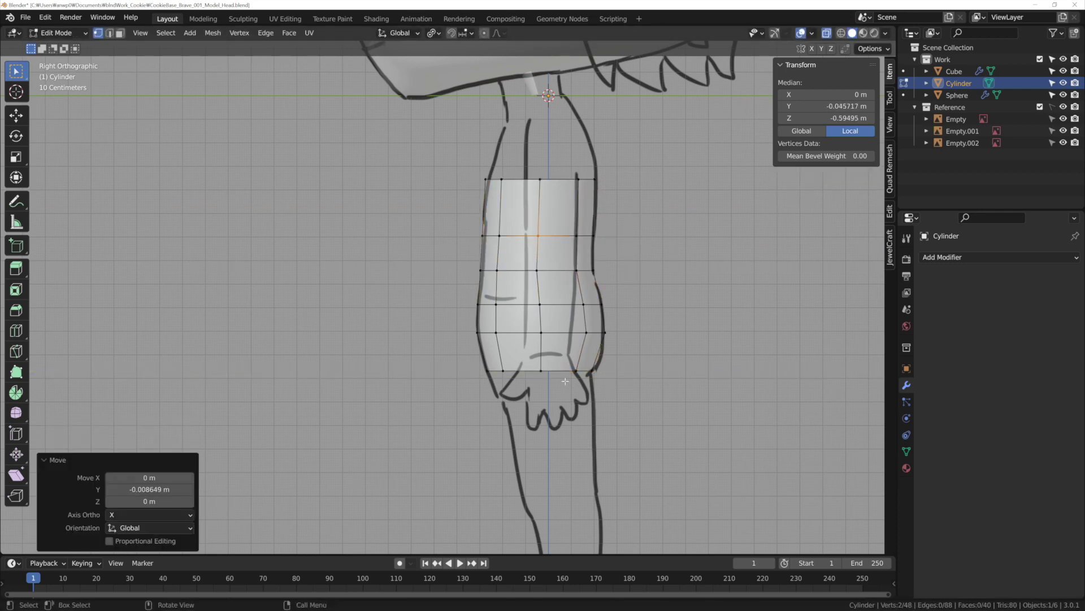
key("ctrl+z")
key("KP_1")
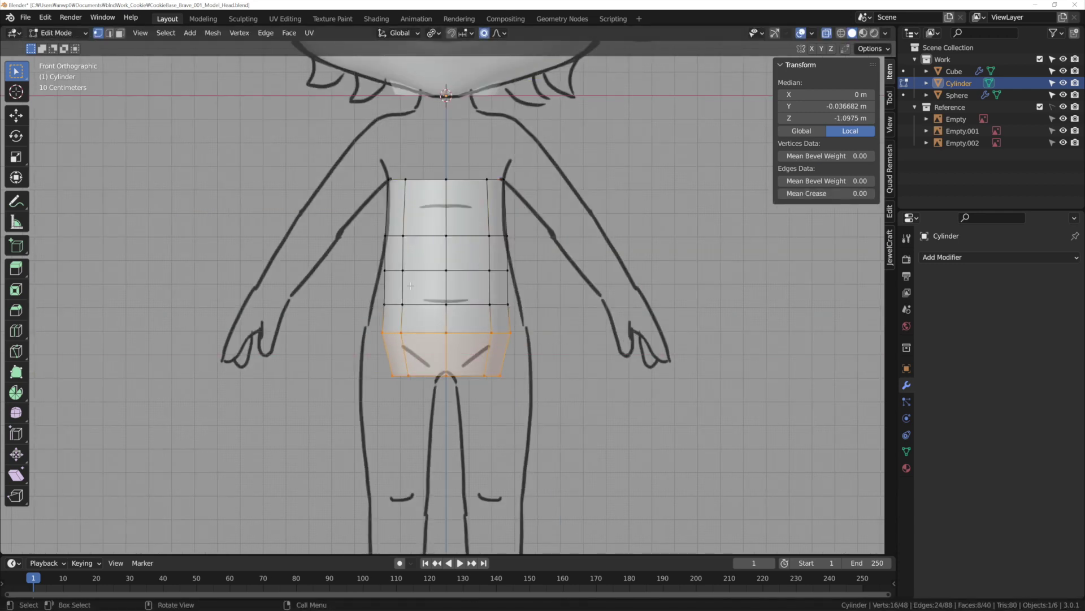
left_click(557, 321)
Step: Cut the torso down the middle, delete the left half, and add a Mirror modifier
key("s")
key("ctrl+r")
left_click(427, 431)
key("x")
left_click(424, 274)
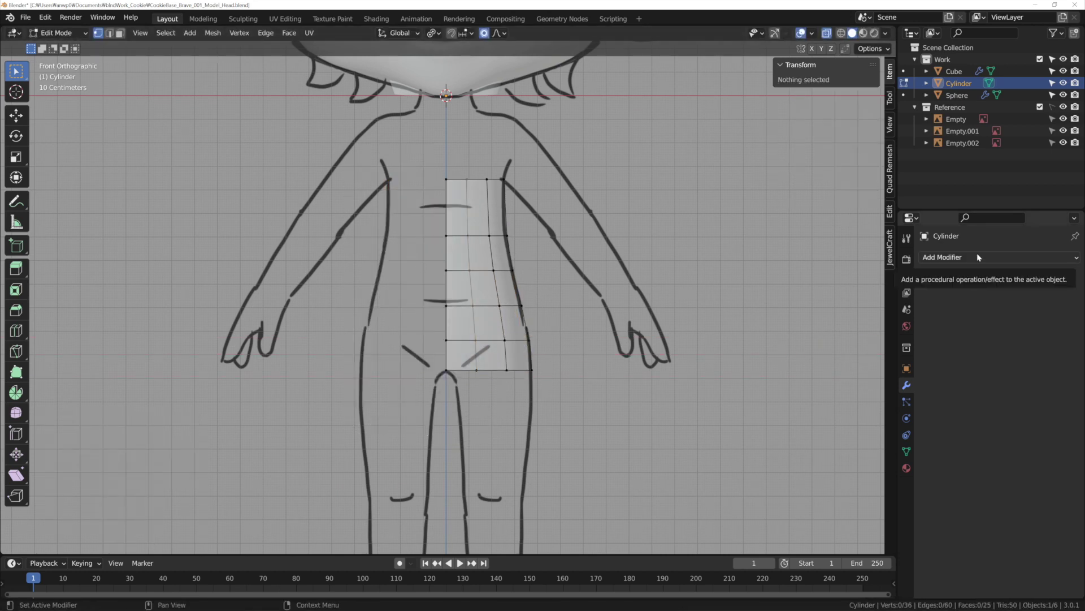
left_click(977, 256)
left_click(837, 395)
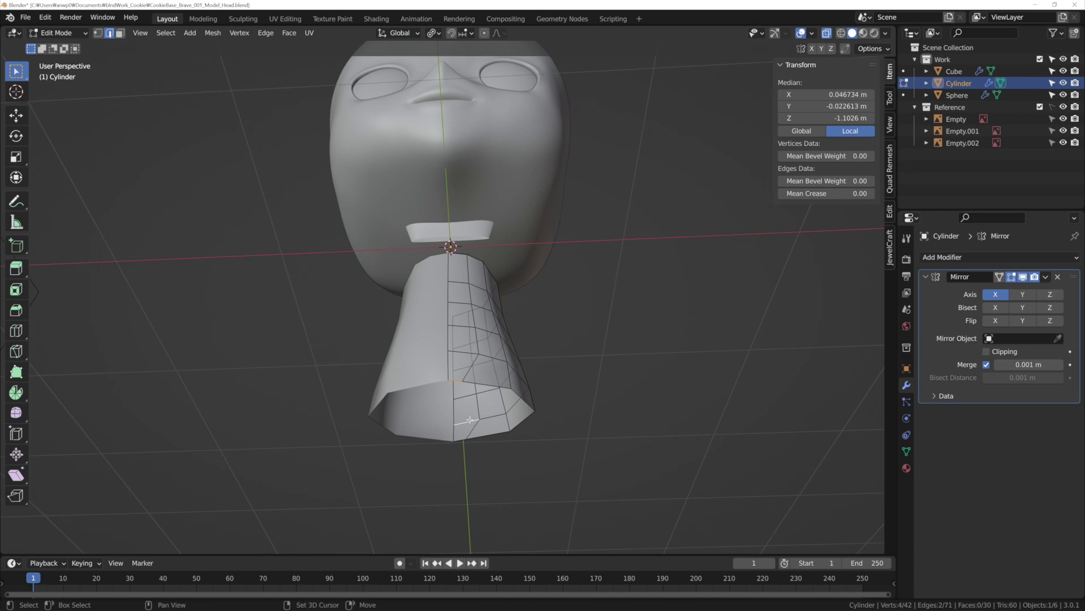
key("f")
Step: Fill a face between the selected edges and tidy the neck base with a vertex slide and bevel
middle_click_drag(462, 440, 493, 357)
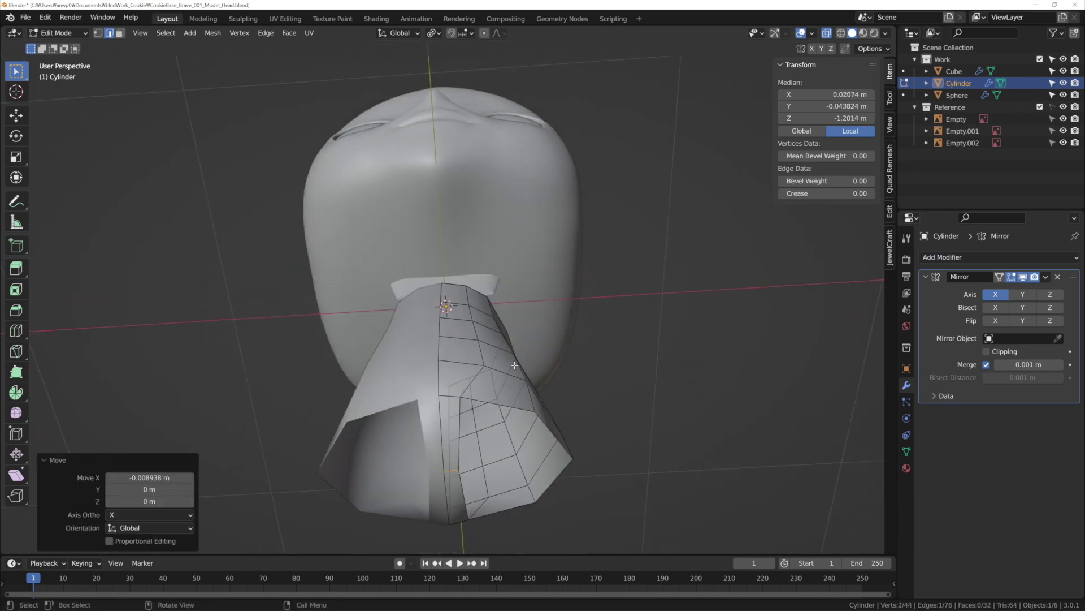
left_click(473, 399)
middle_click_drag(474, 398, 464, 319)
key("alt+a")
left_click(462, 292)
middle_click_drag(461, 292, 570, 392)
Step: Extrude the torso's top faces into a neck and squeeze the neck ring in Y
key("g")
key("z")
left_click(515, 350)
key("e")
left_click(551, 173)
key("KP_1")
key("s")
key("y")
left_click(576, 175)
Step: Rescale the neck ring in Y and extrude the neck further upward twice
middle_click_drag(575, 175, 583, 187)
key("KP_3")
left_click(484, 152)
key("s")
key("y")
left_click(582, 161)
key("e")
left_click(582, 161)
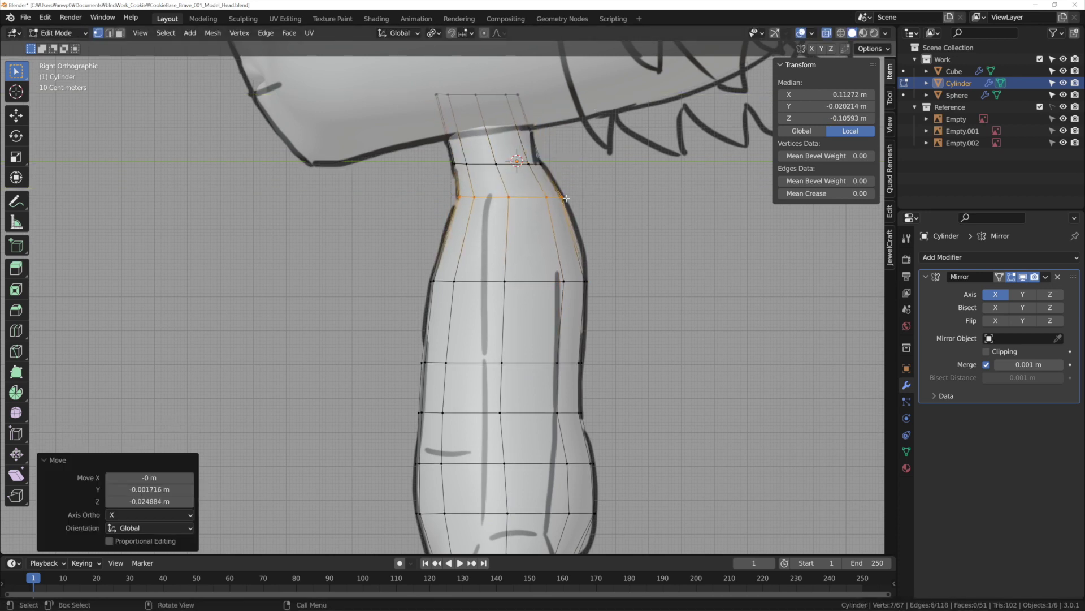
Step: Narrow the neck top to 0.730 in X, box-select its vertices, and leave Edit Mode
key("KP_1")
key("s")
key("x")
left_click(467, 164)
left_click(536, 174)
left_click(454, 339, "alt+shift")
key("KP_3")
key("b")
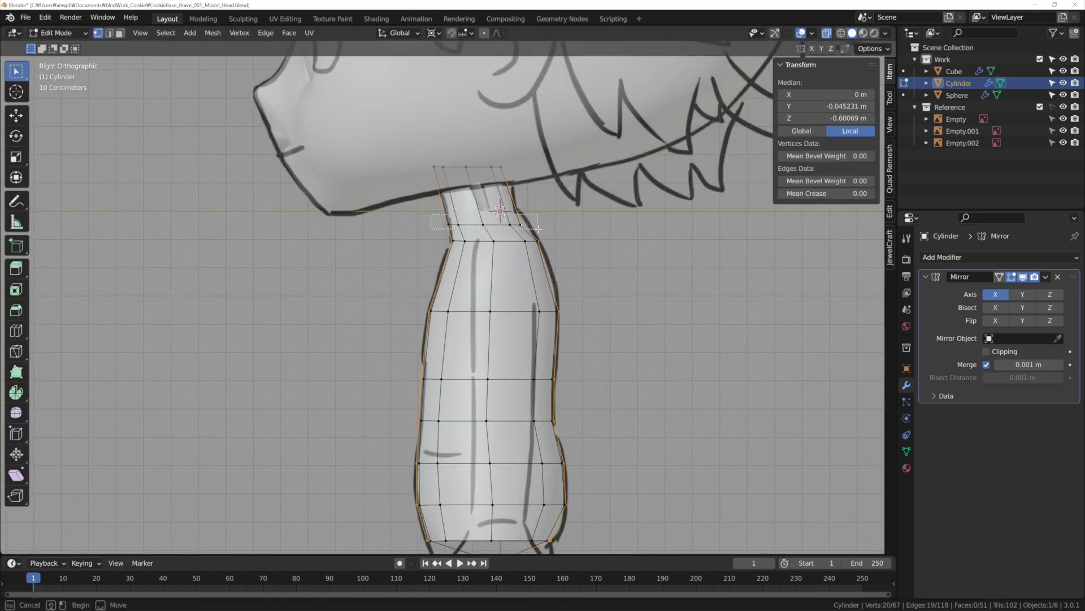
left_click_drag(485, 229, 531, 197)
key("KP_1")
key("Tab")
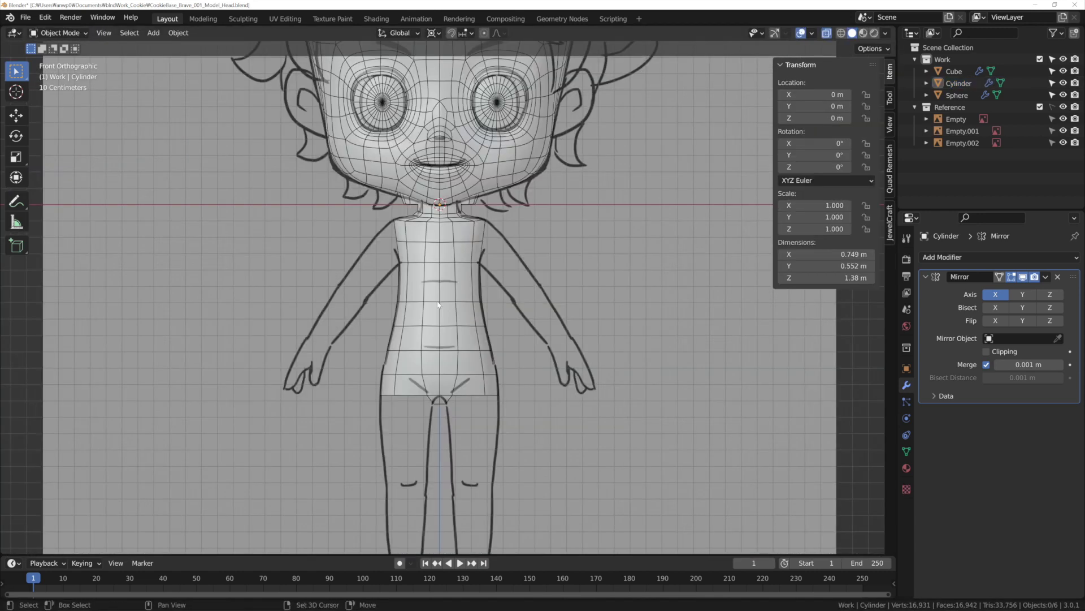
Step: Add a cylinder, then scale it down and move it onto the thigh of the sketch
key("shift+a")
left_click(488, 360)
scroll(462, 315, "down", 2)
key("Tab")
key("s")
key("g")
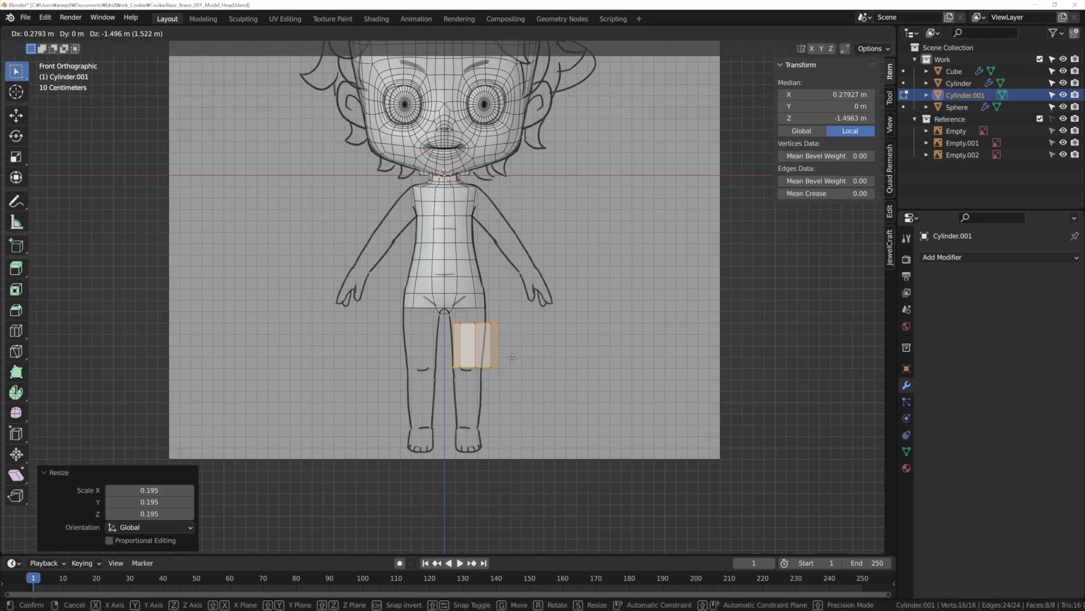
left_click(513, 357)
scroll(509, 339, "up", 5)
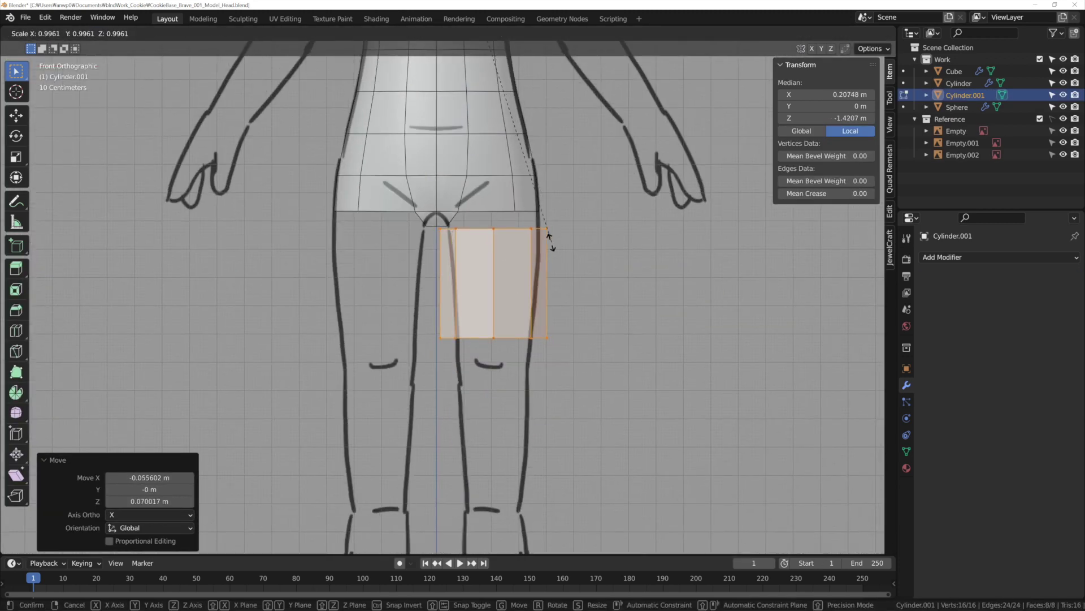
Step: Lower the thigh cylinder's bottom loop toward the knee and narrow it
left_click(534, 315, "alt")
key("g")
key("z")
left_click(562, 367)
key("s")
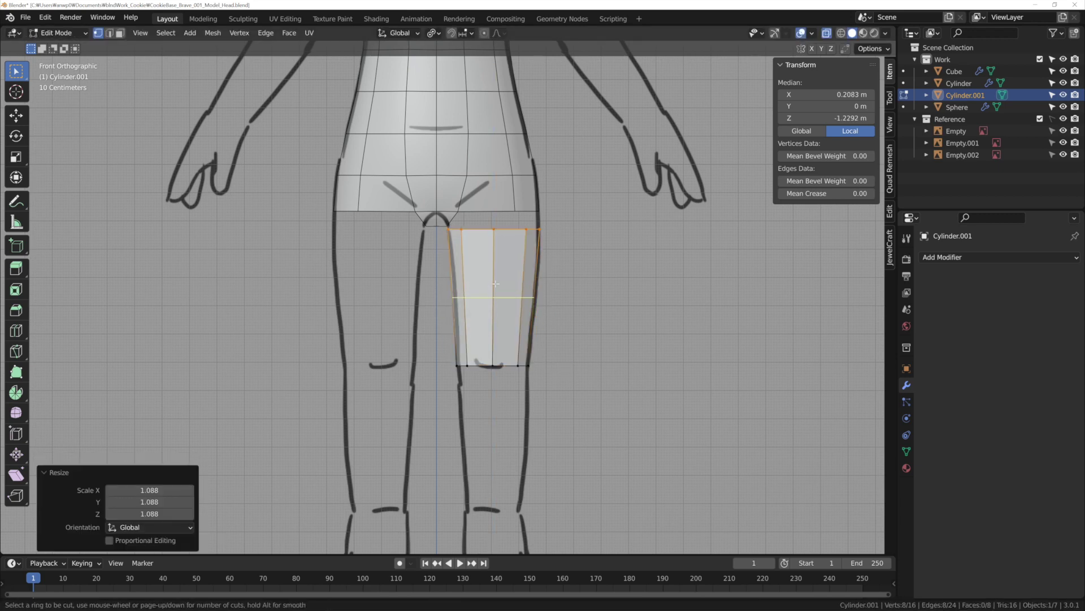
Step: Add a mid-thigh loop cut and scale it along Y to match the side sketch
left_click(495, 283)
key("KP_3")
key("s")
key("y")
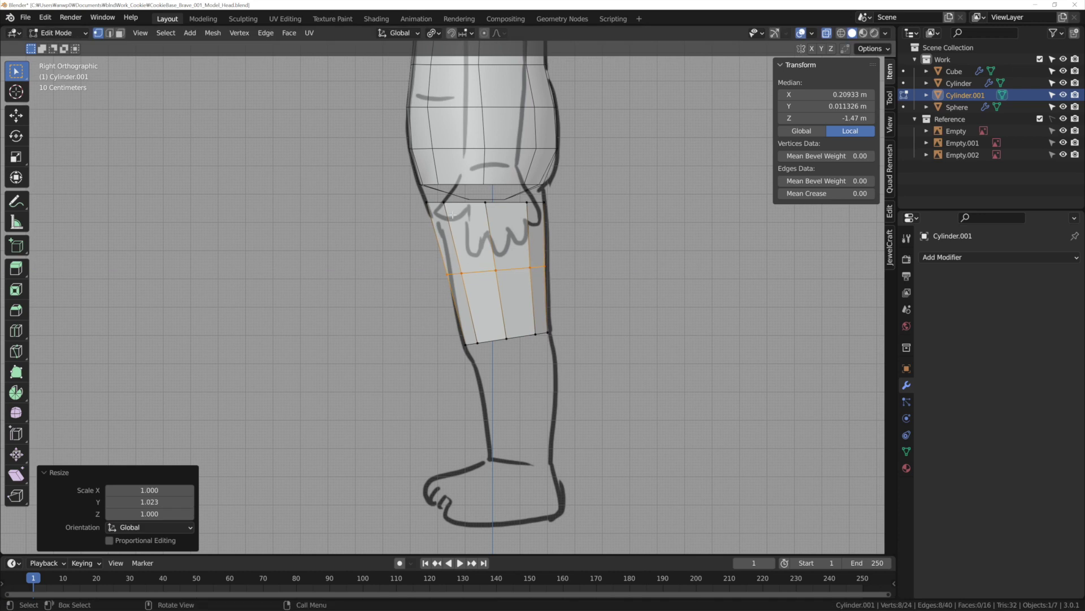
key("g")
left_click(576, 215)
Step: Add another loop cut around the leg, checking it from front and side views
key("KP_1")
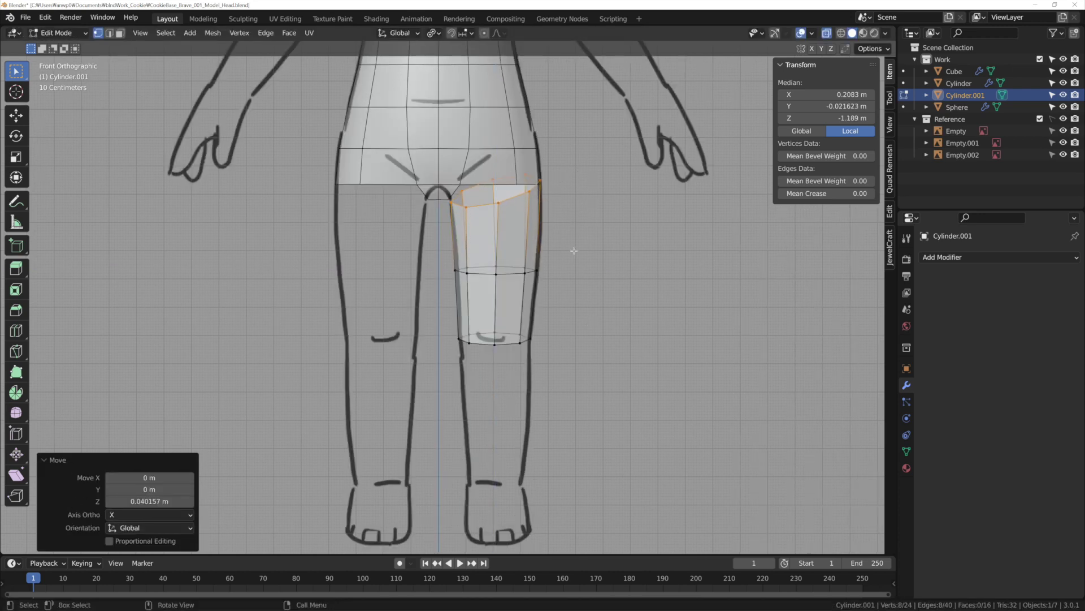
key("KP_3")
key("ctrl+r")
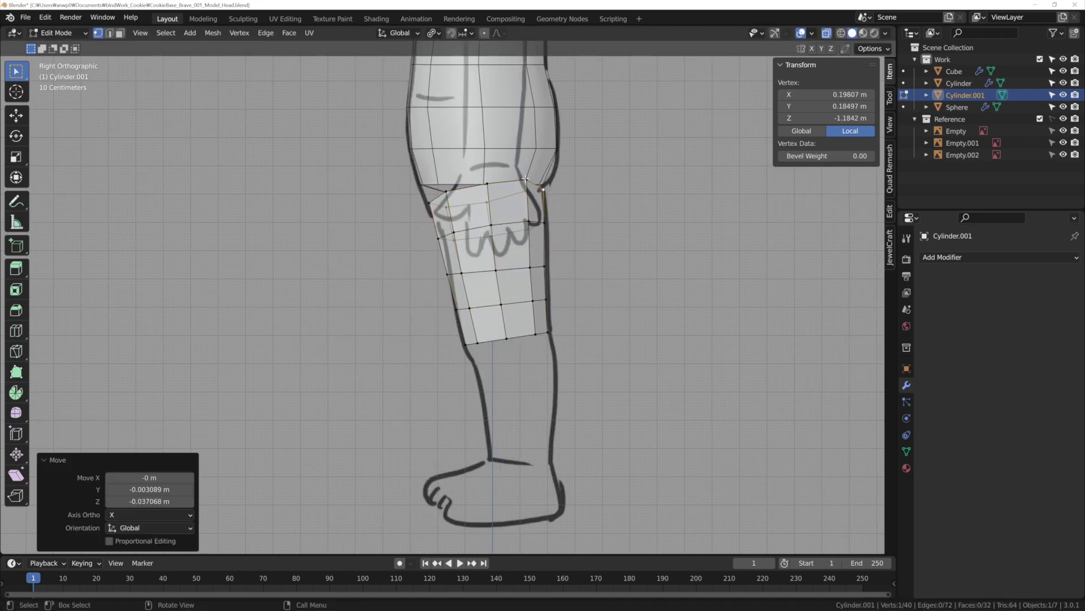
left_click(580, 261, "alt")
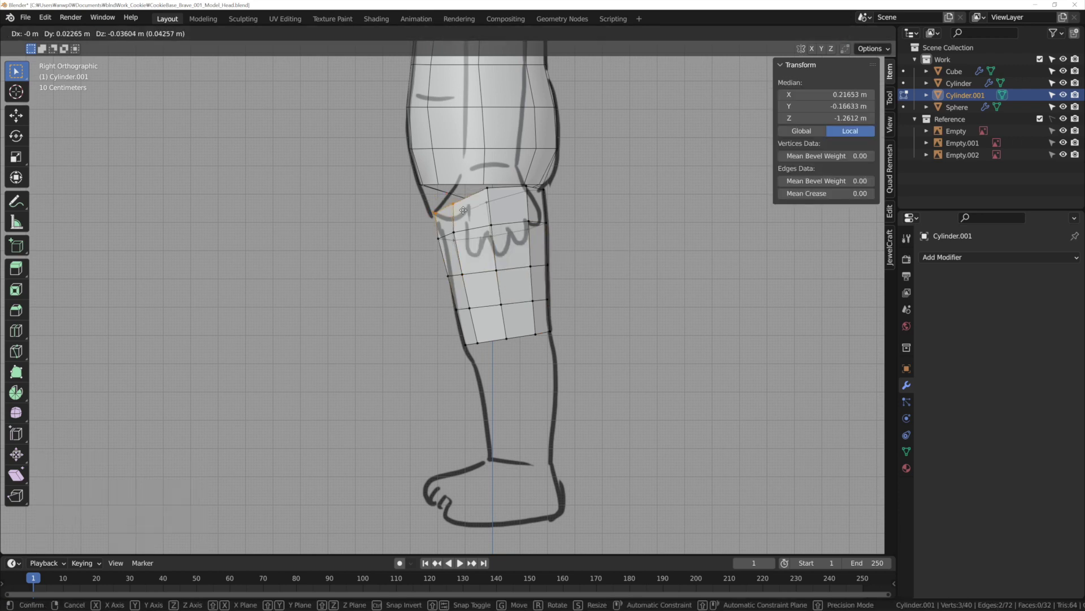
key("Escape")
key("ctrl+z")
middle_click_drag(463, 317, 413, 178, "shift")
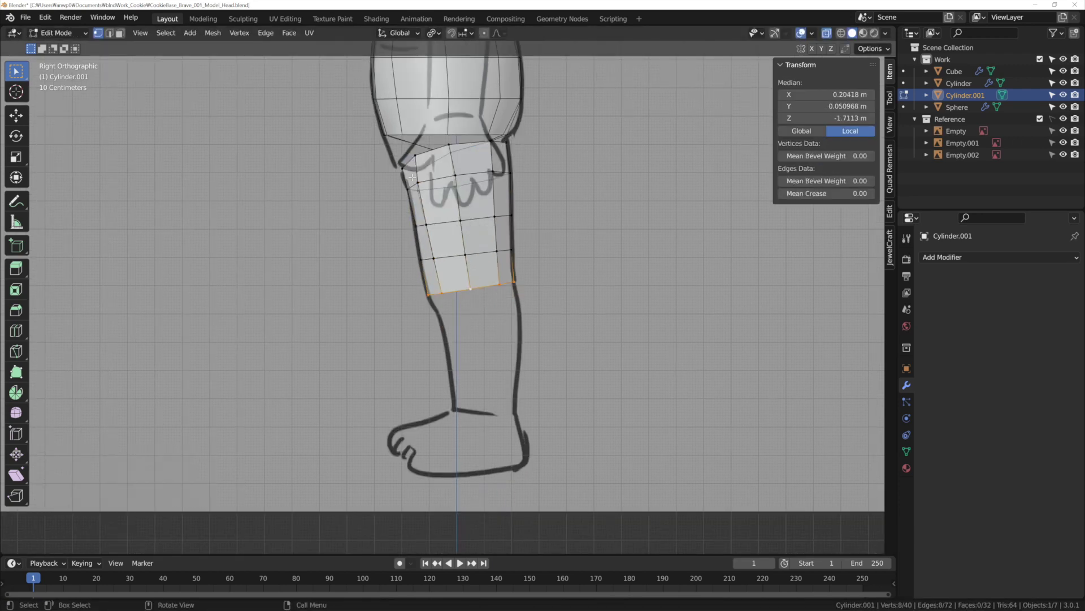
Step: Move the vertices at the top of the thigh vertically to fit the sketch
key("KP_1")
left_click(498, 172)
key("g")
key("z")
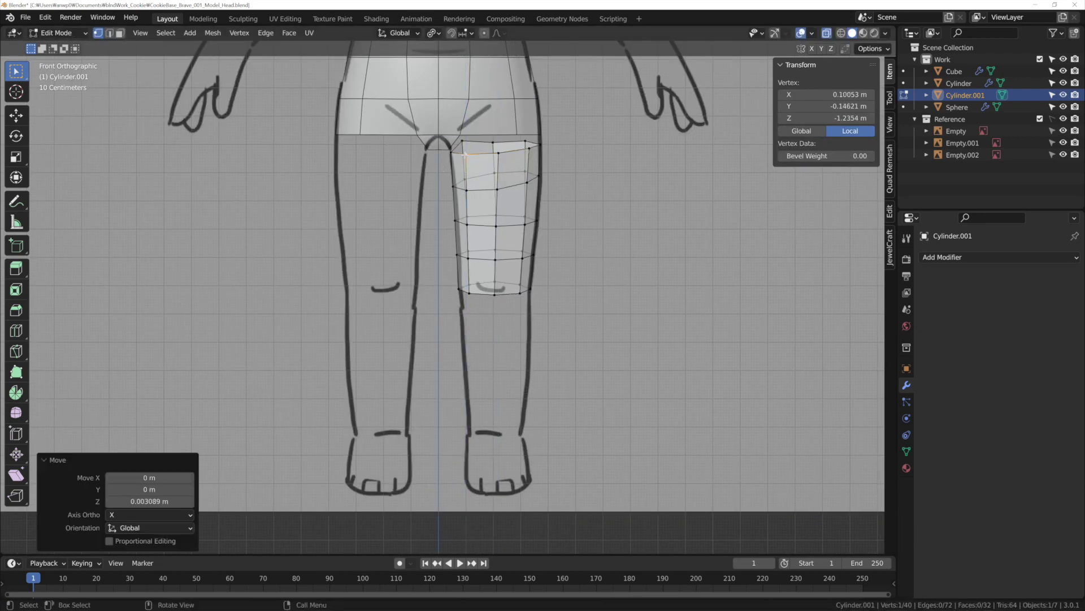
left_click(466, 147)
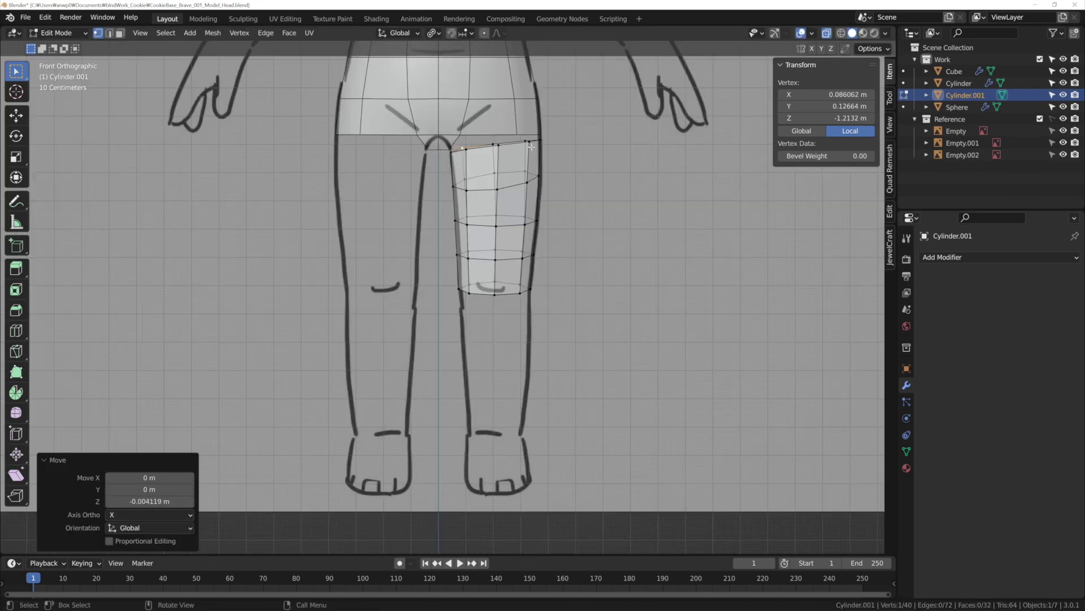
key("g")
key("z")
left_click(551, 146)
scroll(508, 215, "down", 1)
Step: Narrow the leg's bottom ring along X and shift the new loop further down the leg
left_click(508, 320, "alt")
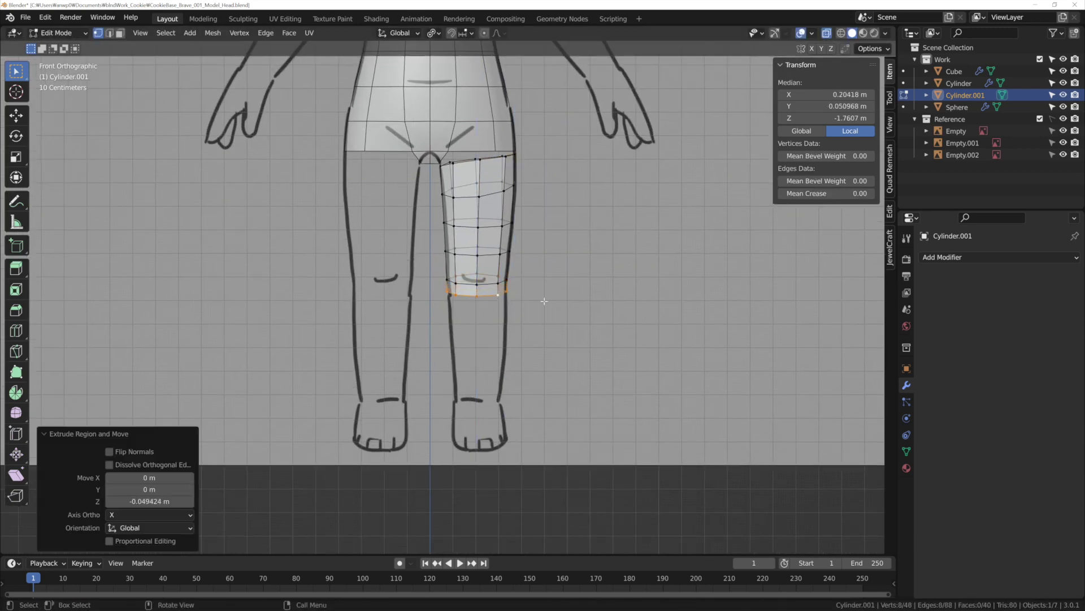
key("KP_3")
key("s")
key("x")
left_click(505, 288)
key("g")
key("Escape")
key("g")
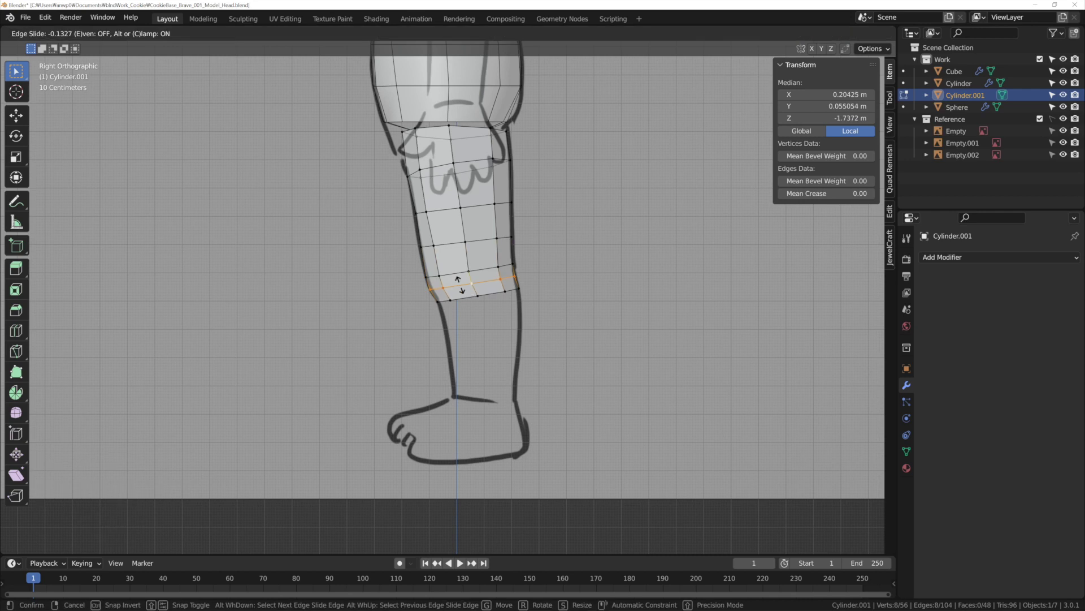
left_click(463, 275)
Step: Move the leg's bottom ring down to the ankle
key("g")
left_click(562, 316)
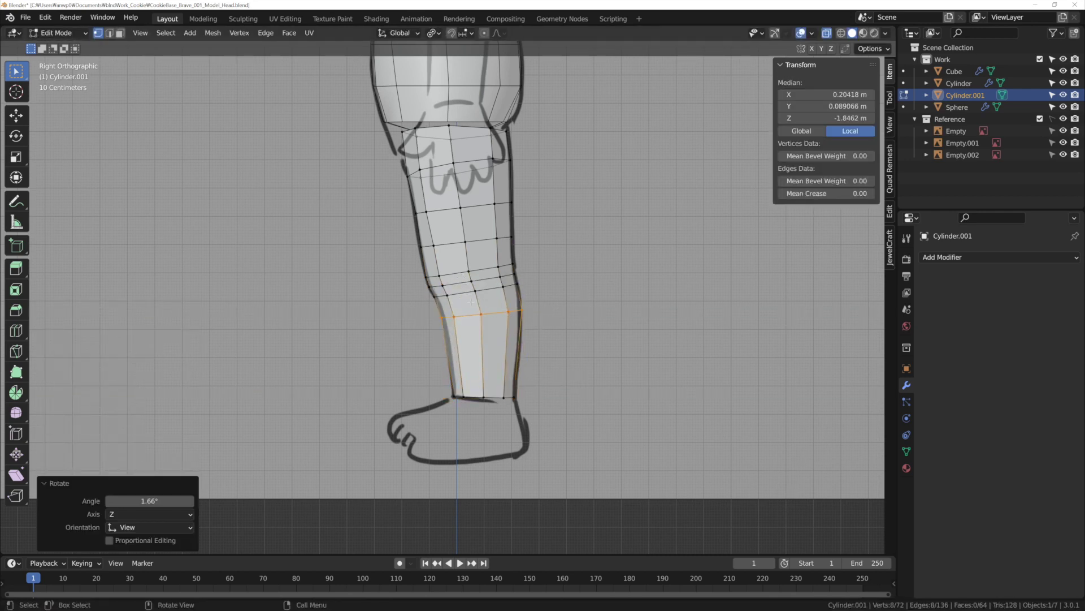
key("KP_1")
left_click(553, 380, "alt")
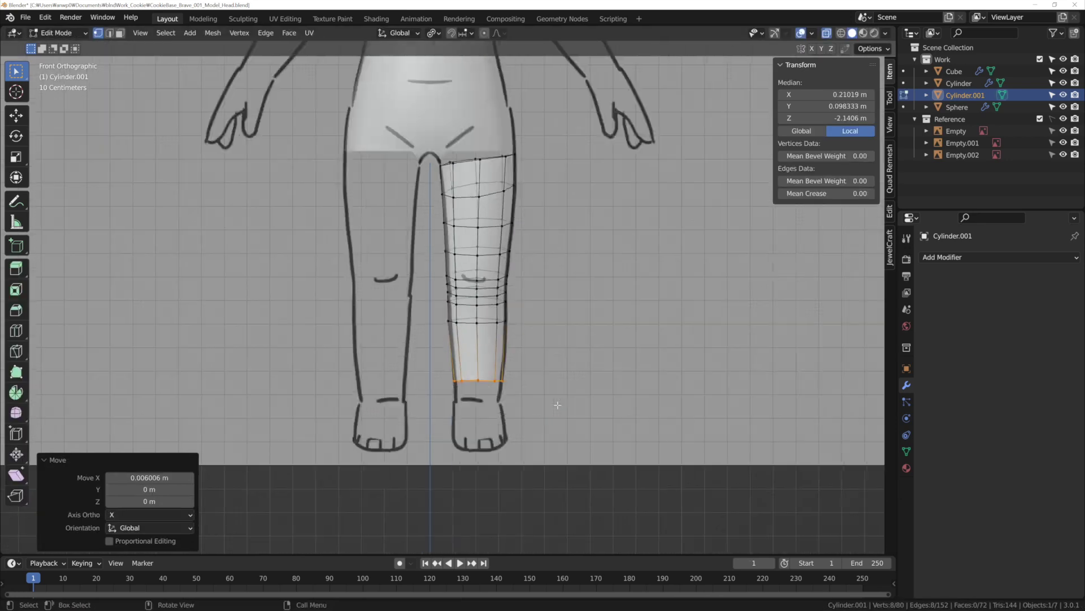
Step: Raise a torso hip vertex to meet the top of the leg
left_click(474, 303)
scroll(474, 306, "up", 1)
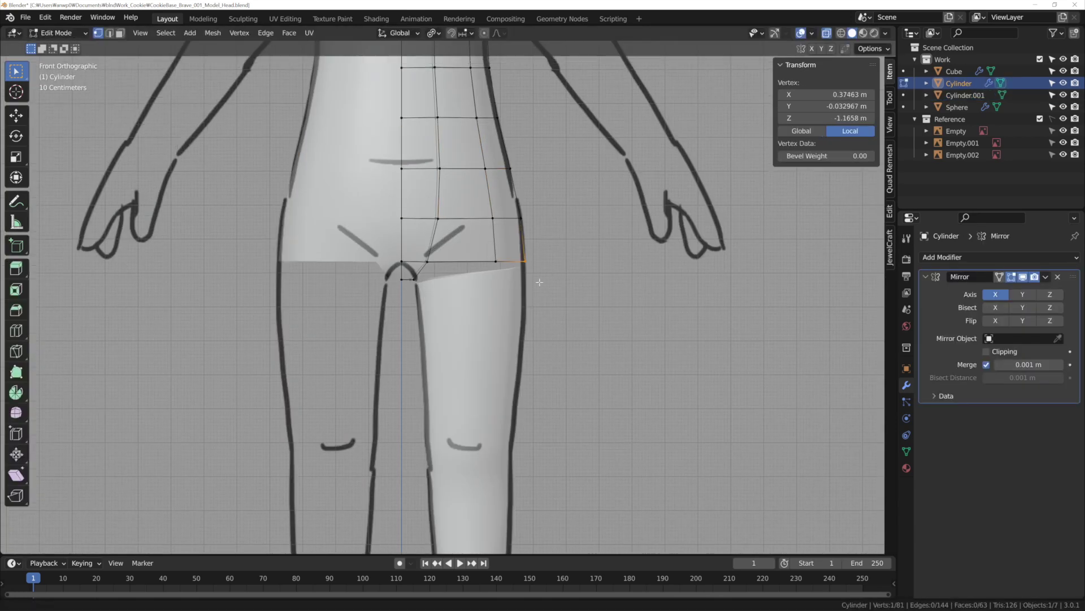
middle_click_drag(539, 282, 541, 336, "shift")
key("g")
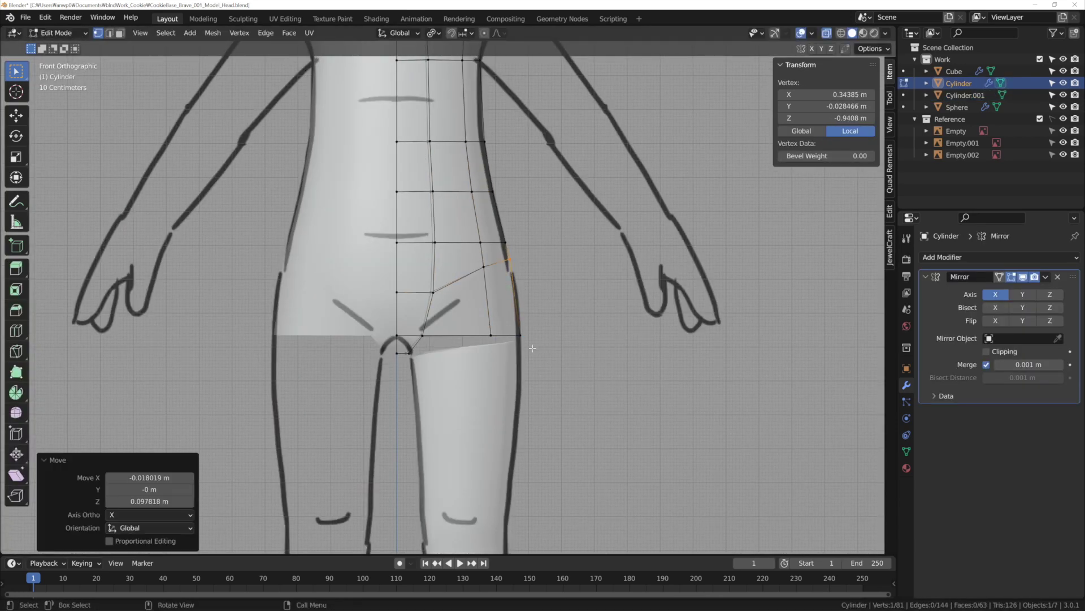
left_click(470, 301)
key("KP_3")
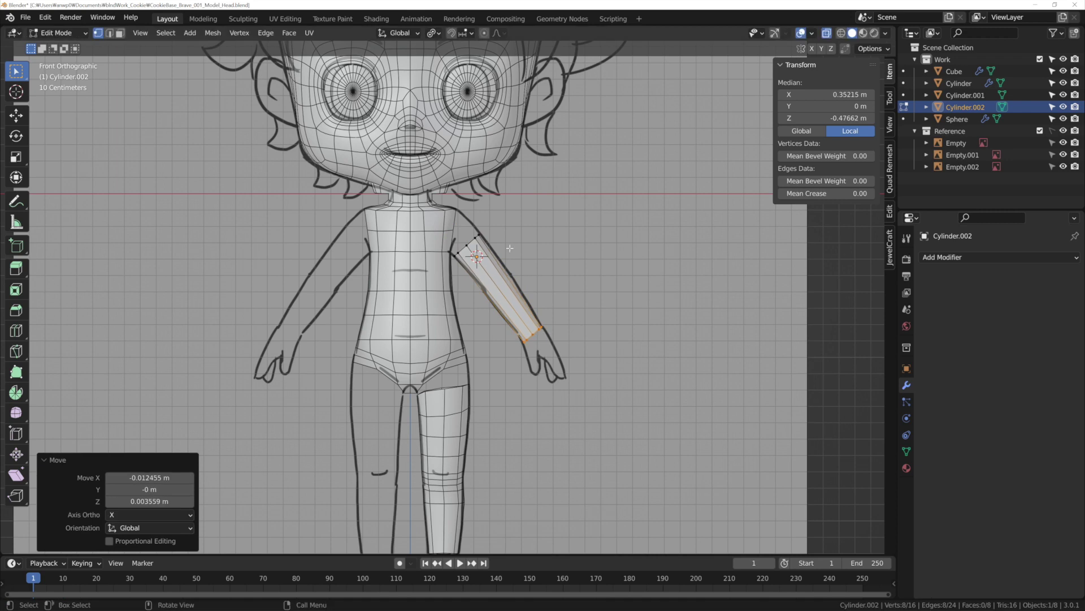
Step: Move and scale the arm cylinder's end with soft falloff to follow the arm sketch
left_click(520, 277)
key("KP_3")
key("g")
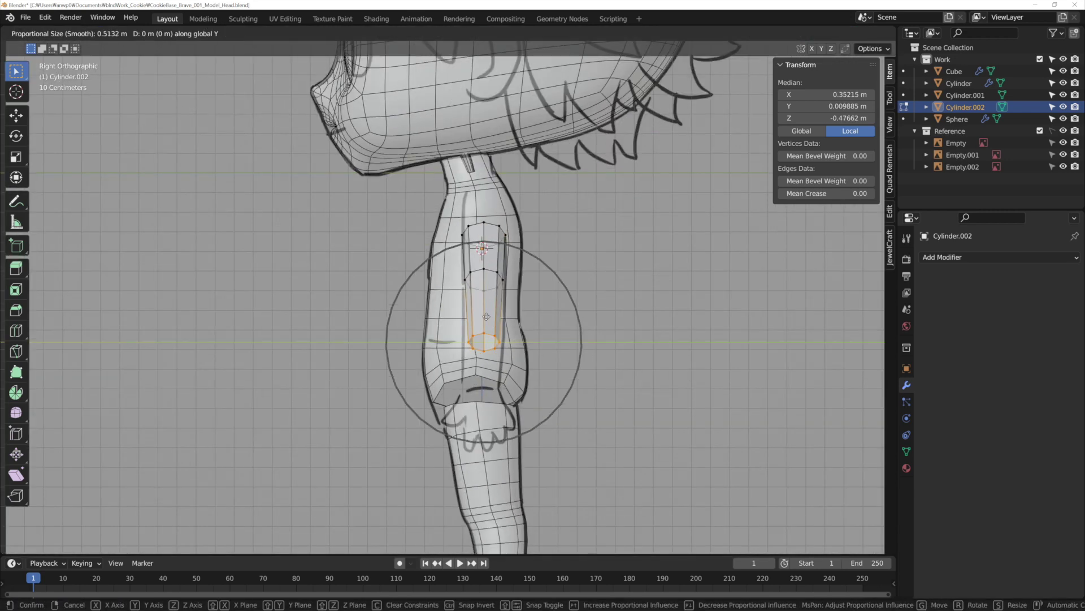
left_click(492, 316)
middle_click_drag(492, 316, 599, 367)
key("KP_1")
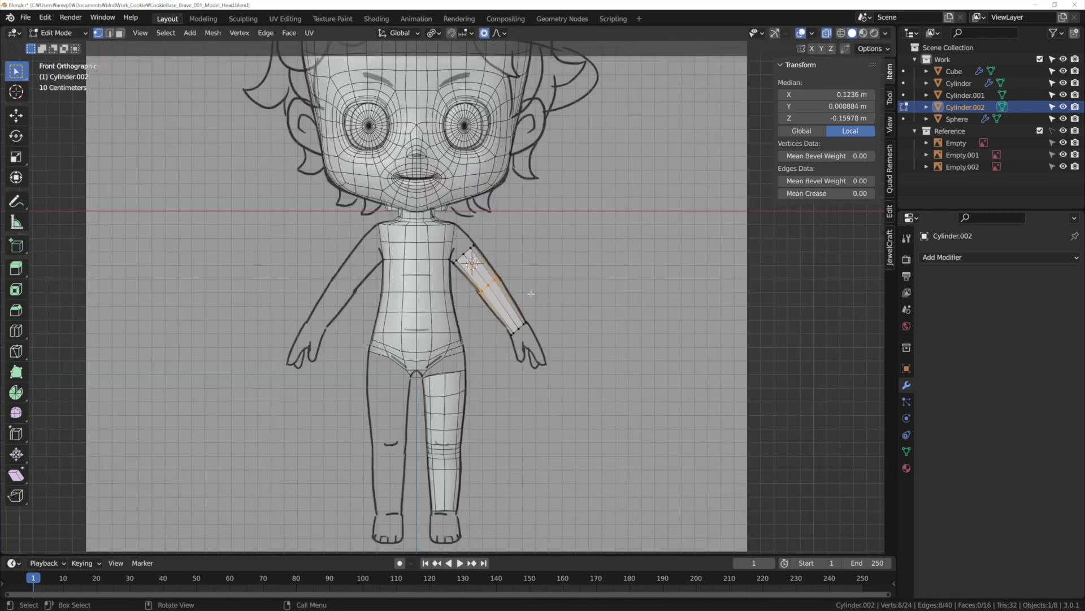
key("s")
left_click(507, 197)
Step: Add a loop cut along the arm and size the wrist loop to the sketch
key("ctrl+r")
left_click(520, 271)
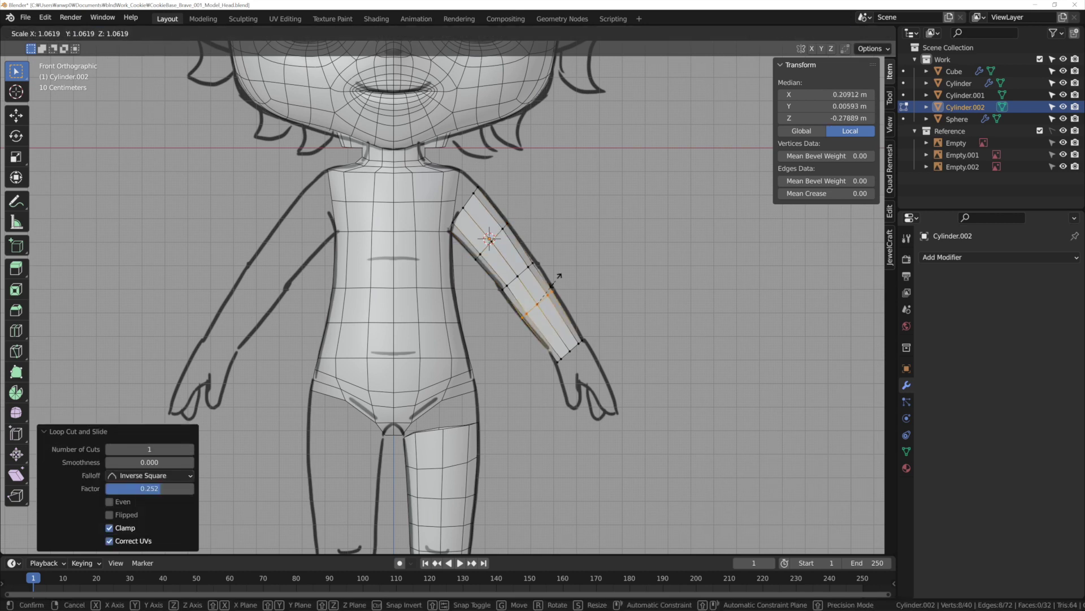
key("s")
left_click(515, 343)
key("KP_3")
key("KP_1")
mouse_move(536, 425)
middle_mouse_down("shift")
mouse_move(536, 334)
mouse_move(509, 317)
middle_mouse_up("shift")
left_click(549, 338)
Step: Bevel the mid-arm loop into a two-segment elbow
key("KP_3")
key("ctrl+b")
left_click(571, 304)
key("KP_1")
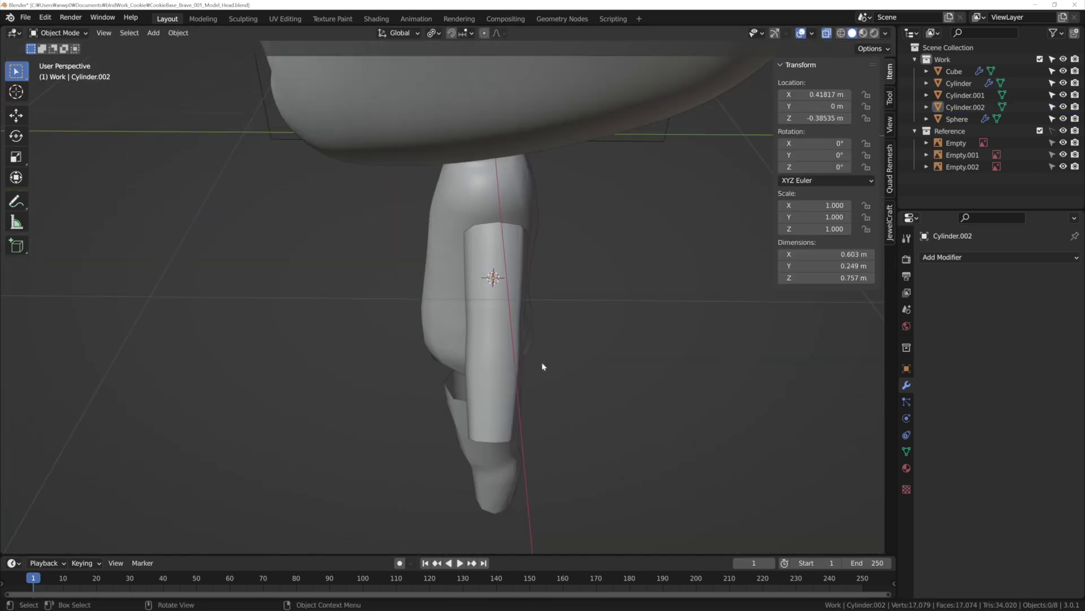
Step: Return to Object Mode and add the torso to the body-piece selection
key("Tab")
key("KP_1")
key("Tab")
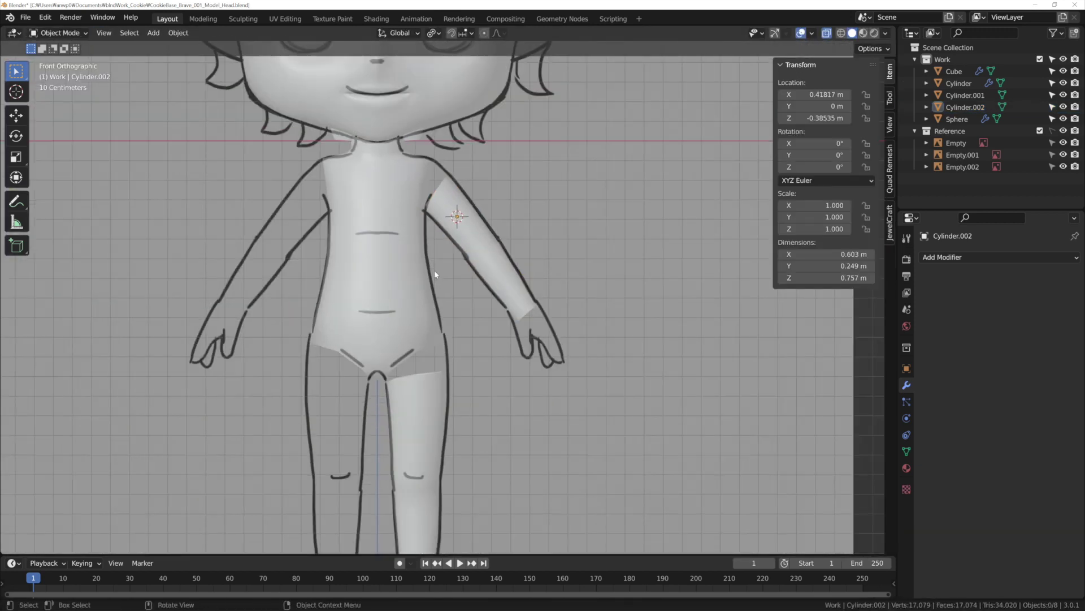
left_click(365, 277, "shift")
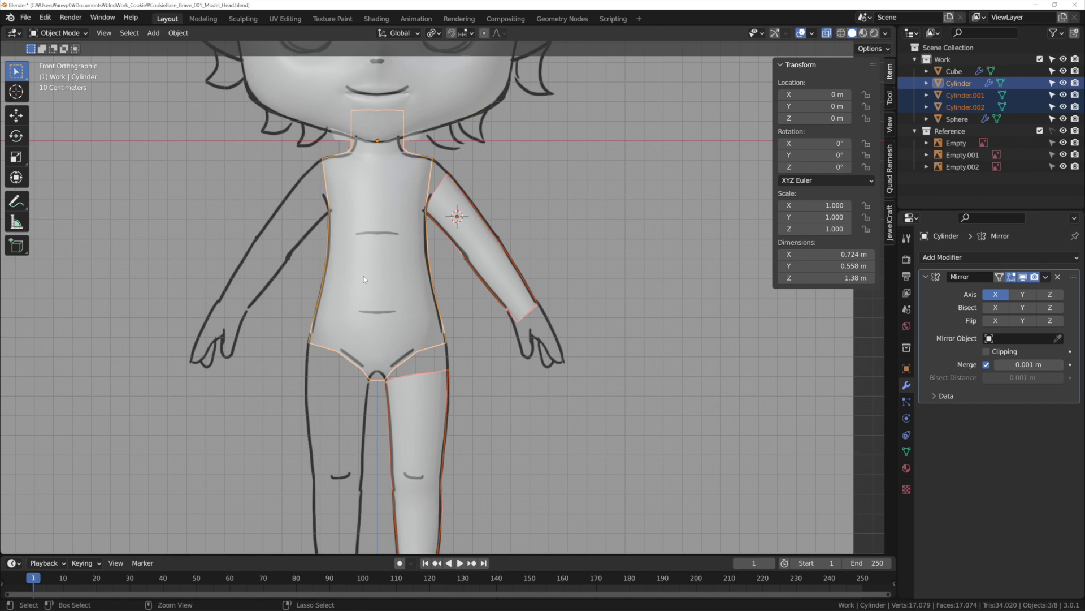
Step: Join the leg and arm into the torso mesh and dissolve a redundant edge loop
key("ctrl+j")
key("Tab")
mouse_move(428, 257)
middle_mouse_down()
mouse_move(589, 277)
mouse_move(610, 260)
mouse_move(530, 218)
mouse_move(495, 228)
mouse_move(460, 273)
mouse_move(465, 254)
mouse_move(340, 250)
mouse_move(354, 273)
middle_mouse_up()
scroll(339, 251, "down", 4)
middle_click_drag(349, 338, 435, 284)
left_click(436, 284, "alt")
key("x")
left_click(421, 417)
Step: Reshape the hip vertices from behind using vertical, soft-falloff moves
mouse_move(430, 288)
middle_mouse_down()
mouse_move(567, 315)
mouse_move(521, 338)
mouse_move(485, 273)
mouse_move(605, 303)
mouse_move(613, 273)
mouse_move(560, 293)
middle_mouse_up()
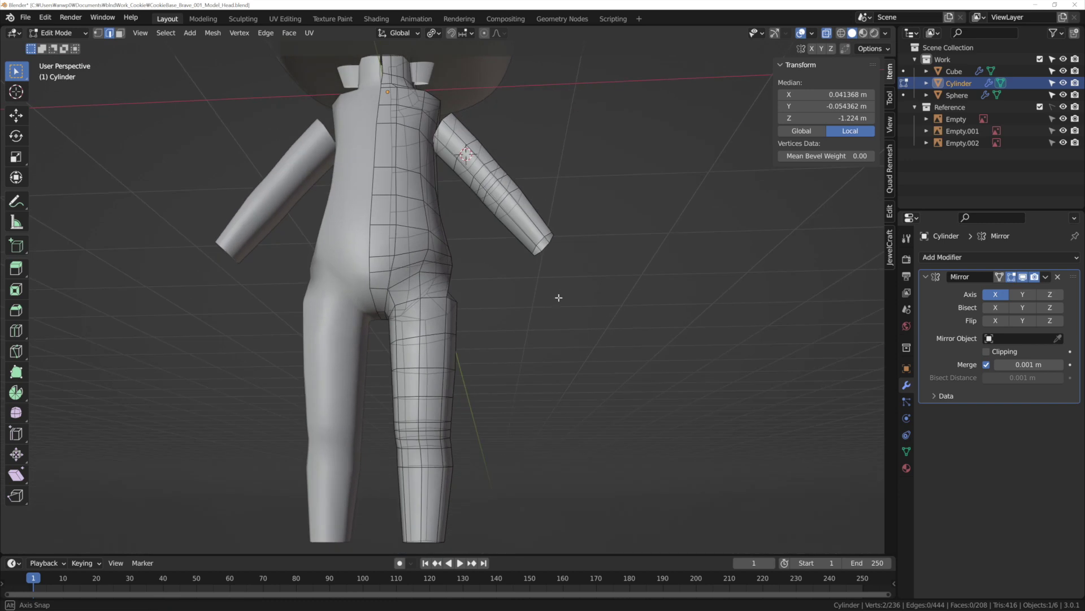
key("g")
left_click(370, 397)
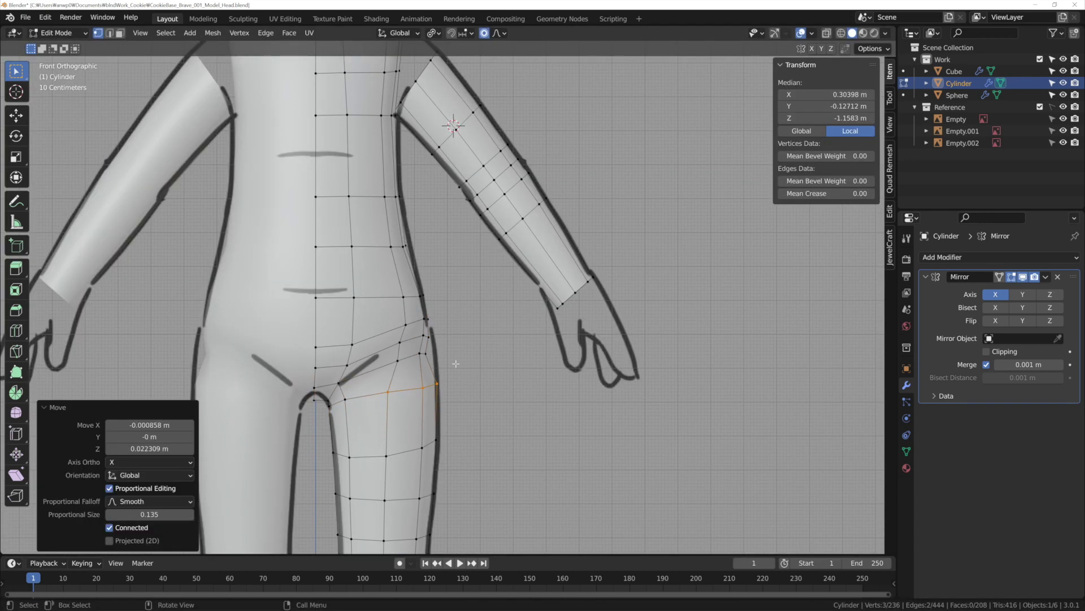
left_click(425, 319)
key("g")
key("z")
left_click(432, 311)
left_click(400, 325)
key("g")
scroll(406, 326, "up", 5)
left_click(407, 240)
Step: Fit the crotch vertex to the sketch outline and make a small hip vertex adjustment
middle_click_drag(396, 294, 396, 237, "shift")
left_click(323, 343)
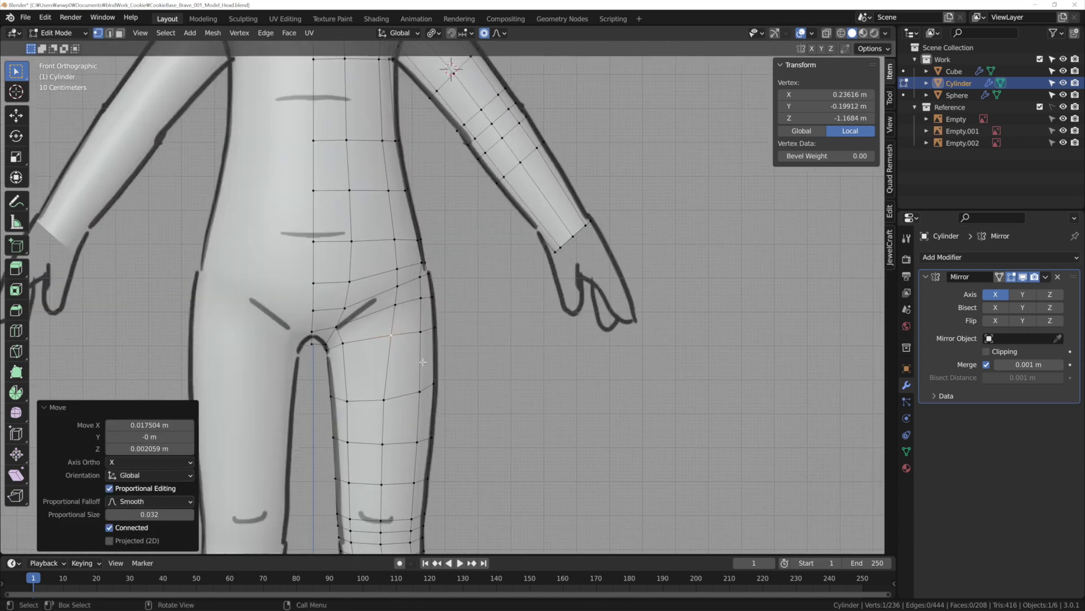
key("g")
left_click_drag(398, 270, 414, 284)
left_click(317, 261)
left_click(399, 271)
key("g")
left_click(382, 381)
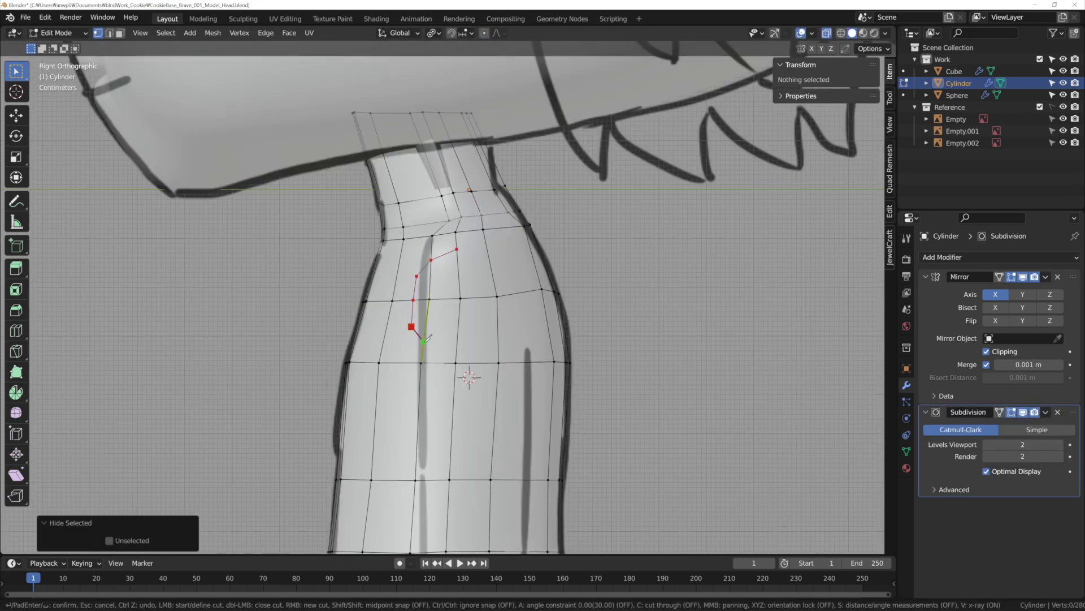
Step: Knife-cut a new edge line up the side of the neck
left_click(483, 333)
left_click(485, 297)
left_click(484, 270)
left_click(457, 249)
key("Return")
Step: Pull the neck vertices down to match the side-view outline
mouse_move(433, 259)
middle_mouse_down()
mouse_move(610, 375)
mouse_move(509, 303)
middle_mouse_up()
left_click(453, 276, "alt")
key("alt+a")
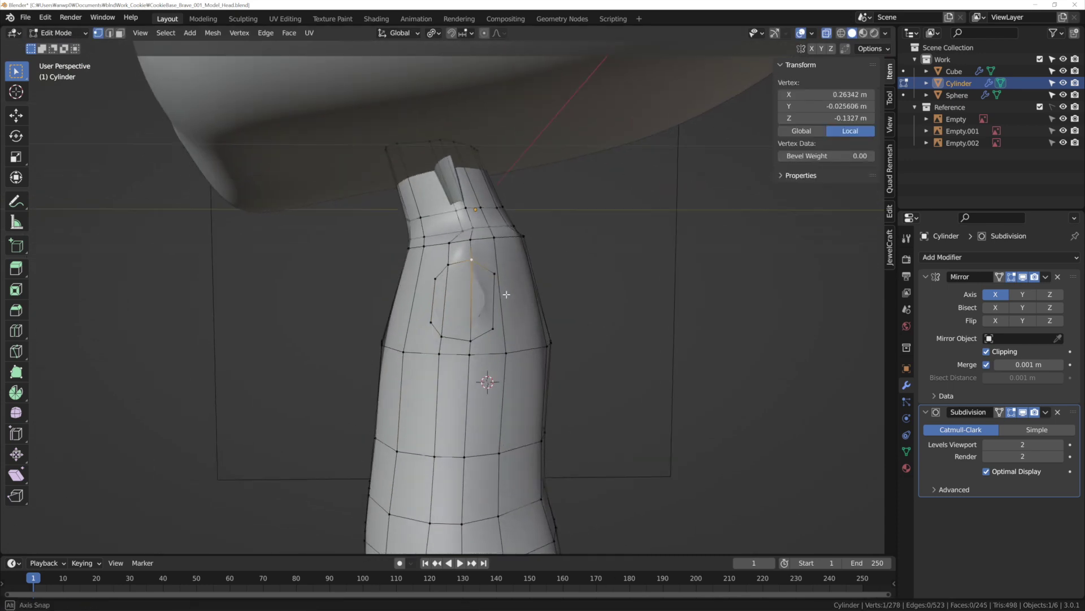
key("KP_3")
left_click_drag(527, 227, 535, 247)
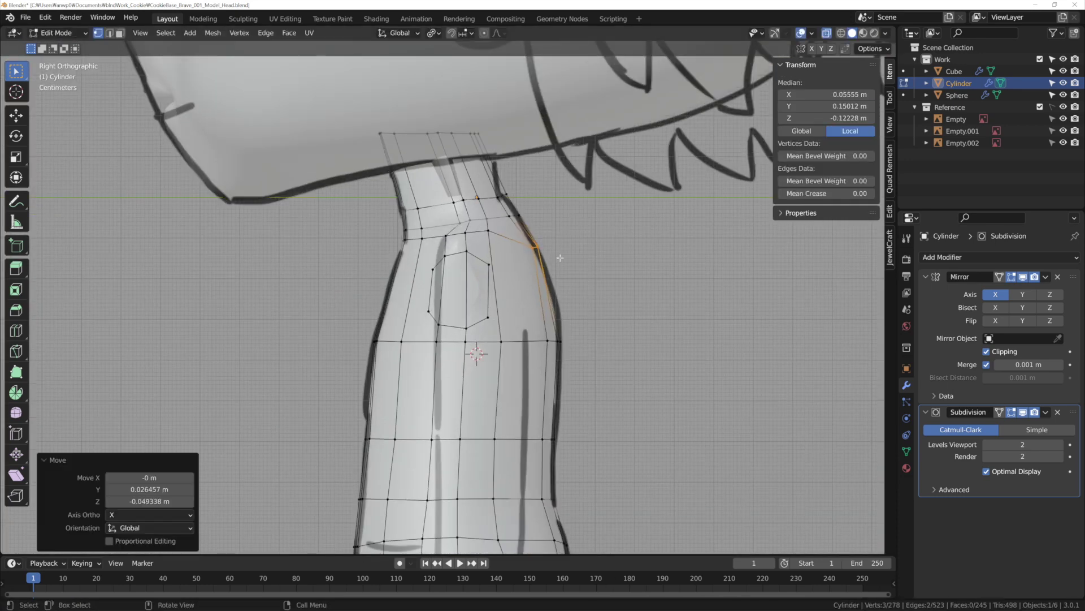
left_click(489, 229, "shift")
key("g")
key("g")
Step: Nudge a side neck vertex into place and refine the neck edges
middle_click_drag(489, 229, 465, 201)
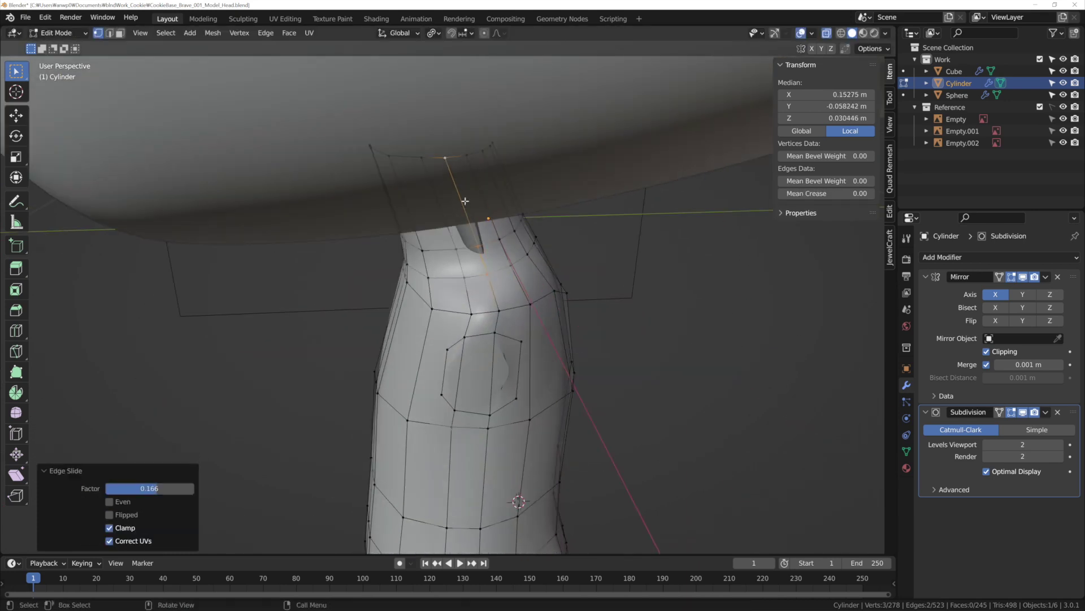
key("KP_3")
left_click(406, 212)
key("g")
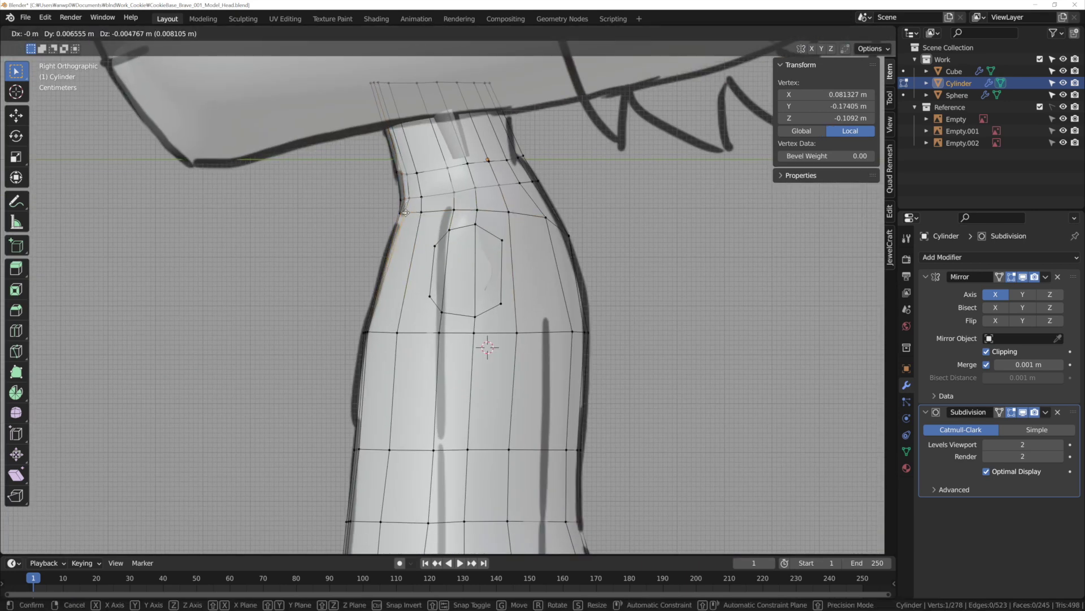
left_click(400, 214)
key("k")
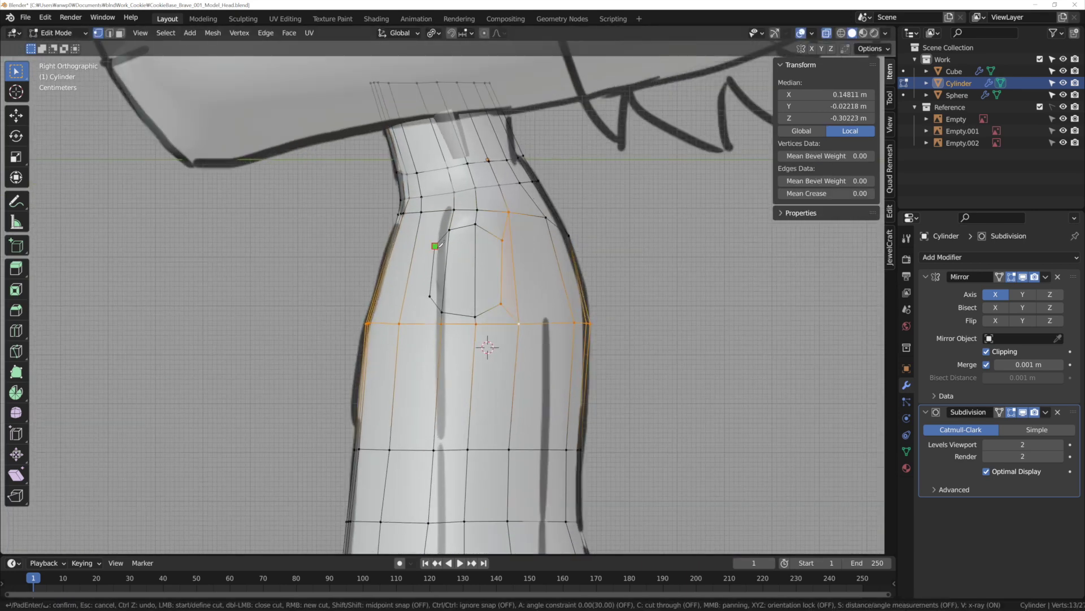
left_click(483, 248)
mouse_move(484, 249)
middle_mouse_down()
mouse_move(485, 338)
mouse_move(559, 294)
mouse_move(392, 324)
middle_mouse_up()
Step: Move the shoulder vertices vertically and front-to-back to fit the reference
key("g")
key("z")
left_click(526, 316)
key("g")
key("y")
left_click(567, 289)
Step: Recalculate the body's normals outside and check them with the Face Orientation overlay
key("a")
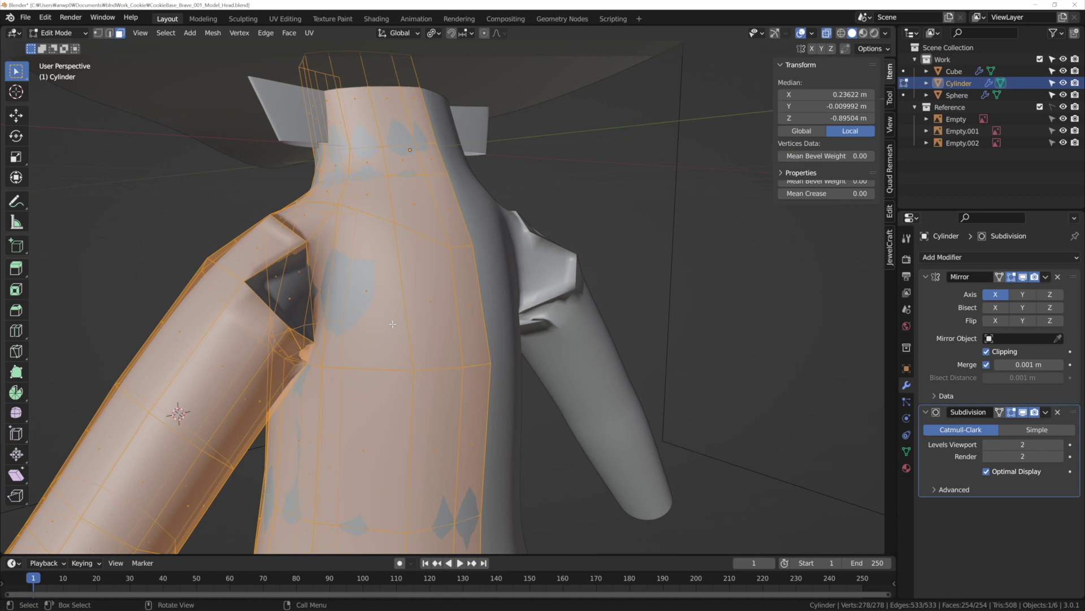
key("alt+n")
left_click(391, 335)
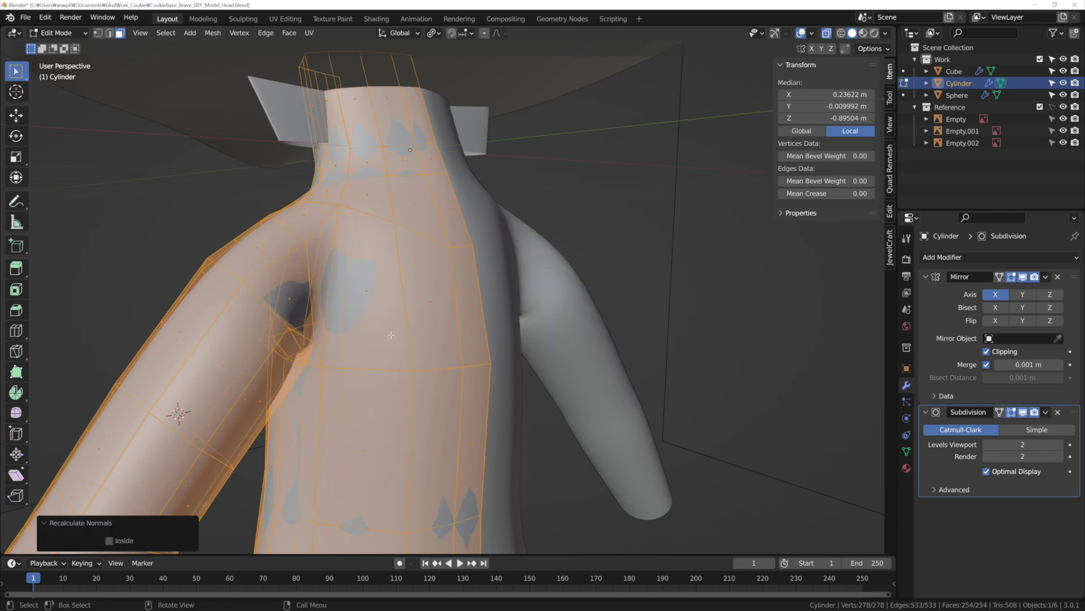
left_click(813, 33)
left_click(740, 214)
left_click(812, 33)
left_click(741, 214)
Step: Switch to vertex selection and enable proportional editing around the shoulder
key("1")
key("alt+a")
mouse_move(321, 343)
middle_mouse_down()
mouse_move(590, 286)
mouse_move(571, 396)
mouse_move(622, 396)
mouse_move(600, 409)
middle_mouse_up()
key("o")
key("g")
key("y")
Step: Add an edge loop around the shoulder and shift its vertices along X and Z
key("ctrl+r")
left_click(590, 285)
left_click(570, 396)
key("g")
key("x")
key("g")
key("z")
left_click(601, 409)
key("KP_1")
key("alt+q")
Step: Scale the chin vertices narrower along X, down to 0.597
key("s")
key("x")
left_click(501, 304)
scroll(546, 341, "up", 7)
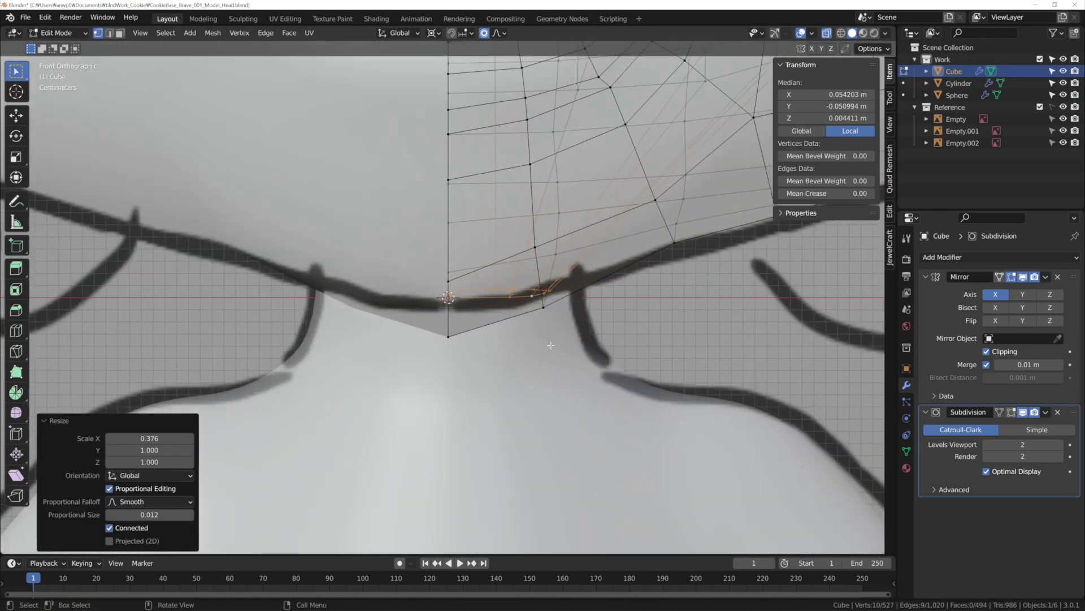
scroll(564, 345, "down", 1)
key("s")
key("x")
left_click(527, 307)
Step: Grow the selection around the mouth corner and narrow the jaw
scroll(526, 307, "down", 2)
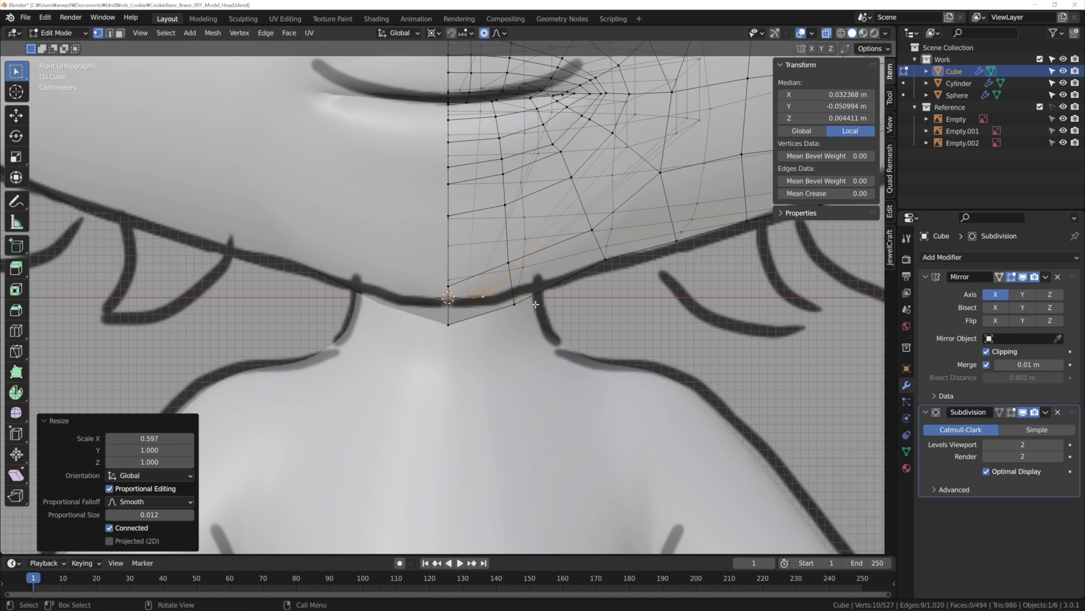
scroll(527, 307, "down", 3)
mouse_move(509, 317)
middle_mouse_down()
mouse_move(375, 324)
mouse_move(535, 334)
middle_mouse_up()
scroll(375, 325, "down", 3)
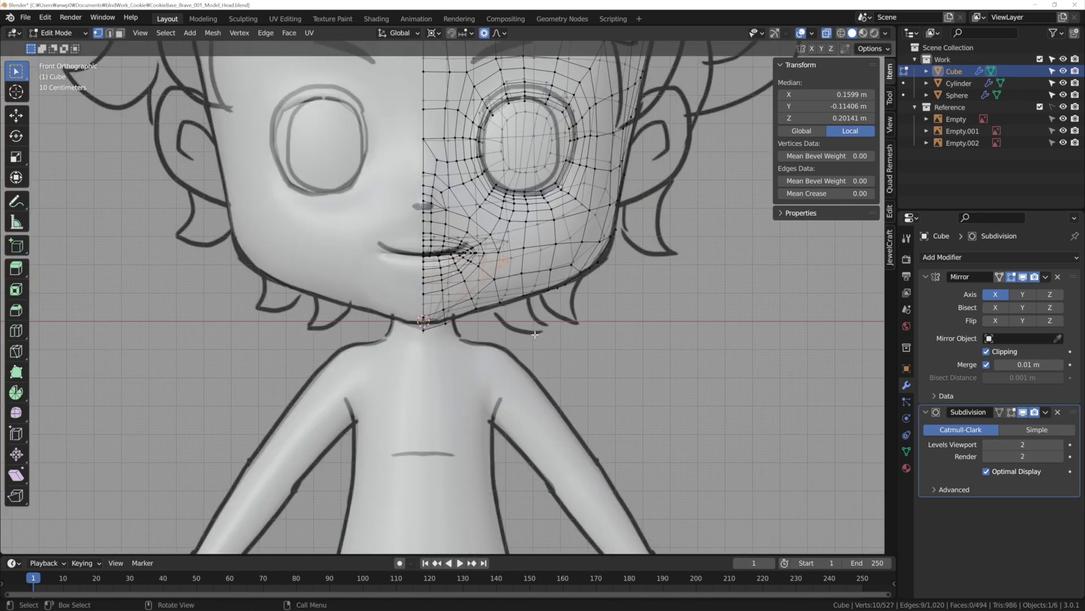
scroll(513, 274, "up", 1)
key("ctrl+KP_Add")
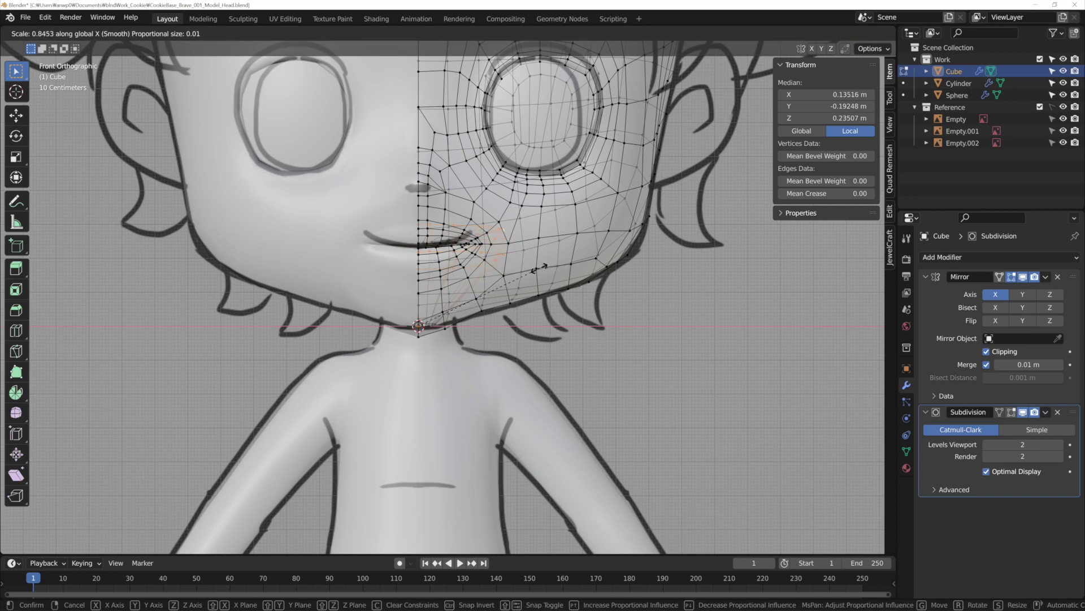
left_click(526, 270)
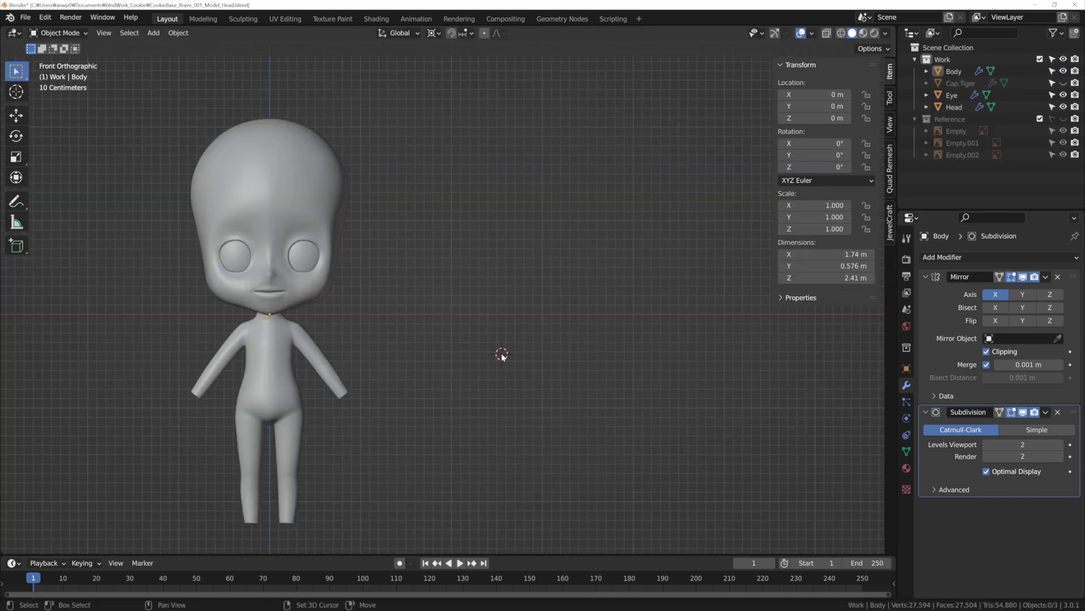
key("shift+a")
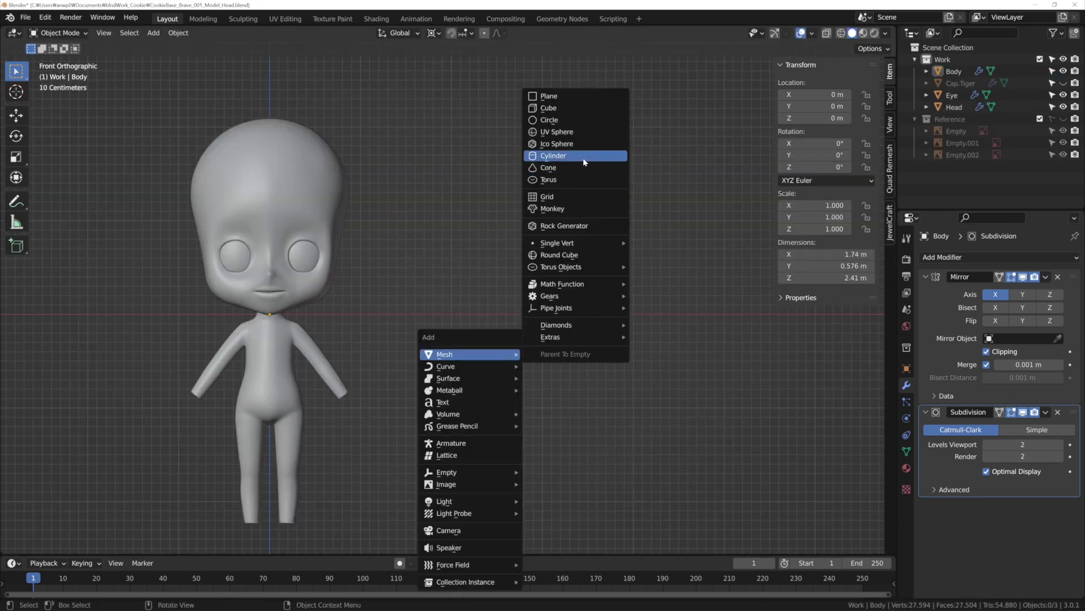
Step: Add a six-sided cylinder with no cap fill
left_click(582, 156)
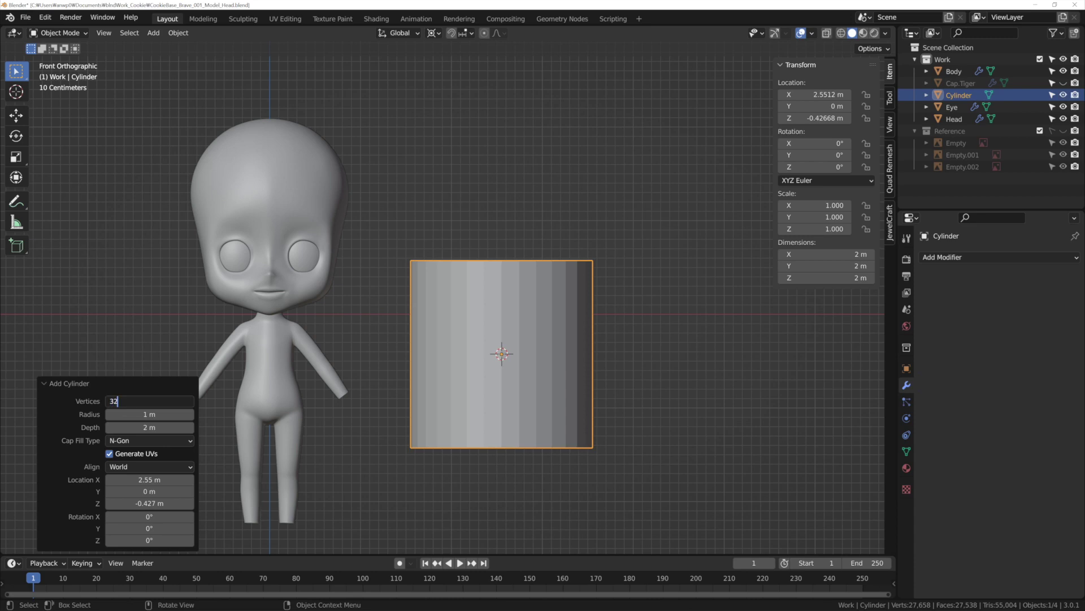
type("6")
key("Return")
middle_click_drag(506, 307, 133, 455)
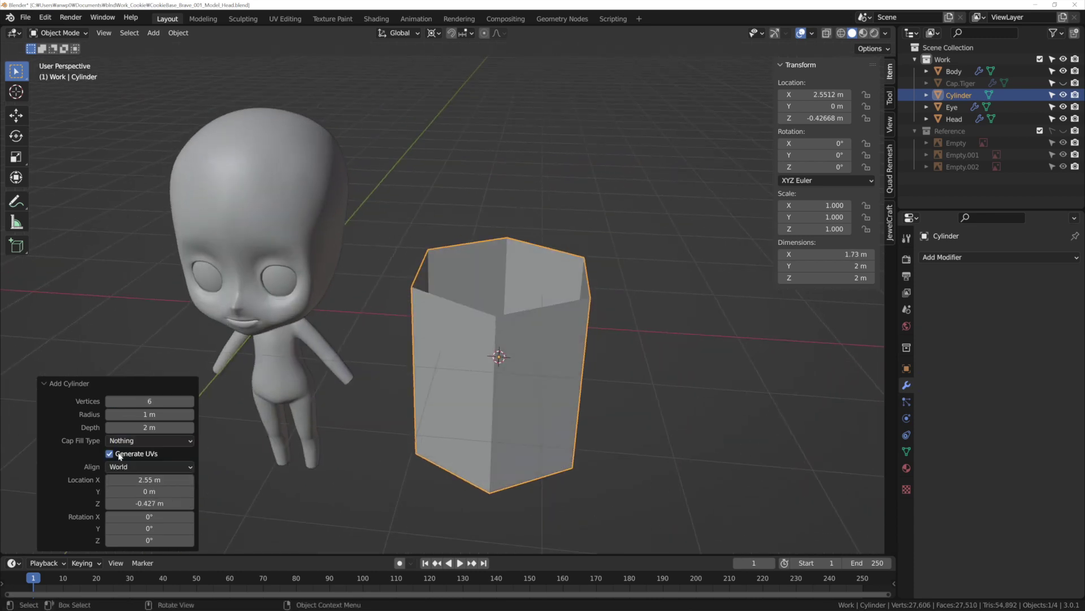
middle_click_drag(541, 383, 555, 310)
key("KP_1")
Step: Rotate the cylinder 90° on Y and shrink it to finger size beside the hand
key("r")
key("y")
key("9")
key("0")
key("Return")
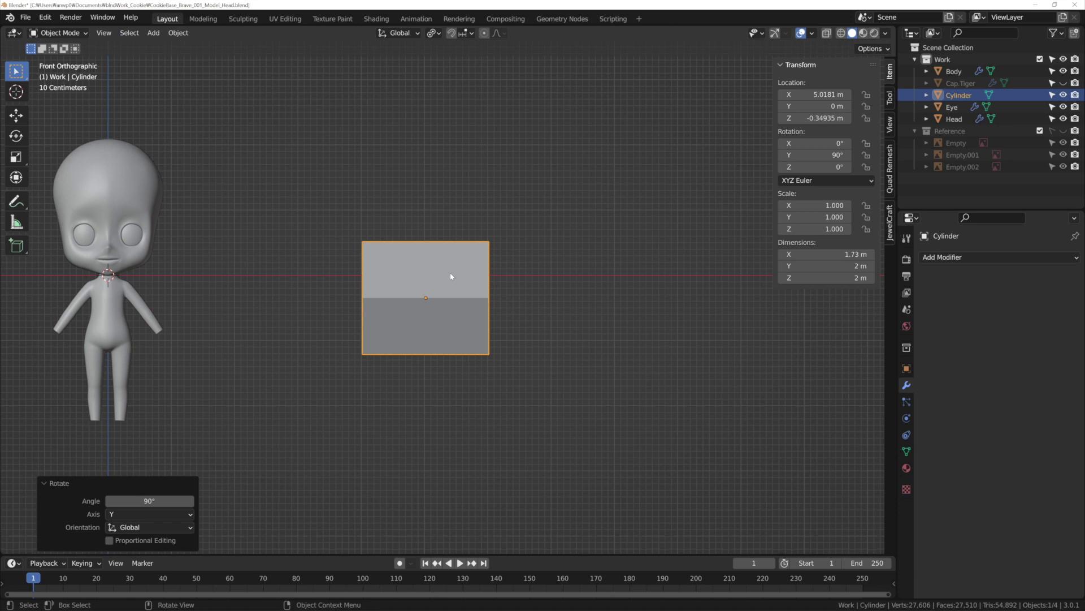
key("s")
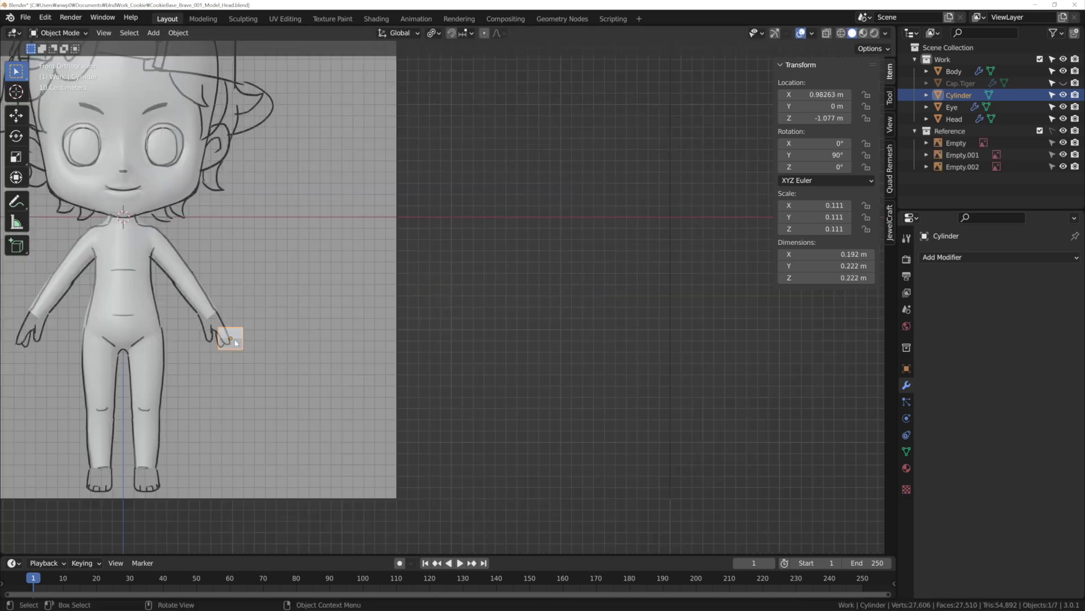
left_click(245, 330)
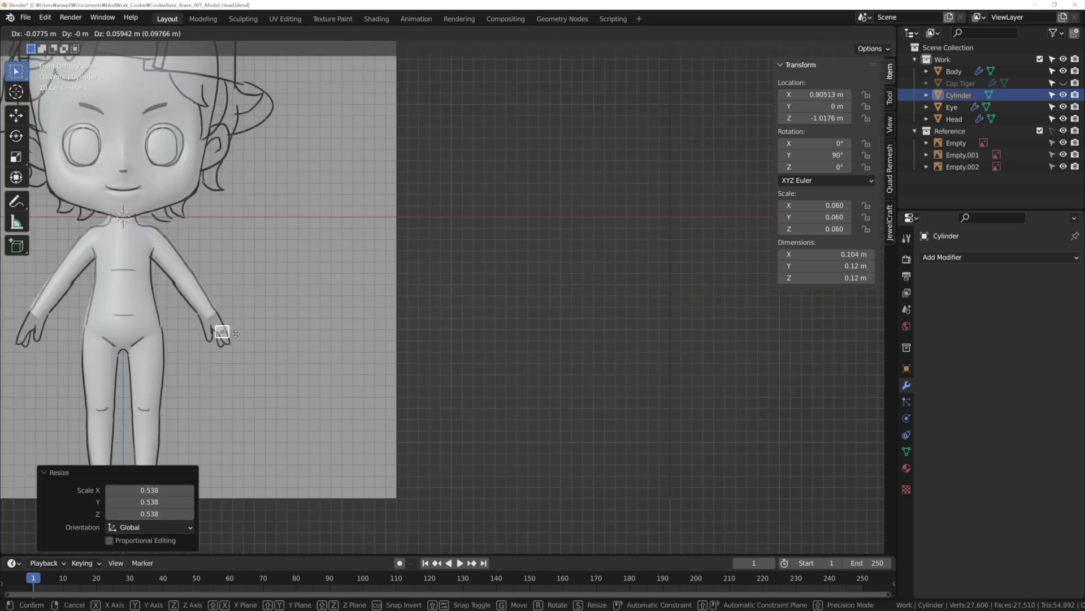
left_click(238, 339)
left_click(252, 318)
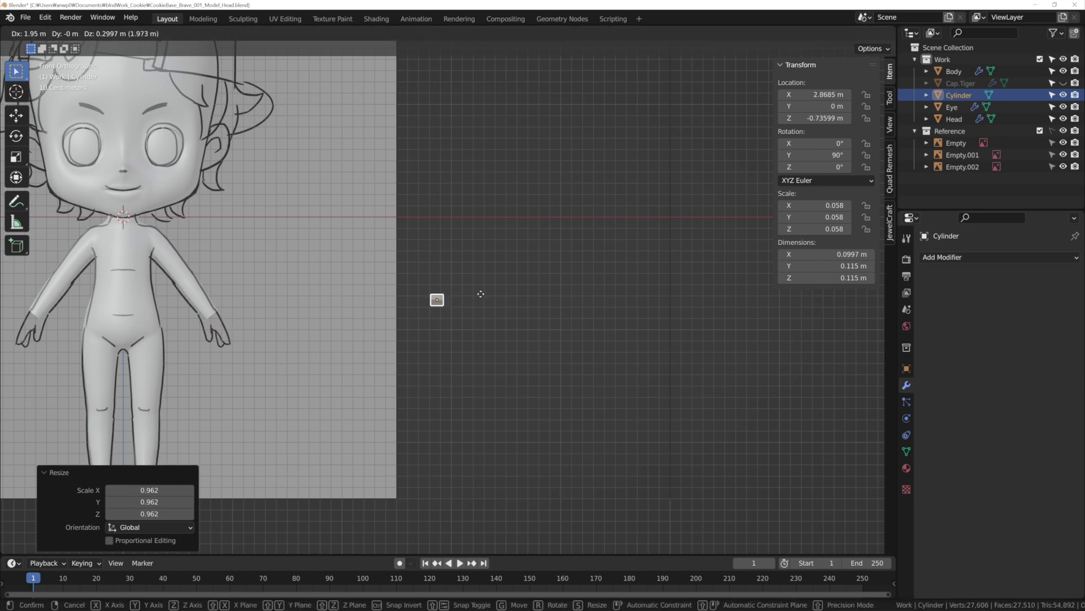
Step: Isolate the cylinder, add a middle edge loop and taper one end
key("Tab")
key("KP_Divide")
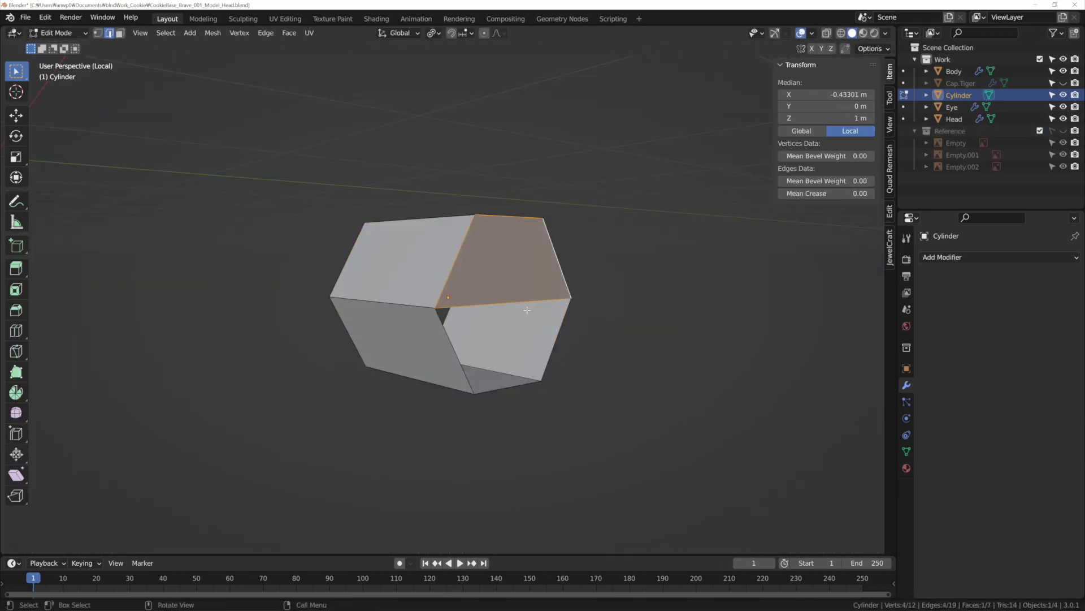
key("ctrl+r")
left_click(527, 310)
middle_click_drag(527, 309, 511, 300)
left_click(510, 312)
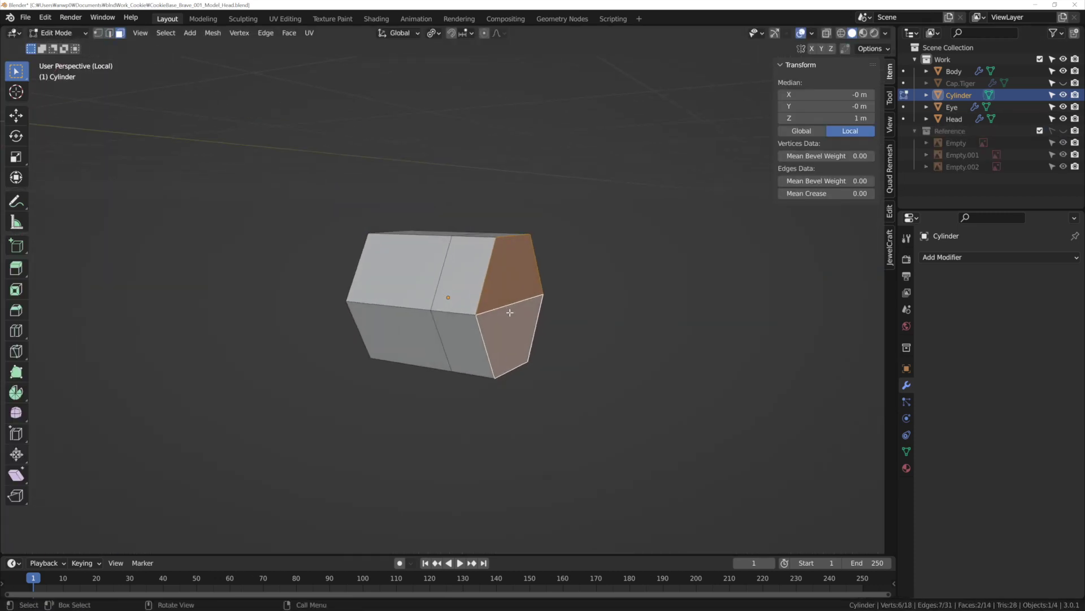
left_click(600, 283)
key("g")
key("KP_1")
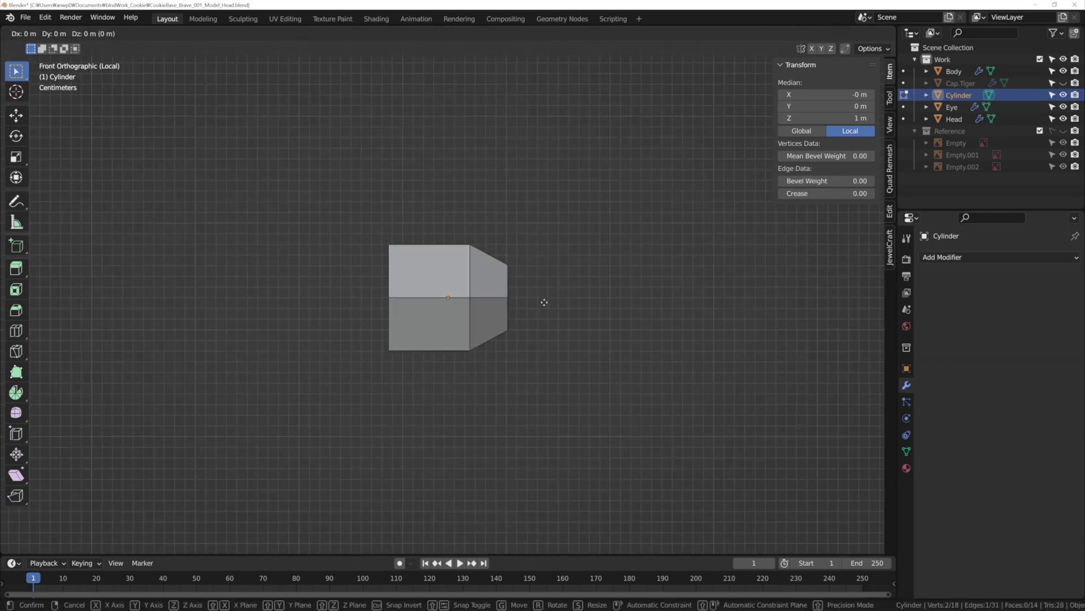
left_click(553, 301)
scroll(553, 301, "up", 1)
key("Tab")
Step: Shade the cylinder smooth and lengthen its flat end along X
right_click(390, 283)
left_click(407, 286)
key("Tab")
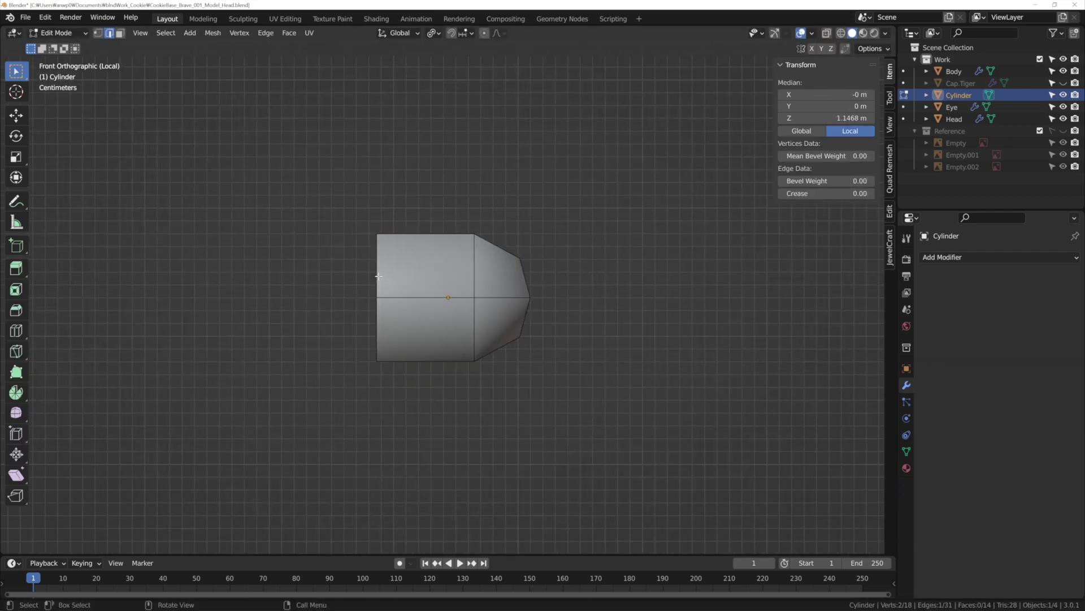
key("g")
key("x")
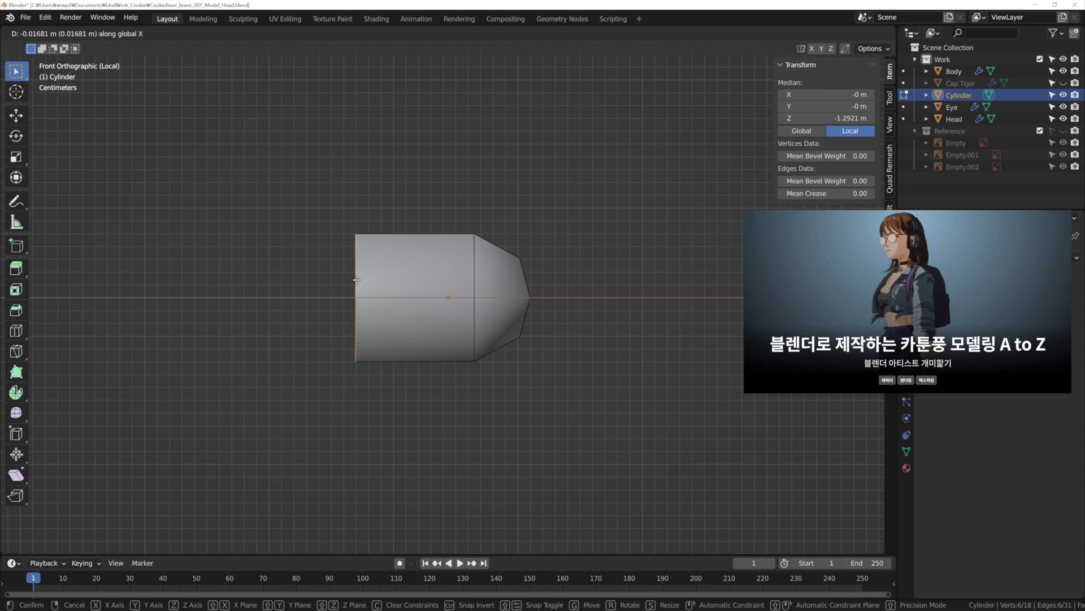
left_click(334, 277)
scroll(333, 278, "down", 5)
scroll(390, 288, "up", 4)
Step: Add another edge loop across the finger and leave Edit Mode
key("ctrl+r")
left_click(394, 288)
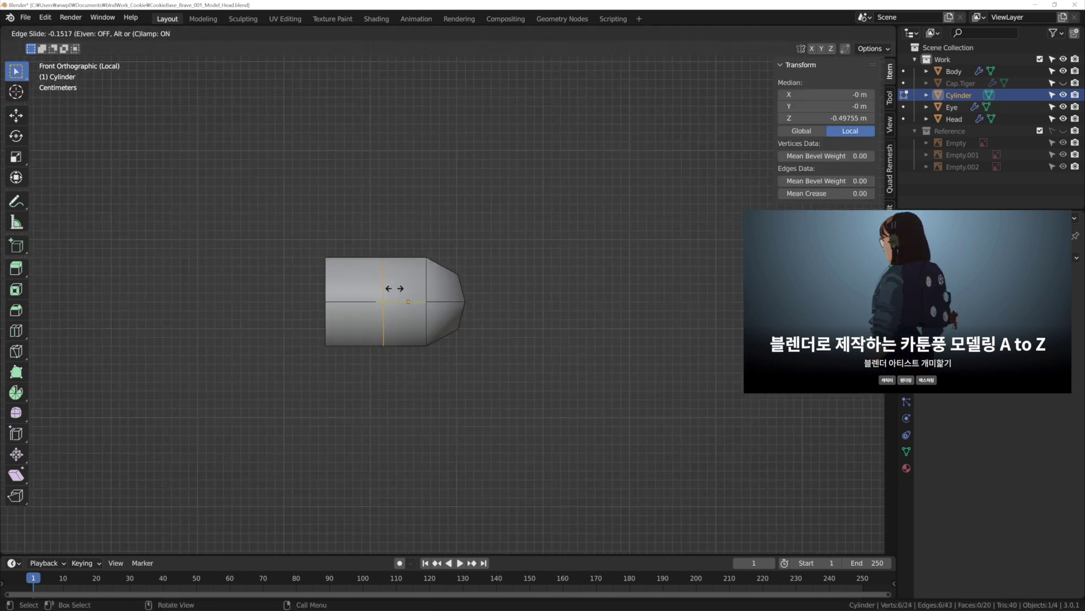
left_click(400, 288)
key("Tab")
middle_click_drag(400, 288, 441, 294)
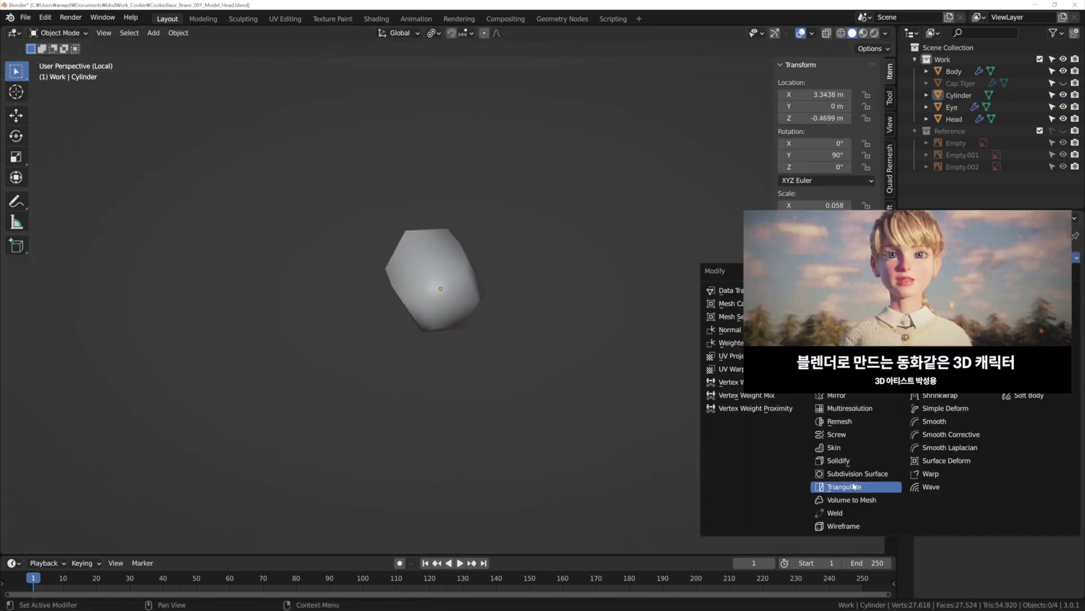
Step: Add the Subdivision modifier and slide the finger's edge loops into shape
left_click(859, 478)
key("KP_1")
key("Tab")
key("g")
key("g")
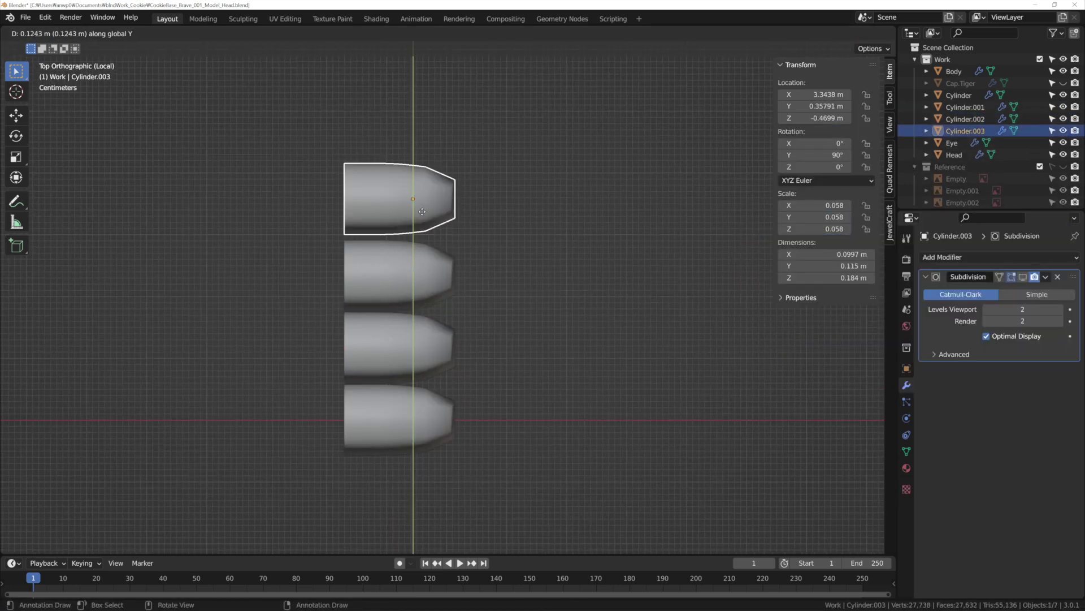
key("g")
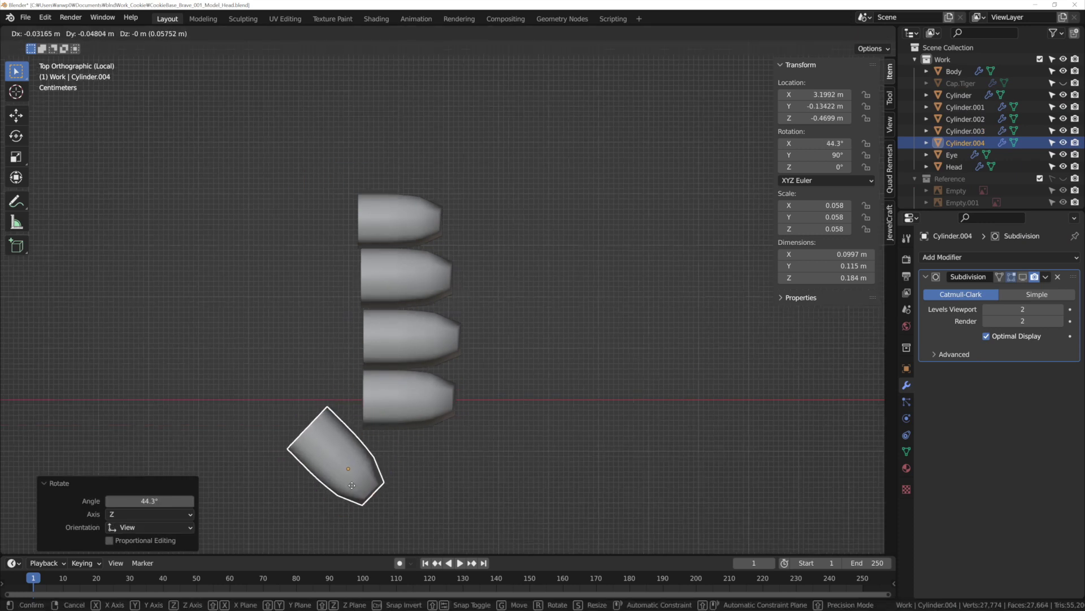
mouse_move(419, 272)
middle_mouse_down()
mouse_move(518, 343)
mouse_move(429, 316)
middle_mouse_up()
Step: Extrude a palm to the left from a new edge loop and flatten its back edge
key("ctrl+r")
left_click(381, 421)
key("KP_7")
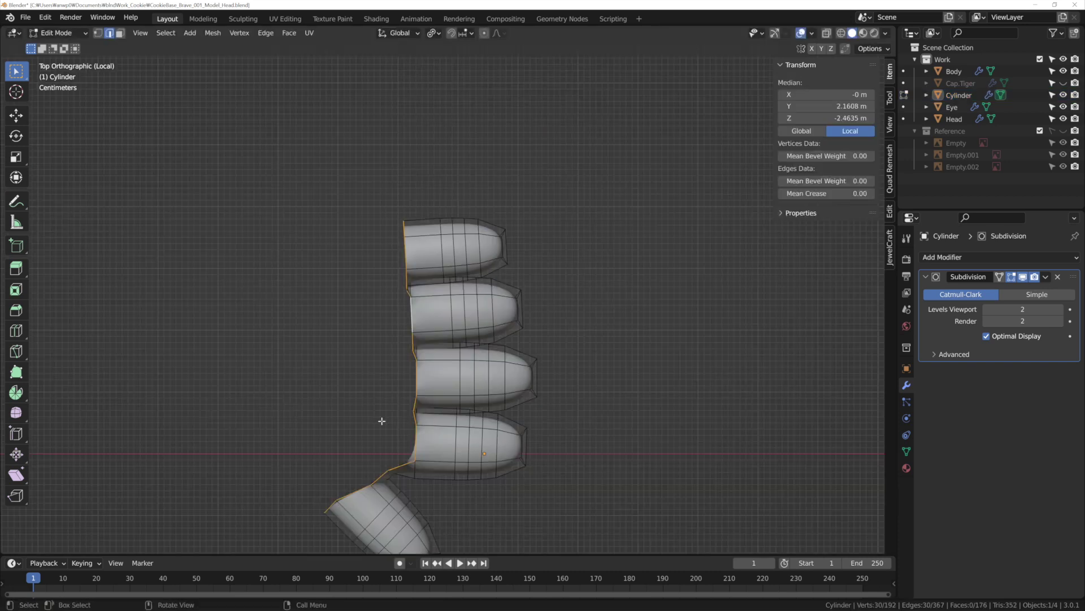
key("e")
key("x")
left_click(278, 390)
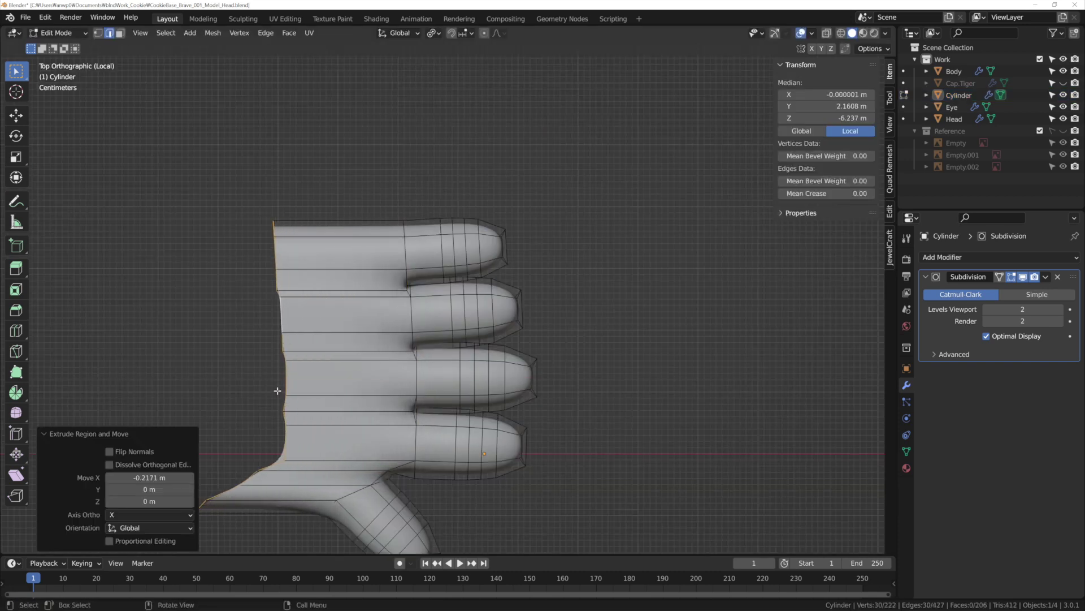
key("s")
key("x")
key("0")
key("Return")
Step: Slim the palm's depth to 0.860 and narrow a loop near the thumb
key("s")
key("y")
mouse_move(285, 377)
middle_mouse_down()
mouse_move(576, 391)
mouse_move(446, 405)
middle_mouse_up()
left_click(550, 402)
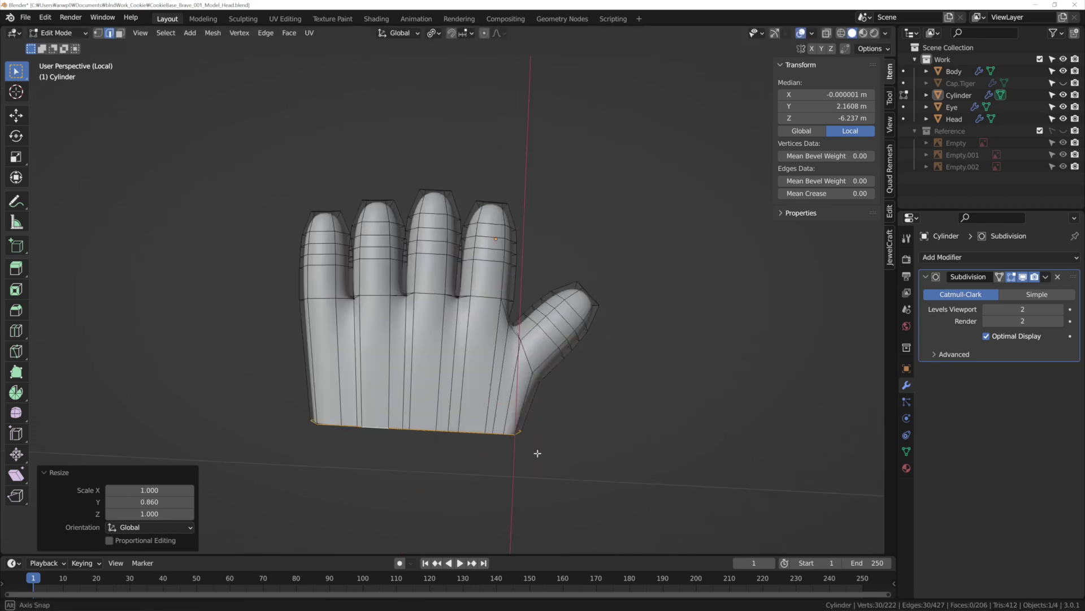
right_click(437, 391)
middle_click_drag(533, 436, 665, 365)
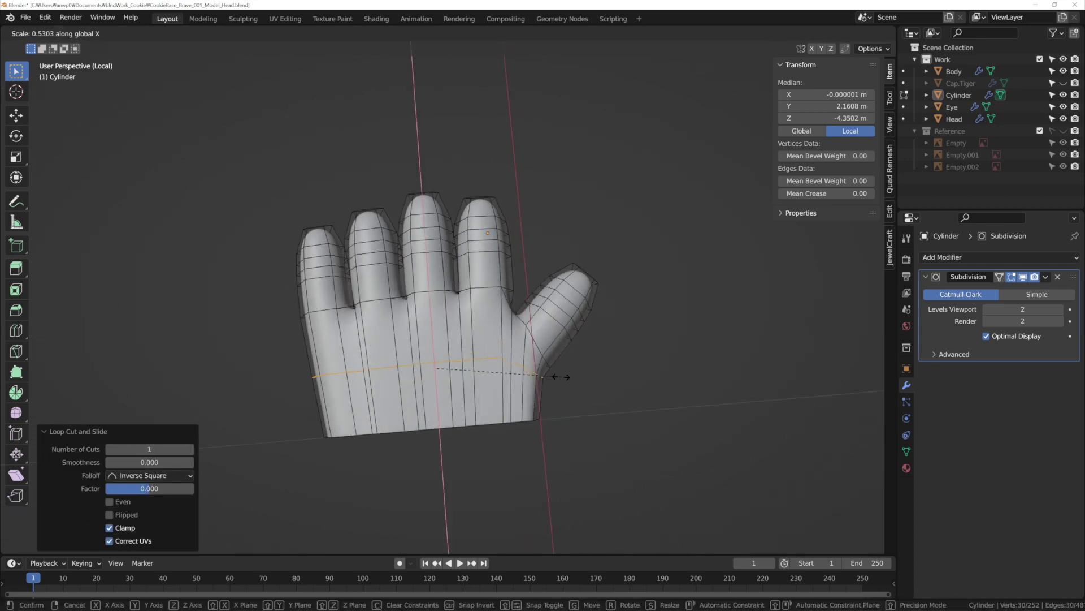
left_click(545, 387)
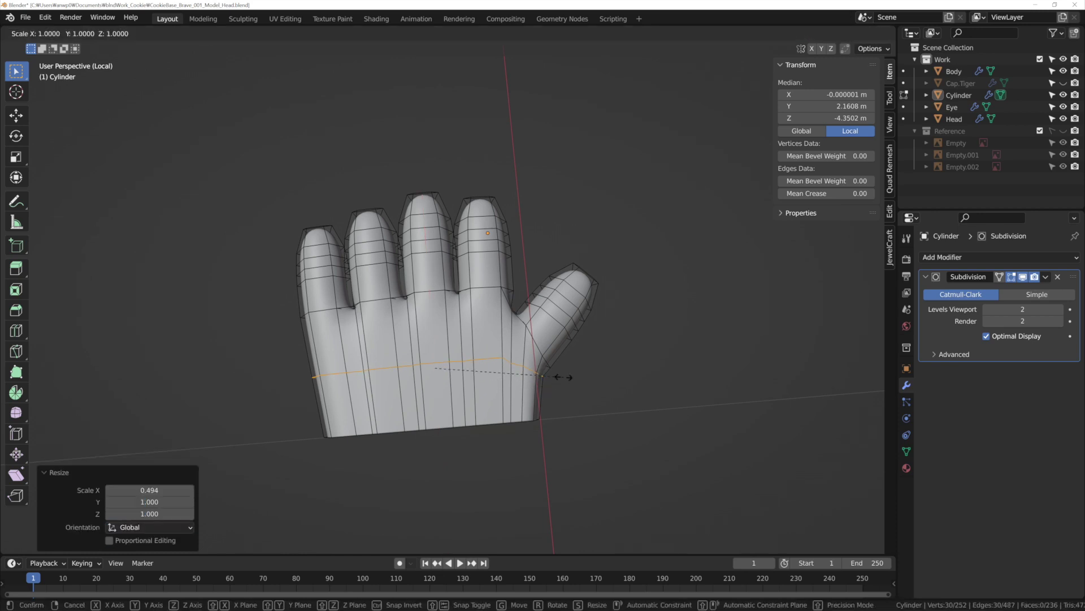
Step: Reposition the thumb tip and thumb base from the top view
key("KP_7")
key("l")
key("r")
left_click(323, 281)
key("g")
key("Escape")
key("ctrl+z")
key("ctrl+z")
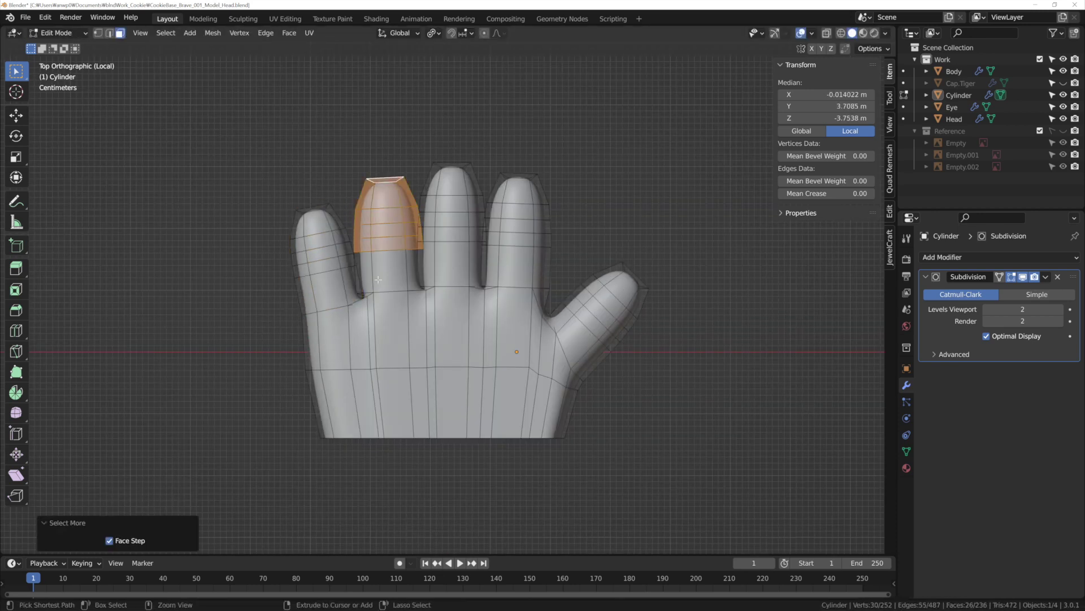
key("ctrl+z")
key("ctrl+z")
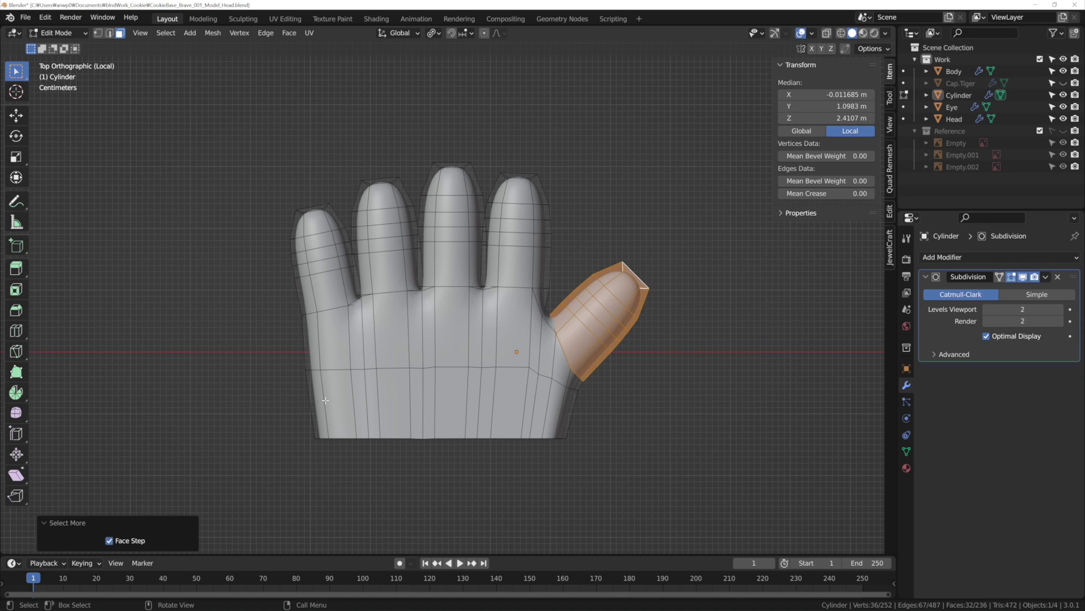
key("g")
left_click(579, 371)
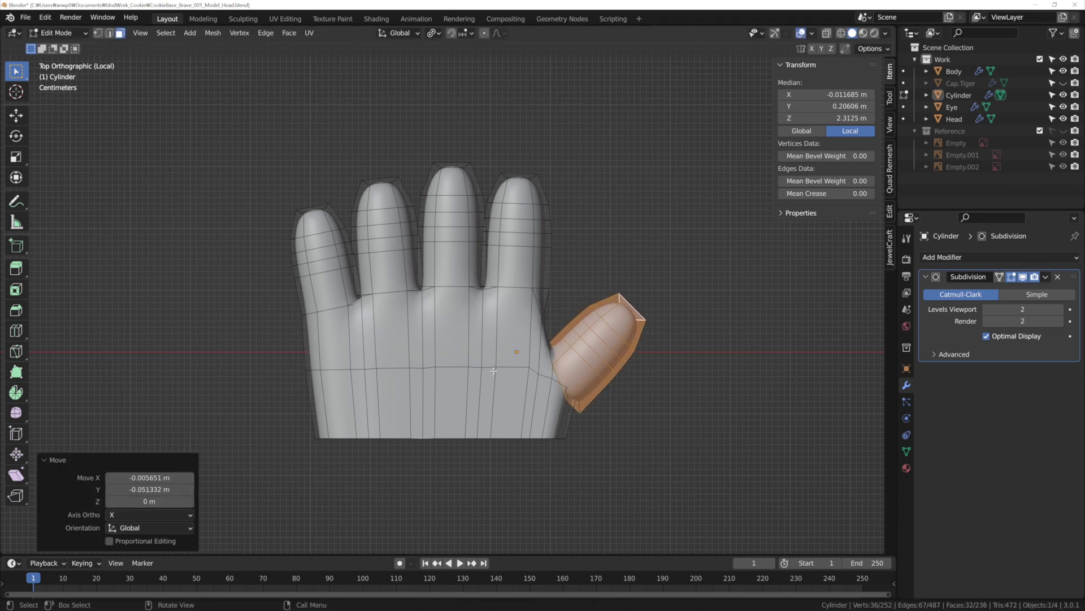
left_click(554, 404, "alt")
key("g")
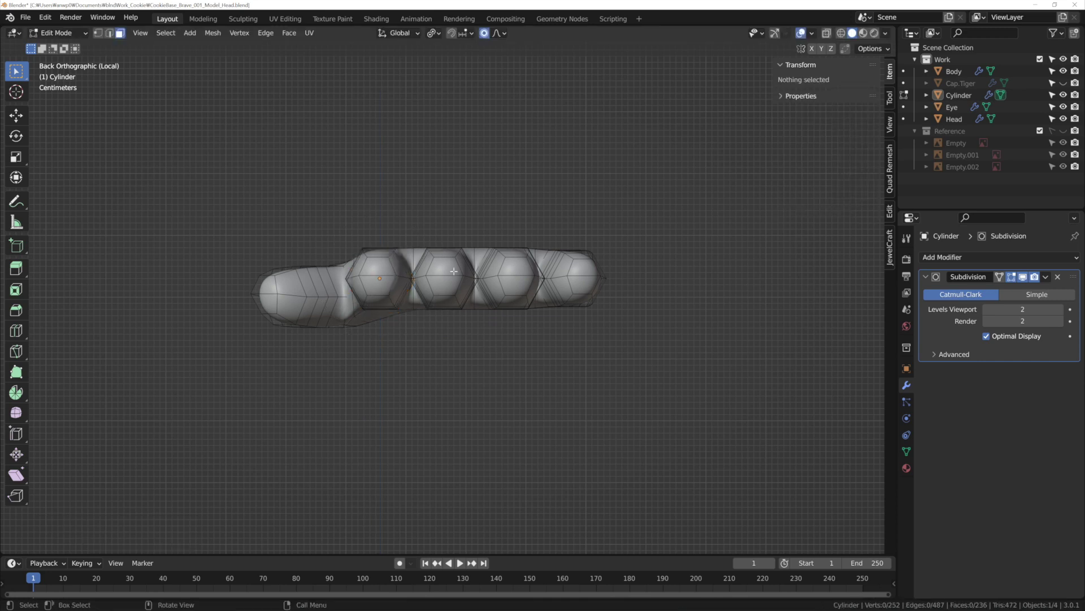
Step: Adjust and rotate the fingertip faces of the hand copy from the back view
key("ctrl+KP_1")
key("g")
left_click(447, 276)
left_click(379, 277)
key("r")
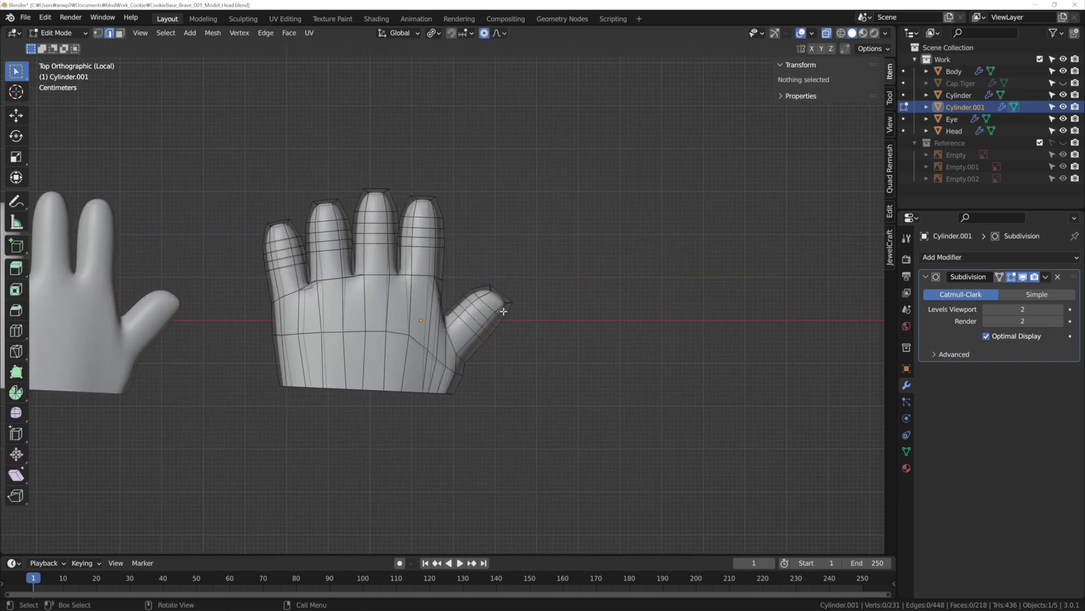
Step: Delete the thumb-tip faces, then undo and view the hand from above
key("3")
left_click(503, 311)
mouse_move(503, 310)
middle_mouse_down()
mouse_move(566, 422)
mouse_move(422, 283)
middle_mouse_up()
key("x")
left_click(566, 425)
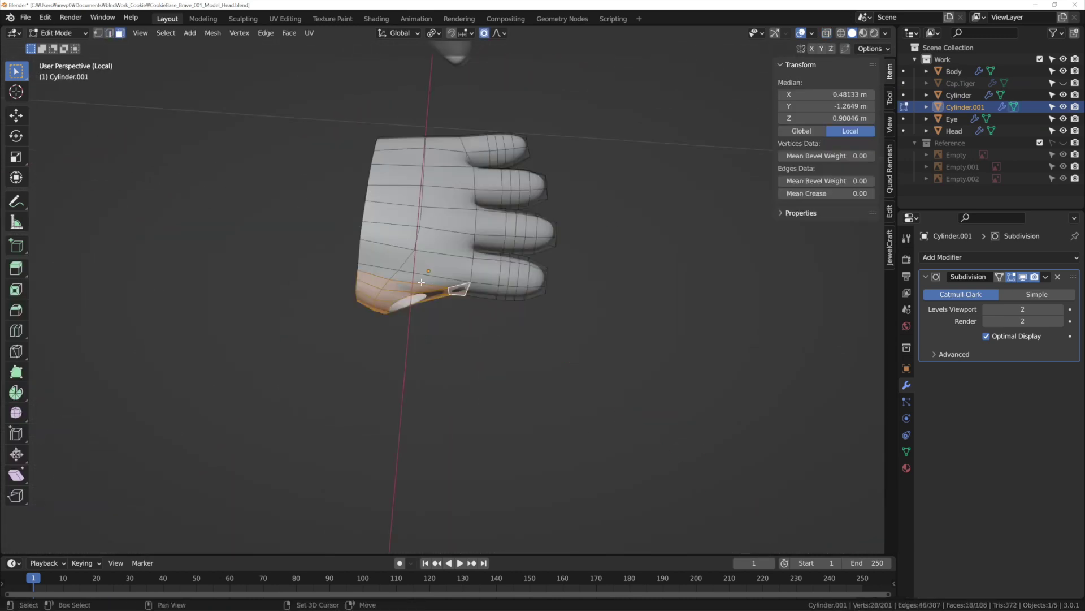
key("ctrl+z")
key("KP_7")
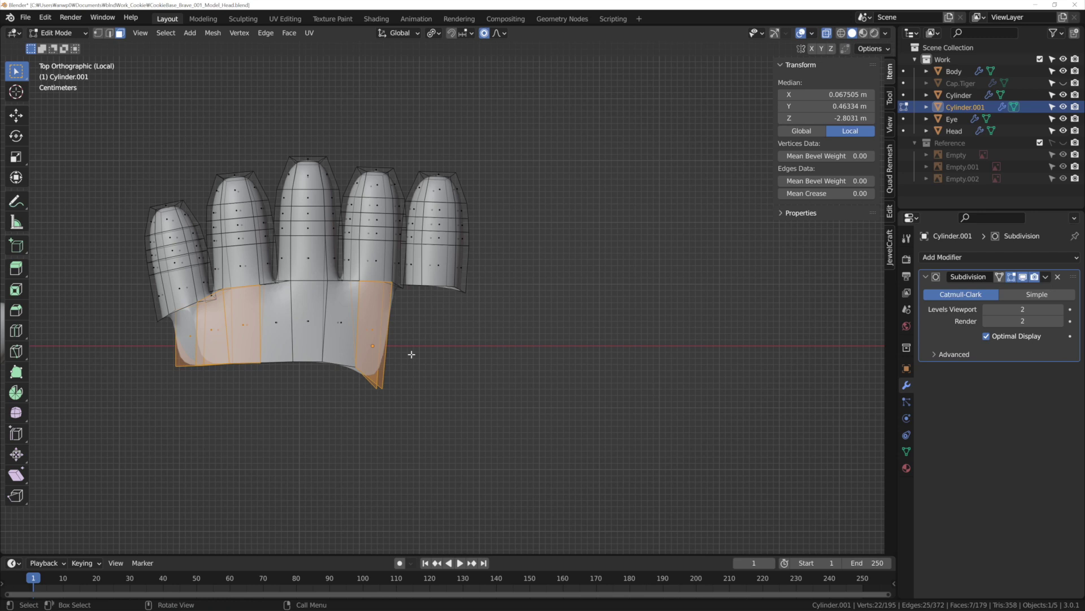
Step: Remove the palm faces and rotate a selected finger into position
key("x")
left_click(226, 368)
key("a")
key("r")
left_click(475, 208)
middle_click_drag(475, 208, 396, 203)
key("KP_7")
Step: Try deleting the leftmost fingers, then undo the finger deletions
left_click(382, 190)
key("l")
key("x")
left_click(145, 258)
key("Tab")
left_click(432, 345)
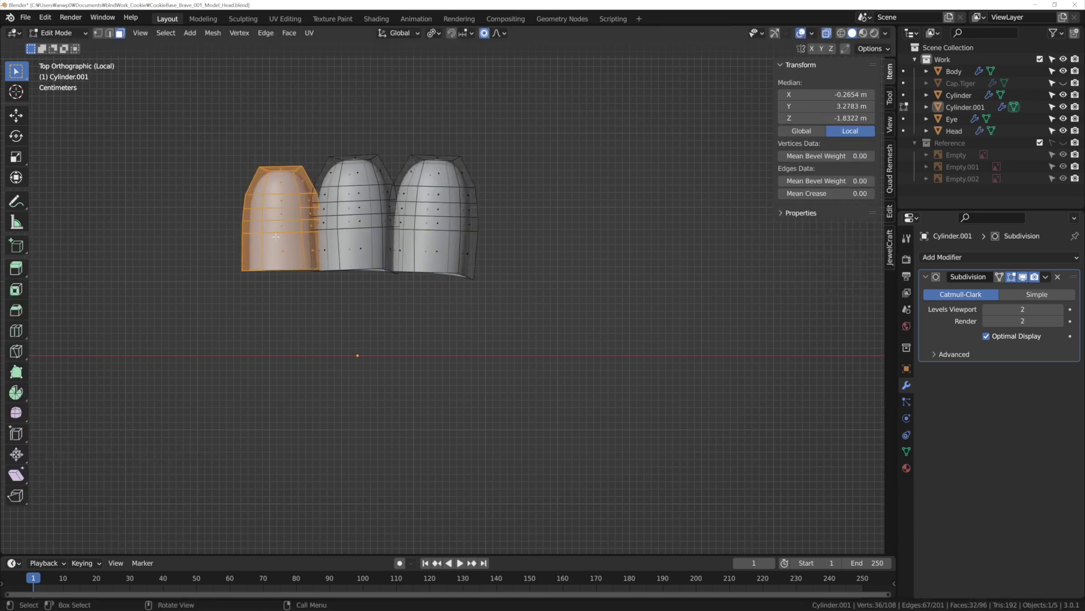
key("ctrl+z")
key("ctrl+z")
key("ctrl+z")
key("ctrl+z")
Step: Shift four fingers slightly right and extrude them into toes
middle_click_drag(505, 336, 578, 387, "shift")
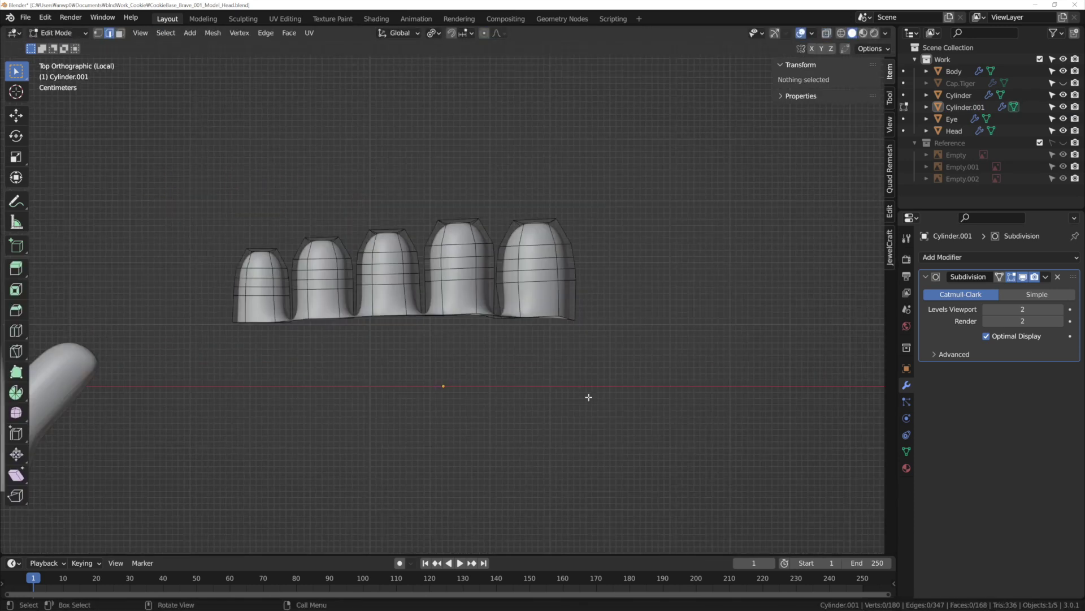
left_click_drag(190, 198, 497, 359)
key("g")
left_click(441, 380)
left_click_drag(219, 190, 434, 384)
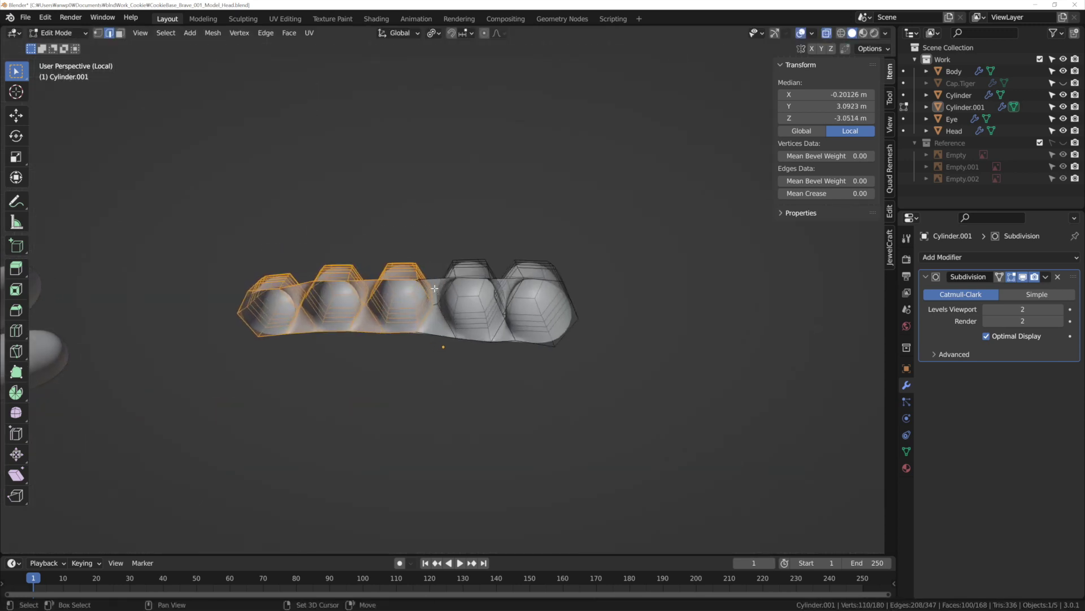
left_click(463, 362)
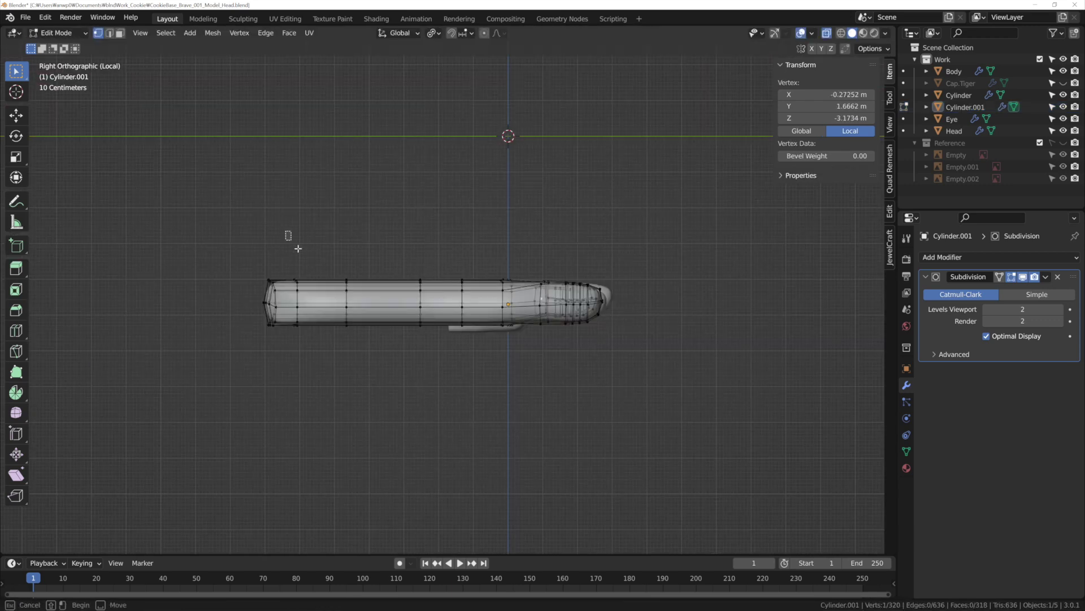
Step: Raise the top row of foot vertices vertically to round the top edge
left_click_drag(298, 248, 523, 283)
key("g")
left_click(380, 266)
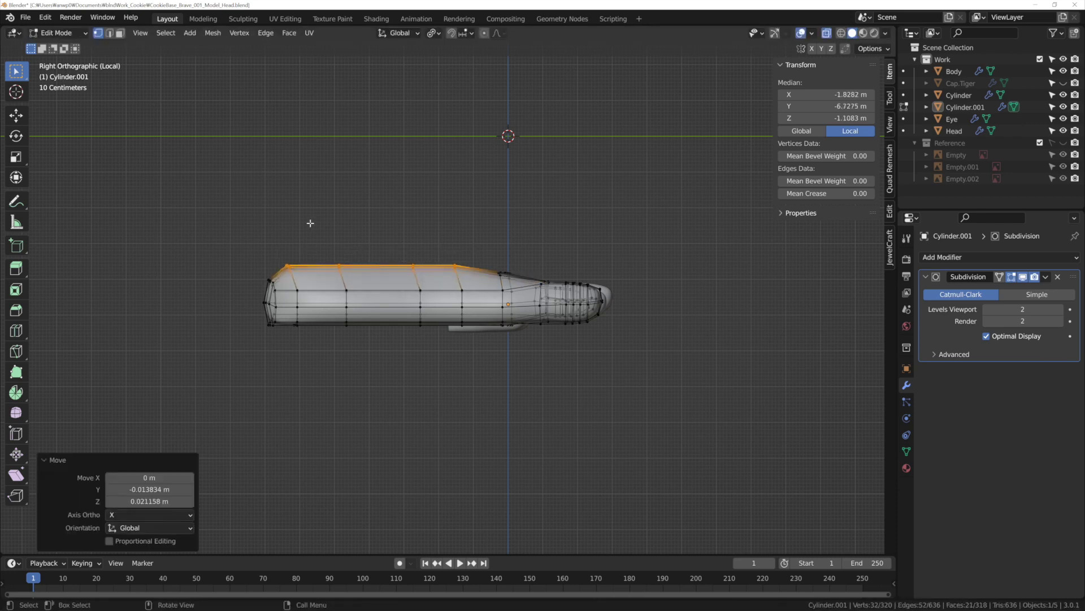
key("g")
Step: Move the foot's top-left vertex higher to finish its shape
key("g")
left_click(440, 350)
left_click(405, 253)
key("g")
left_click(331, 253)
key("g")
left_click(351, 342)
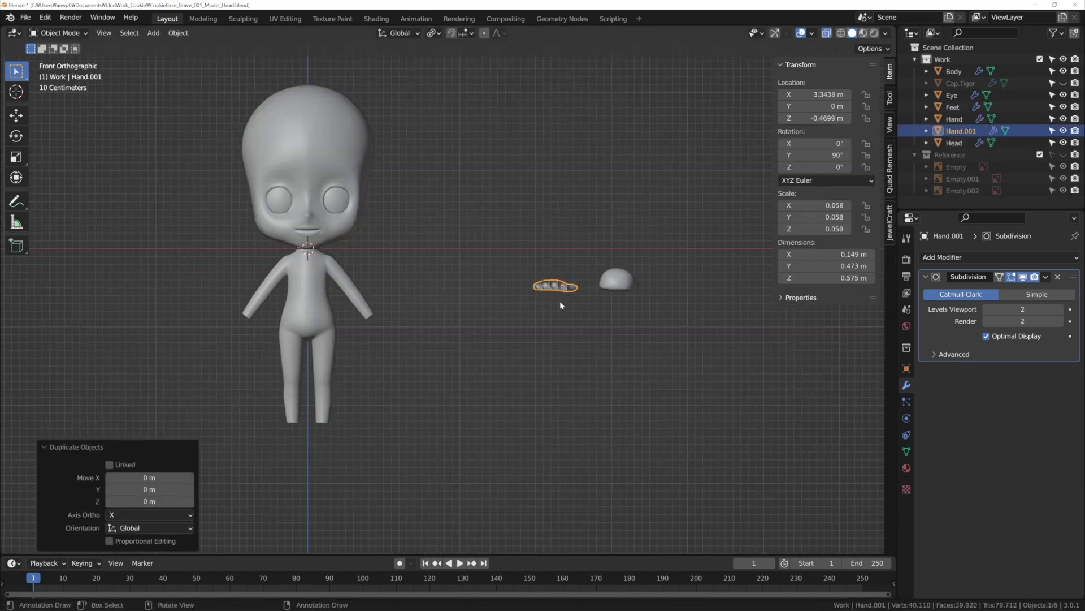
Step: Rotate the hand copy around Z and shrink it to arm size
mouse_move(435, 271)
middle_mouse_down()
mouse_move(394, 368)
mouse_move(519, 186)
middle_mouse_up()
key("z")
key("s")
left_click(501, 201)
scroll(502, 201, "down", 4)
key("KP_1")
Step: Rotate the hand along Y and place it at the end of the arm
key("r")
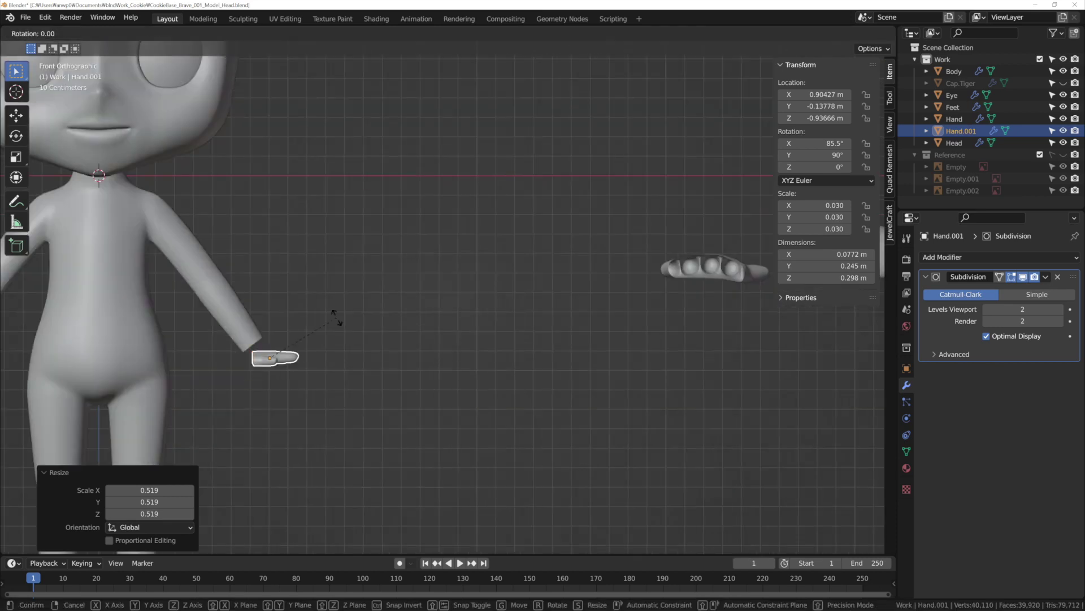
key("y")
left_click(314, 382)
mouse_move(314, 381)
middle_mouse_down()
mouse_move(283, 382)
mouse_move(477, 273)
middle_mouse_up()
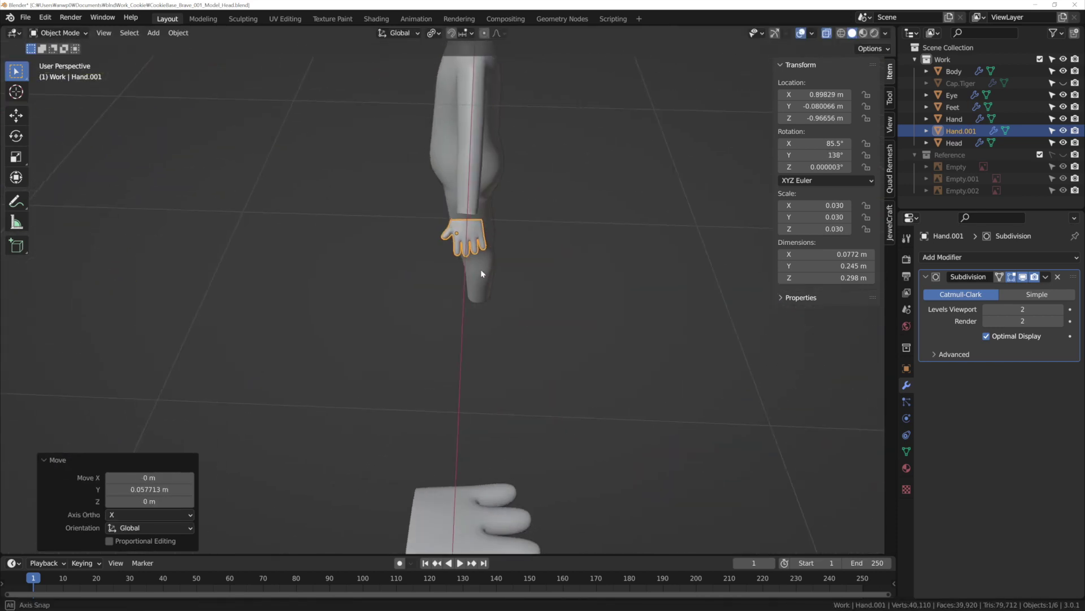
key("KP_1")
scroll(381, 322, "up", 2)
Step: Join the hand into the Body mesh and select the hand geometry
left_click(954, 71, "ctrl")
key("ctrl+j")
key("Tab")
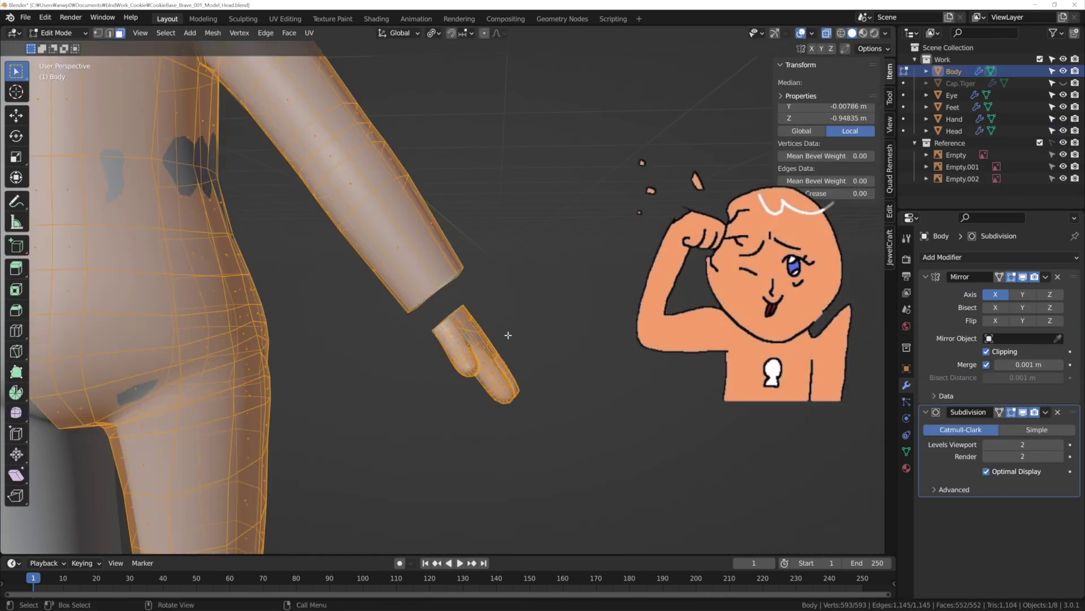
middle_click_drag(507, 324, 578, 369)
key("l")
key("Escape")
Step: Adjust the wrist edge loop with a soft-falloff move in see-through front view
key("KP_1")
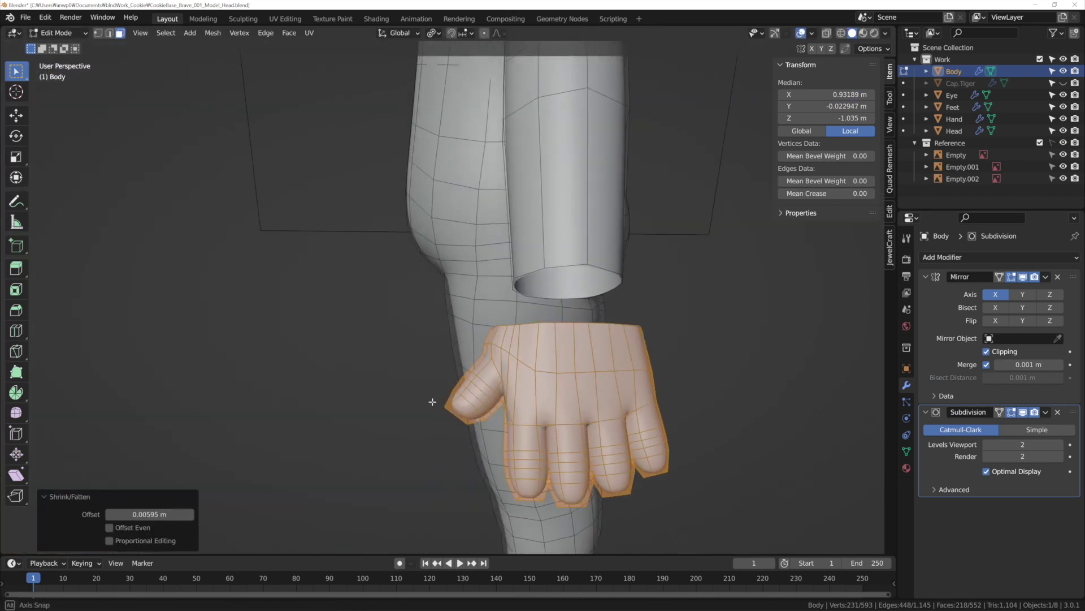
key("alt+z")
left_click(486, 328)
key("g")
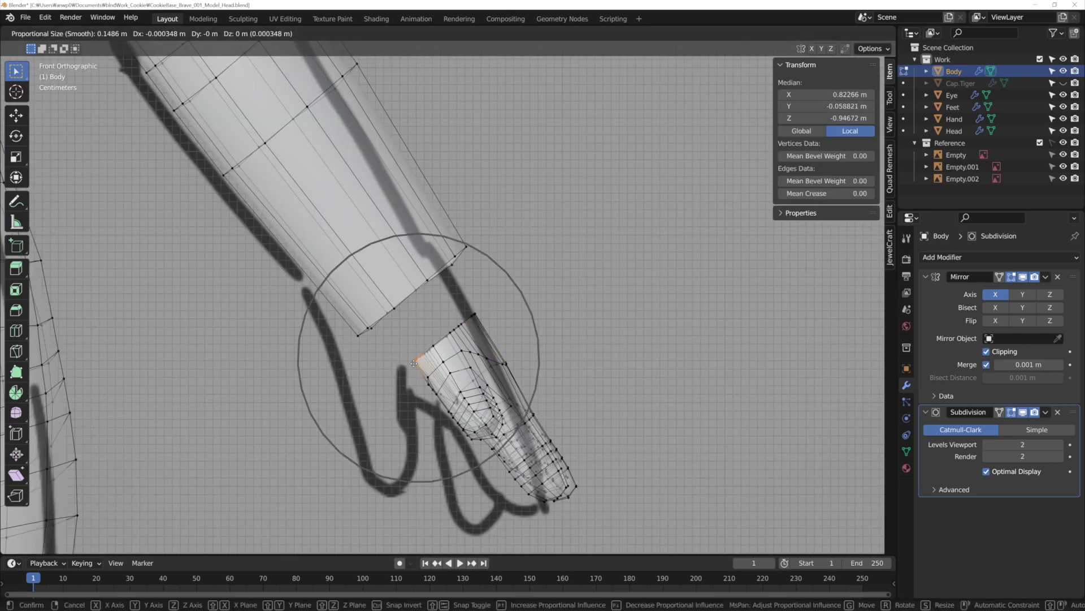
left_click(400, 339)
key("alt+z")
mouse_move(400, 340)
middle_mouse_down()
mouse_move(493, 305)
mouse_move(449, 338)
middle_mouse_up()
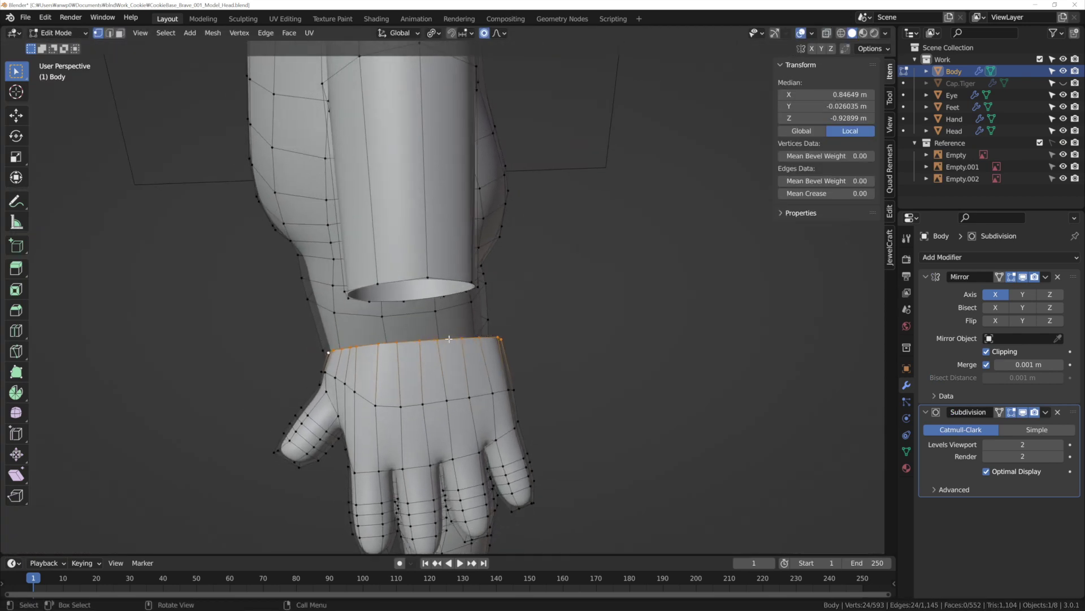
Step: Extrude a new wrist ring and scale it narrower
left_click(446, 294)
key("s")
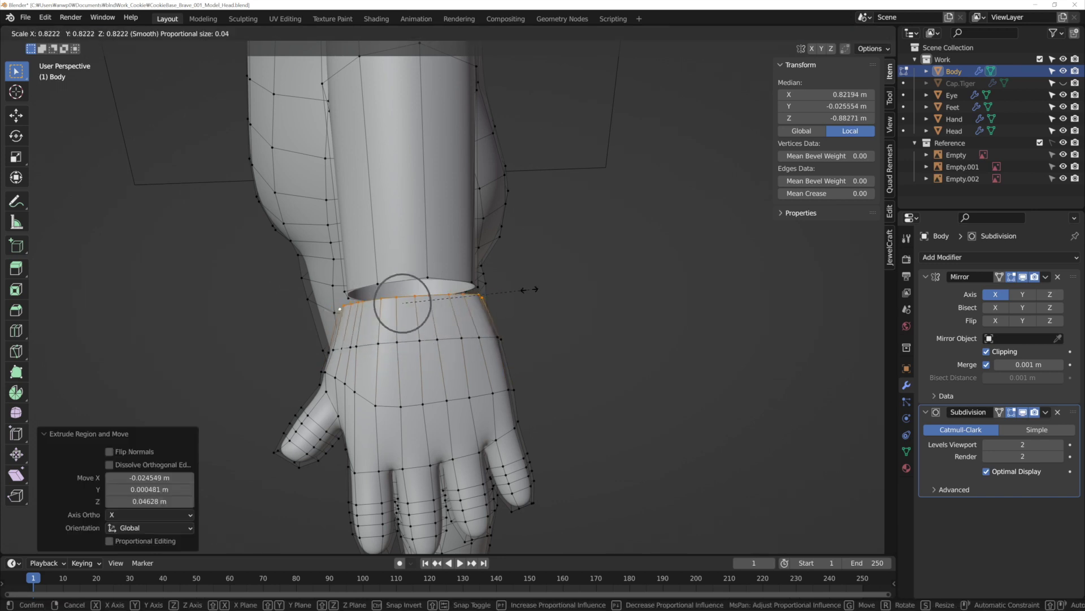
left_click(531, 288)
mouse_move(530, 288)
middle_mouse_down()
mouse_move(581, 291)
mouse_move(694, 265)
mouse_move(605, 327)
mouse_move(581, 307)
mouse_move(544, 332)
middle_mouse_up()
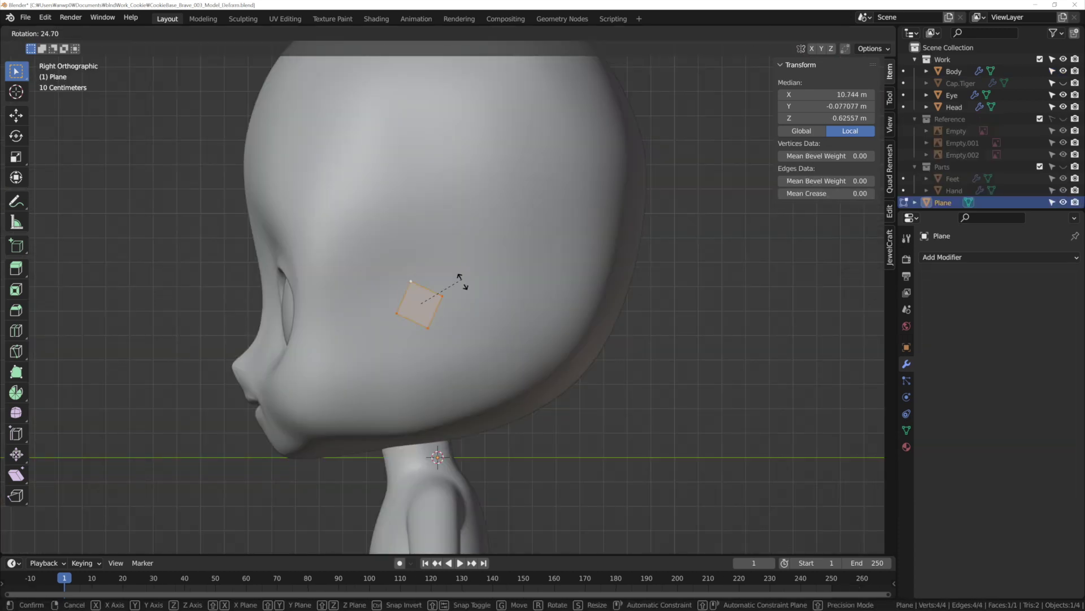
left_click(460, 297)
Step: Move the small plane on the head and add spiral points around the diamond
key("g")
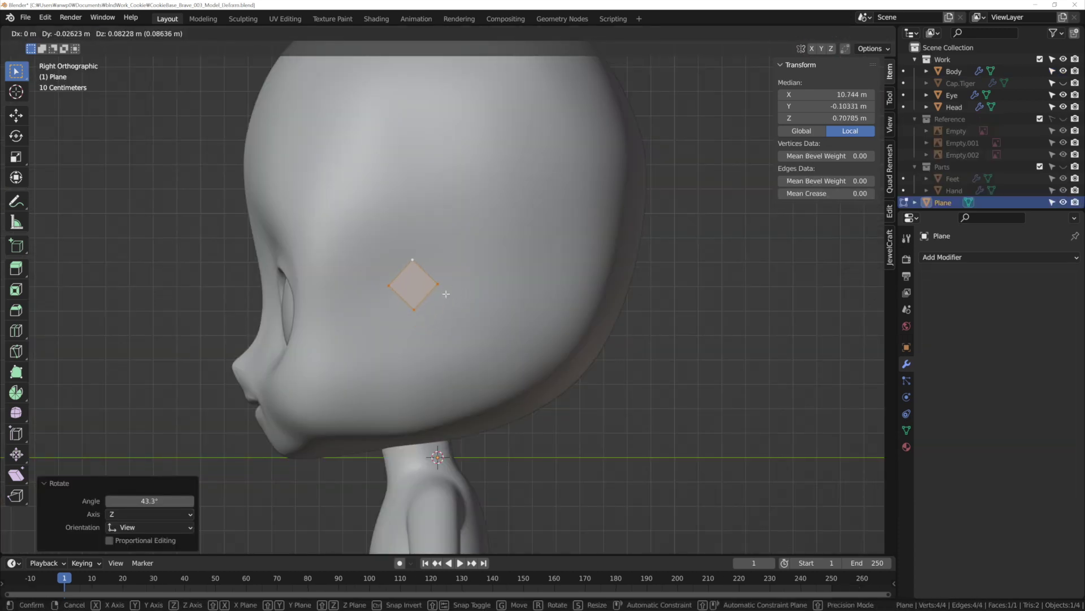
left_click(443, 320)
right_click(452, 272, "ctrl")
right_click(461, 308, "ctrl")
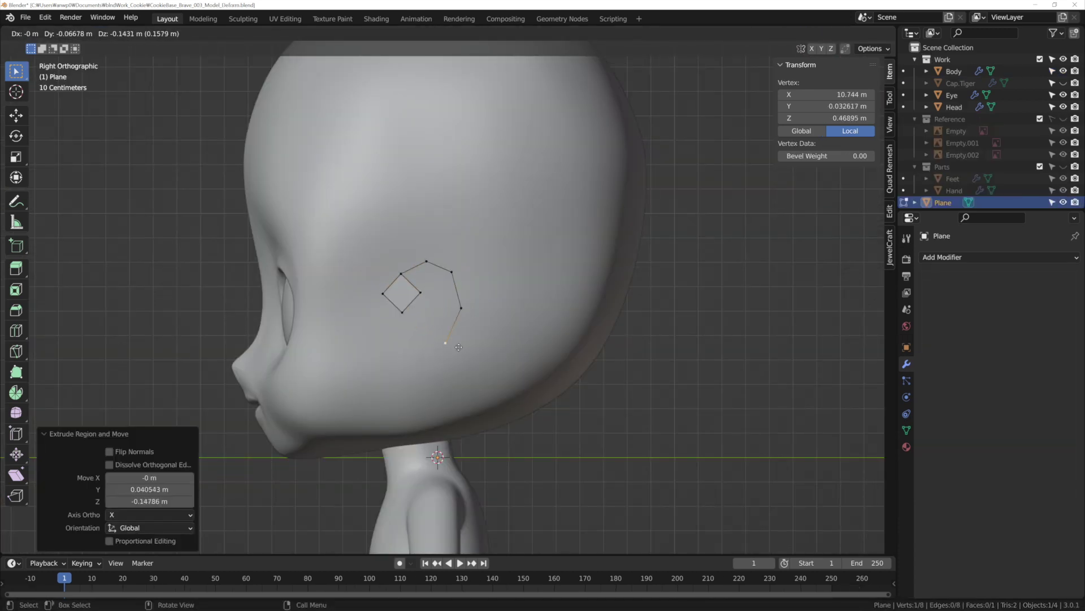
right_click(446, 343, "ctrl")
right_click(421, 359, "ctrl")
Step: Extrude the whole spiral into a ribbon and isolate it in local view
key("e")
left_click(421, 265)
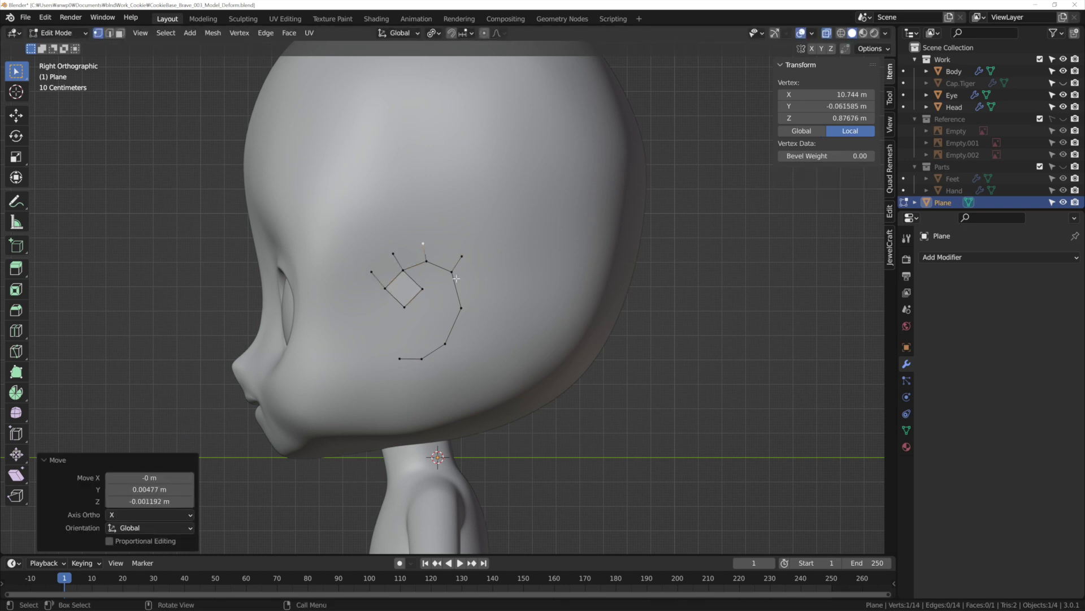
key("a")
key("e")
key("x")
key("KP_Divide")
Step: Offset the ribbon's new edge along X and check it from behind
middle_click_drag(456, 278, 505, 295)
key("g")
key("x")
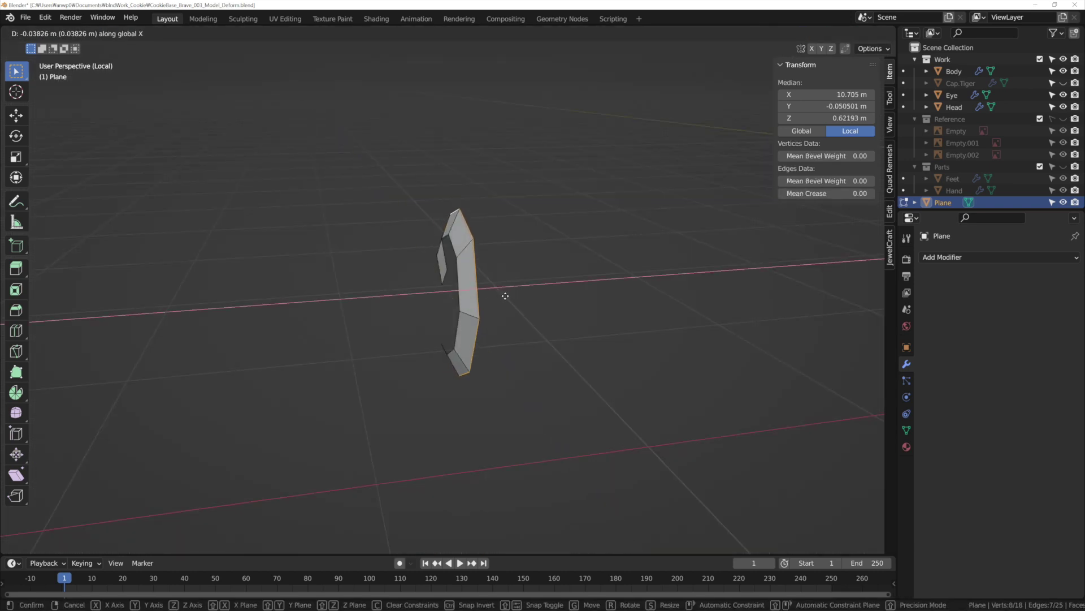
left_click(506, 296)
key("ctrl+KP_1")
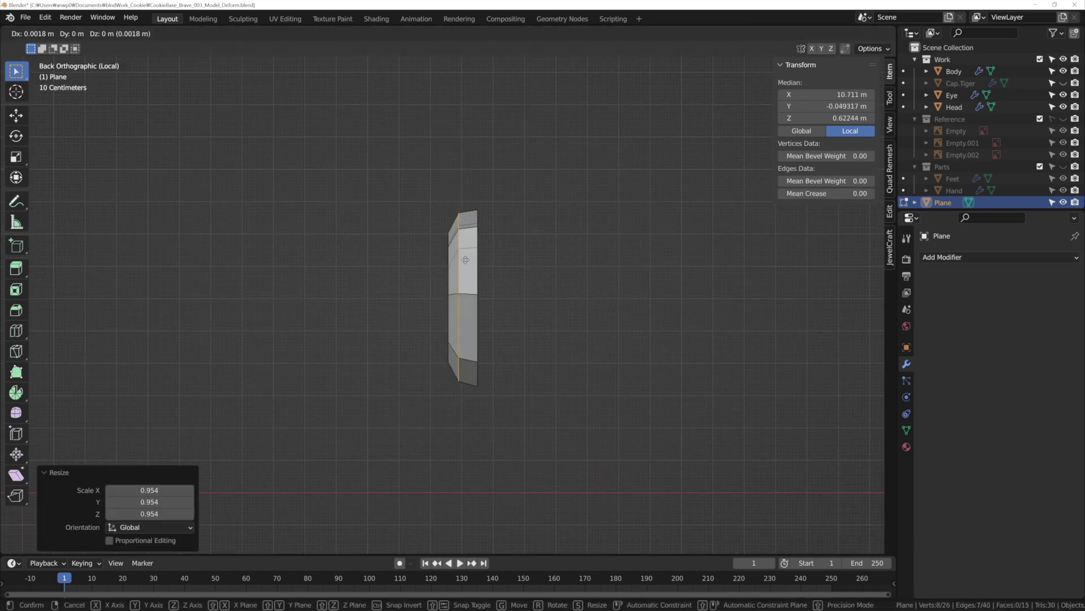
left_click(525, 212)
Step: Extrude the outer edges, shrink them inward and rotate the whole ear shape
key("e")
right_click(548, 232)
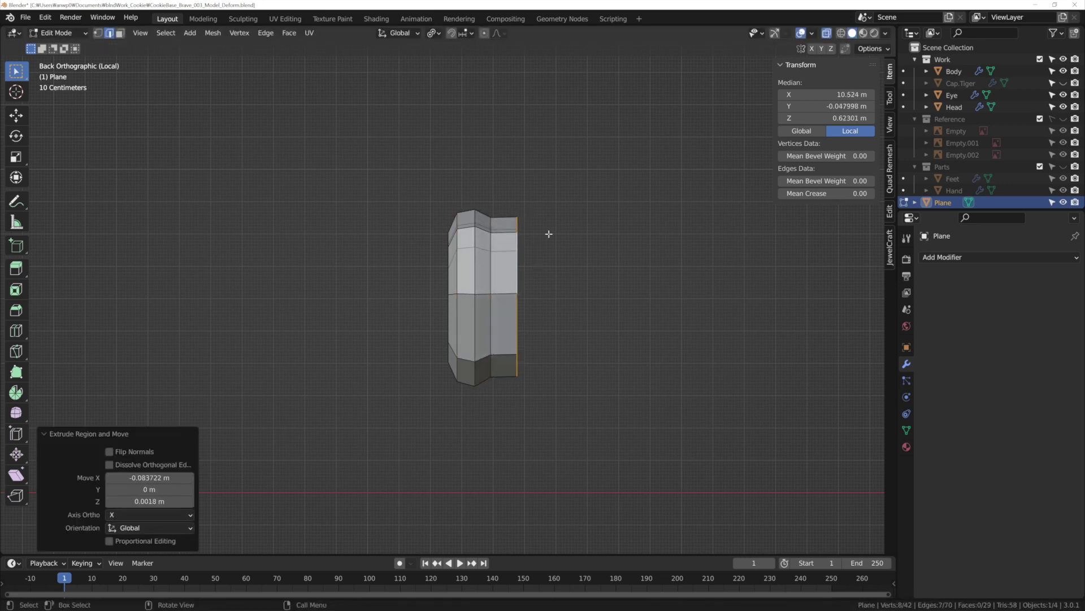
key("KP_7")
key("s")
left_click(428, 333)
key("a")
key("r")
left_click(506, 308)
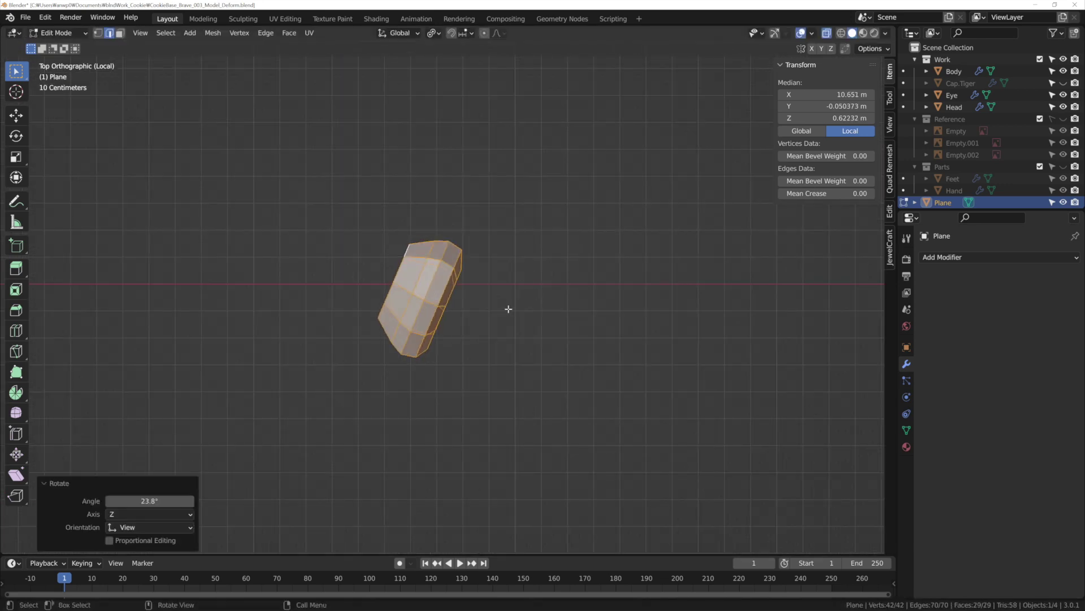
Step: Reshape the ear by moving its top-left and lower-left vertices
left_click_drag(375, 207, 412, 259)
key("g")
left_click(411, 252)
left_click_drag(359, 296, 381, 325)
key("g")
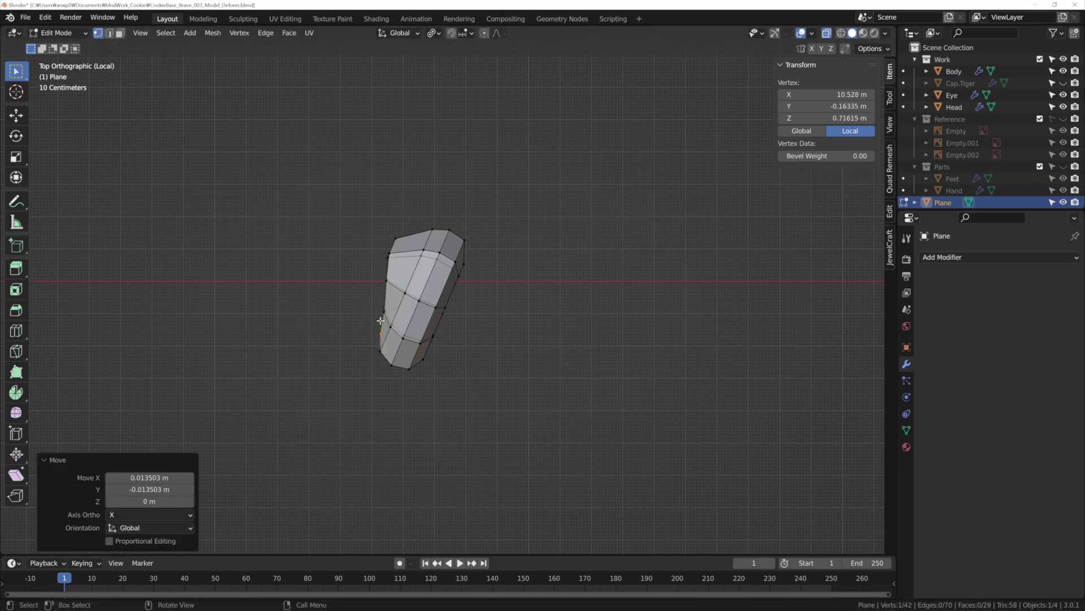
left_click(393, 355)
left_click(396, 322, "shift")
key("g")
key("KP_3")
left_click(420, 279)
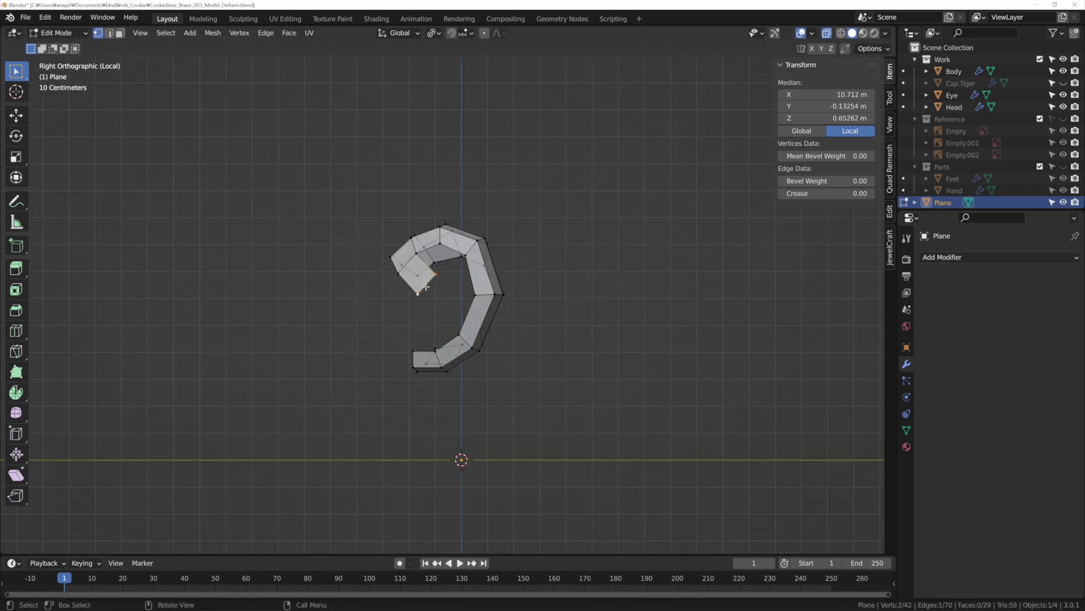
Step: Fill a face between edges and extrude geometry inside the lower curve
key("2")
key("f")
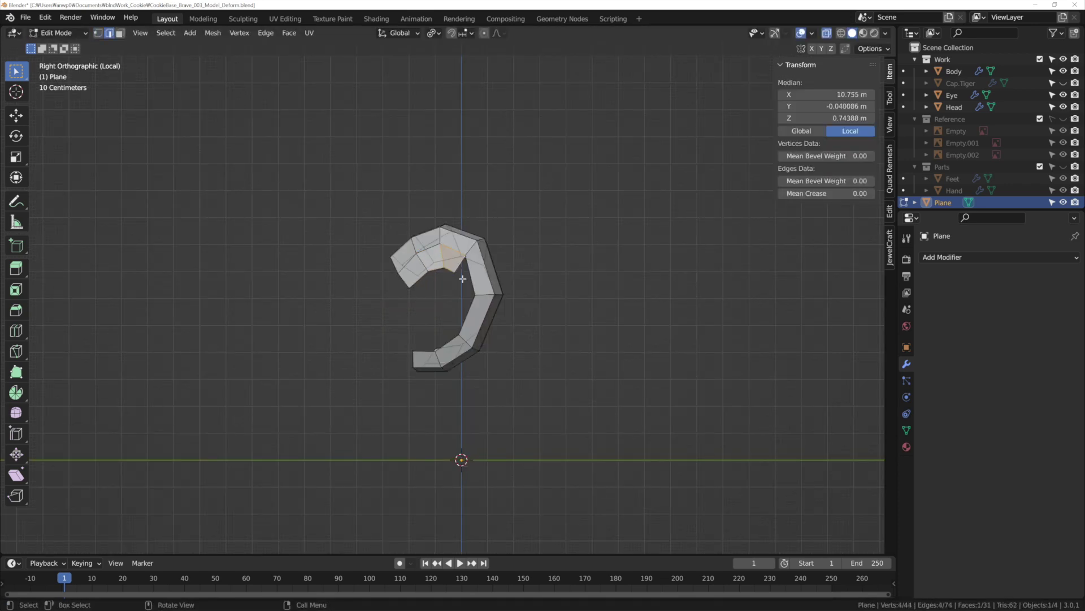
left_click(445, 272)
key("e")
left_click(422, 304)
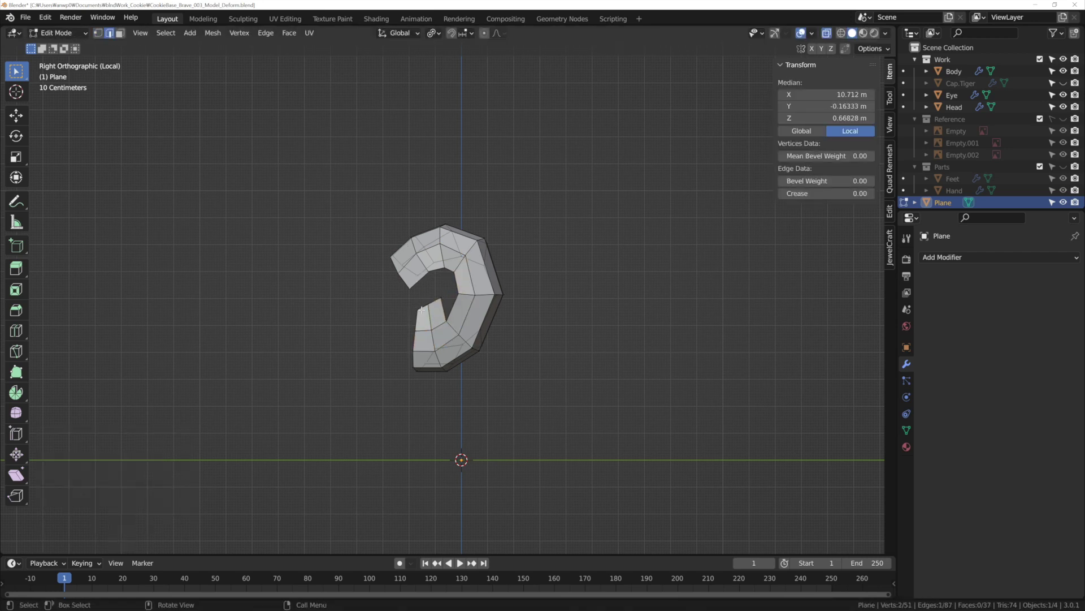
Step: Close the ear's inner gap by moving vertices and filling it with a face
scroll(361, 288, "up", 3)
key("g")
left_click(500, 312)
left_click(509, 284)
key("f")
key("f")
mouse_move(518, 295)
middle_mouse_down()
mouse_move(504, 327)
mouse_move(495, 275)
mouse_move(160, 310)
mouse_move(337, 322)
mouse_move(497, 359)
middle_mouse_up()
Step: Slide a vertex along an edge path, then exit local view with the ear beside the head
left_click(448, 321, "ctrl")
key("1")
left_click(495, 274, "ctrl")
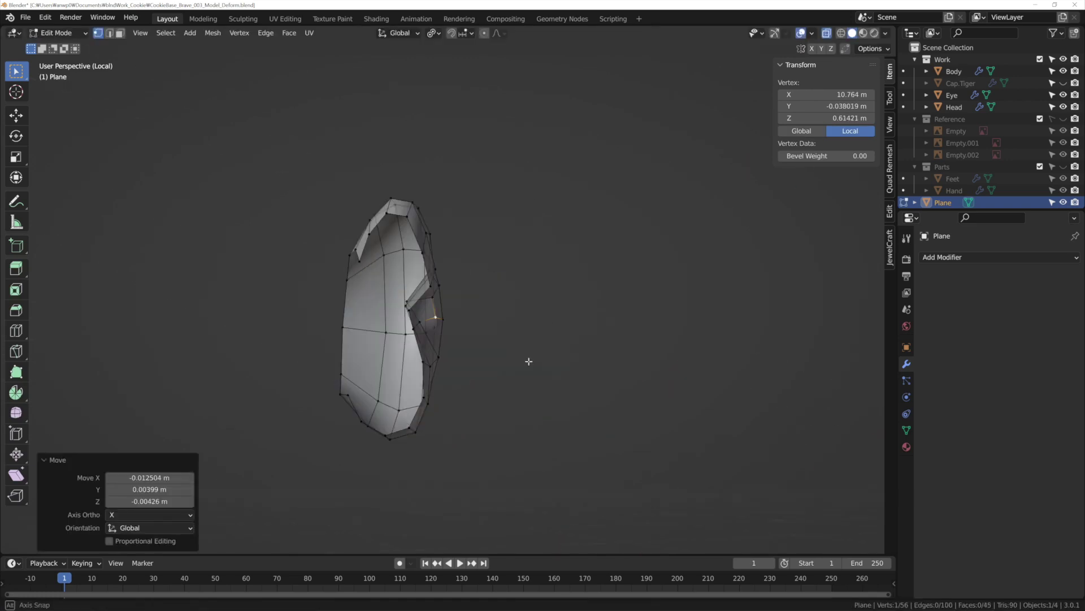
key("g")
key("g")
left_click(545, 343)
key("ctrl+z")
key("KP_Divide")
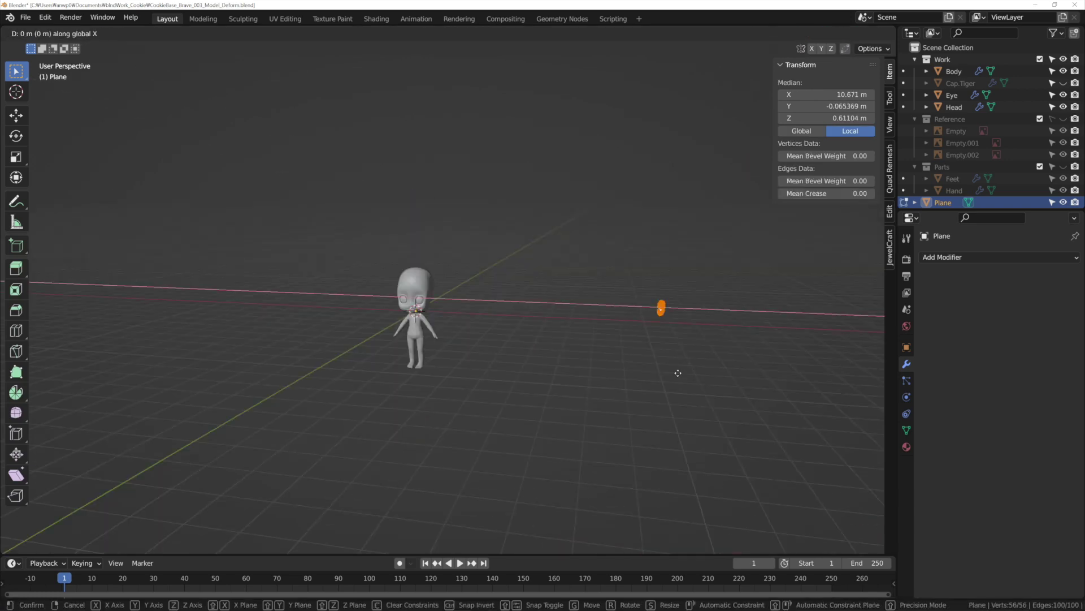
left_click(450, 340)
Step: Knife-cut the ear's base outline into the side of the head mesh
key("KP_Decimal")
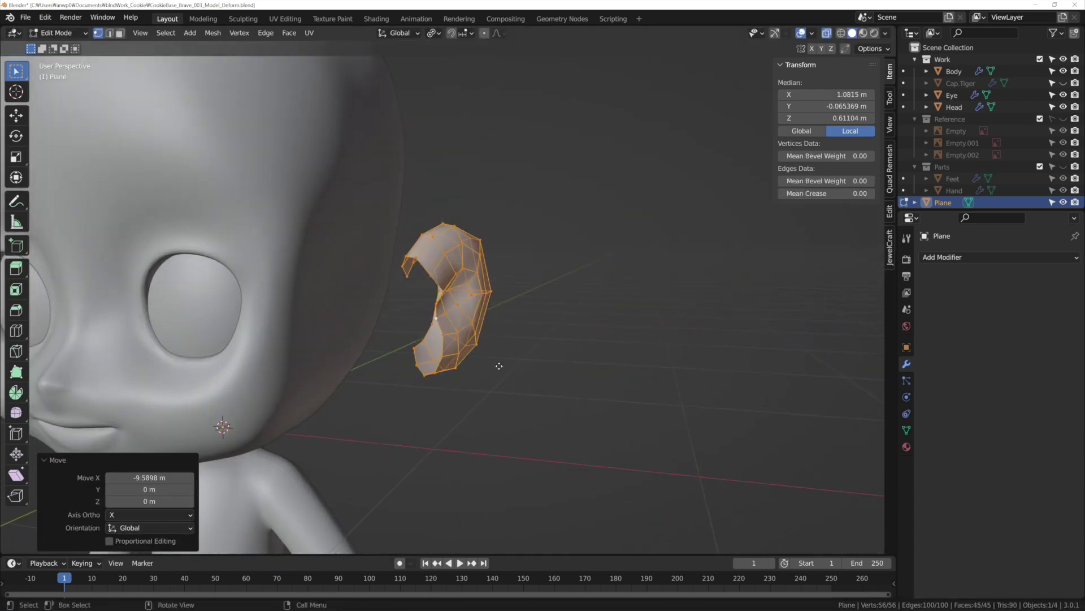
key("g")
key("x")
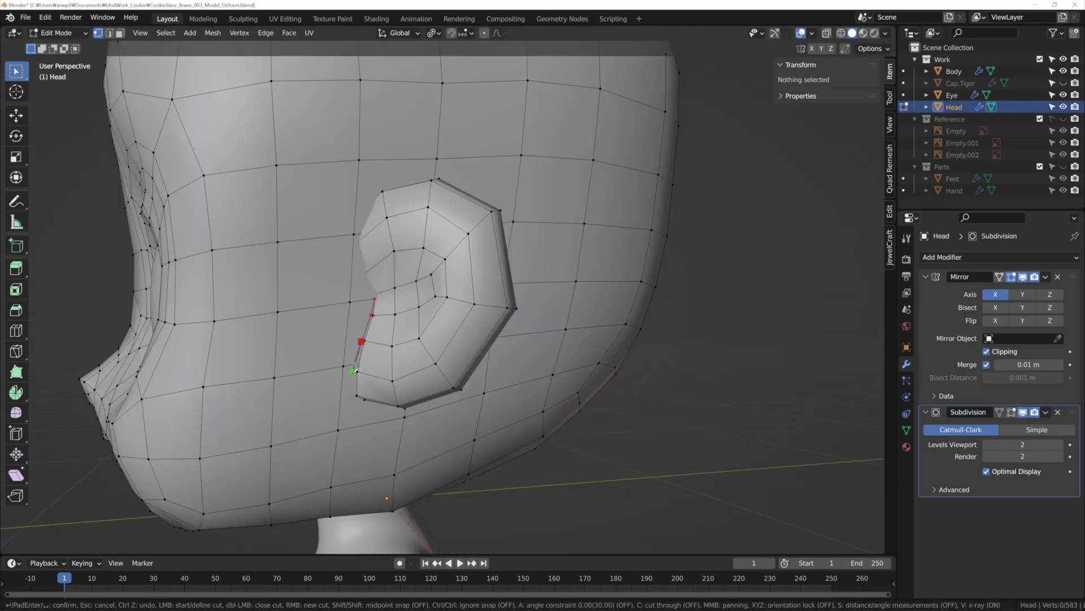
key("Return")
mouse_move(355, 371)
middle_mouse_down()
mouse_move(325, 366)
mouse_move(461, 264)
middle_mouse_up()
left_click(389, 371)
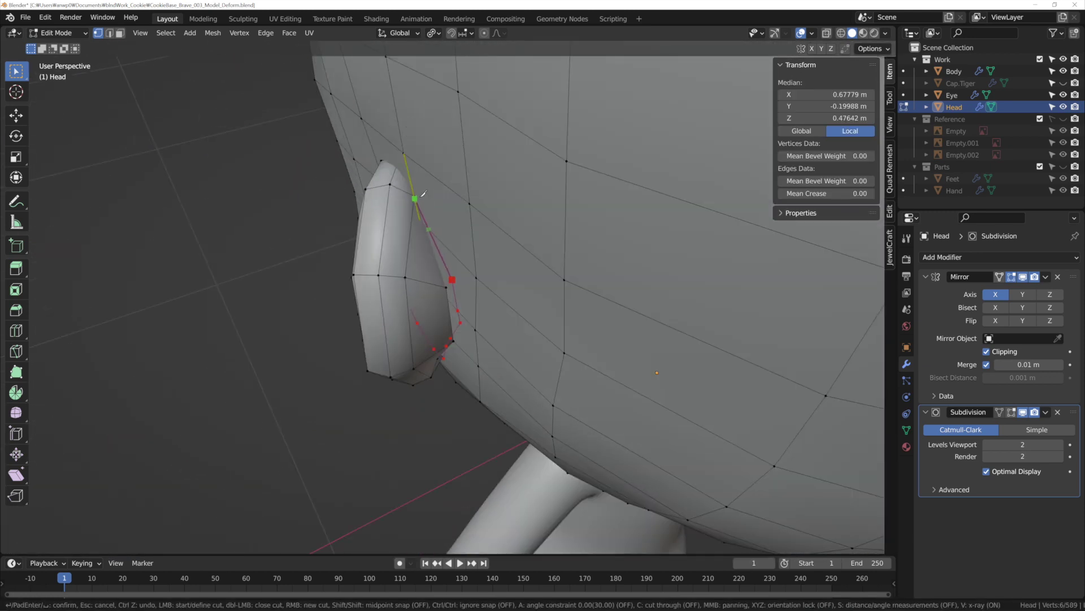
mouse_move(460, 263)
middle_mouse_down()
mouse_move(332, 203)
mouse_move(368, 187)
middle_mouse_up()
key("Return")
Step: Select all of the ear's connected geometry with L and hide it
key("l")
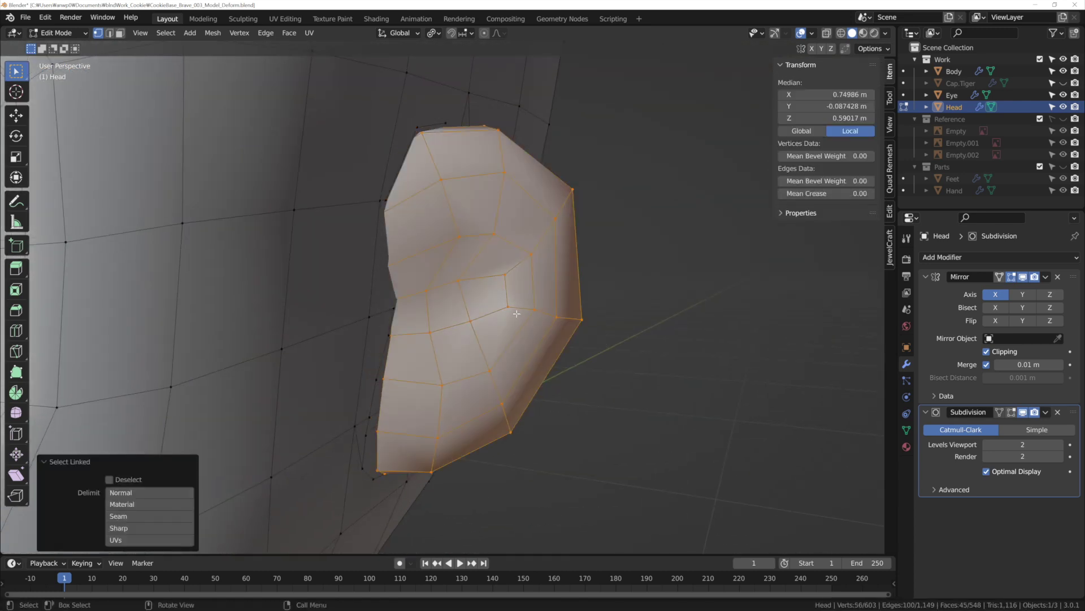
middle_click_drag(369, 237, 336, 241)
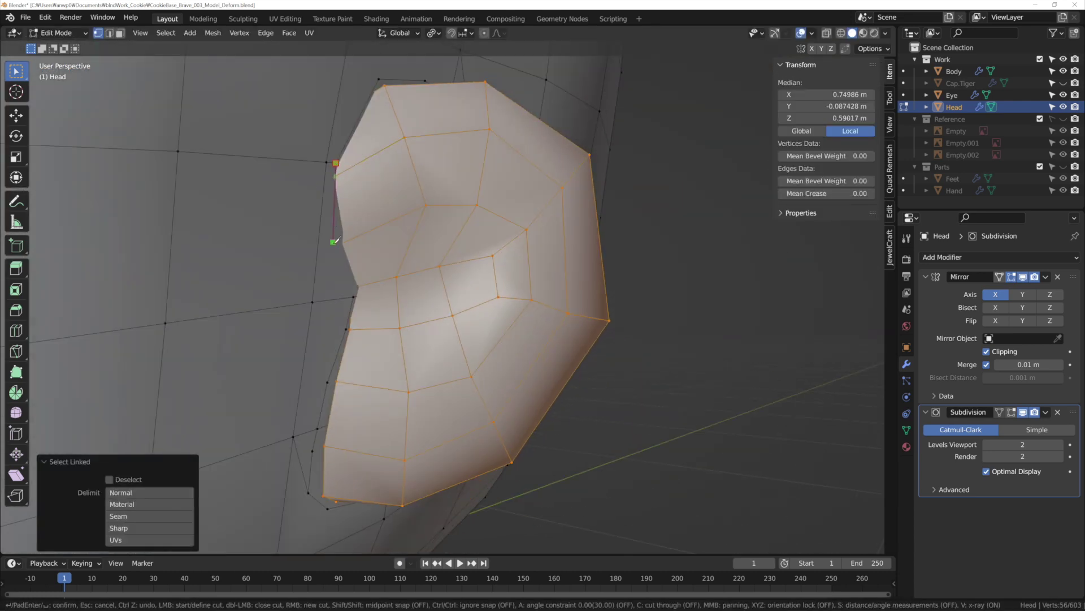
scroll(332, 197, "down", 5)
key("Return")
key("l")
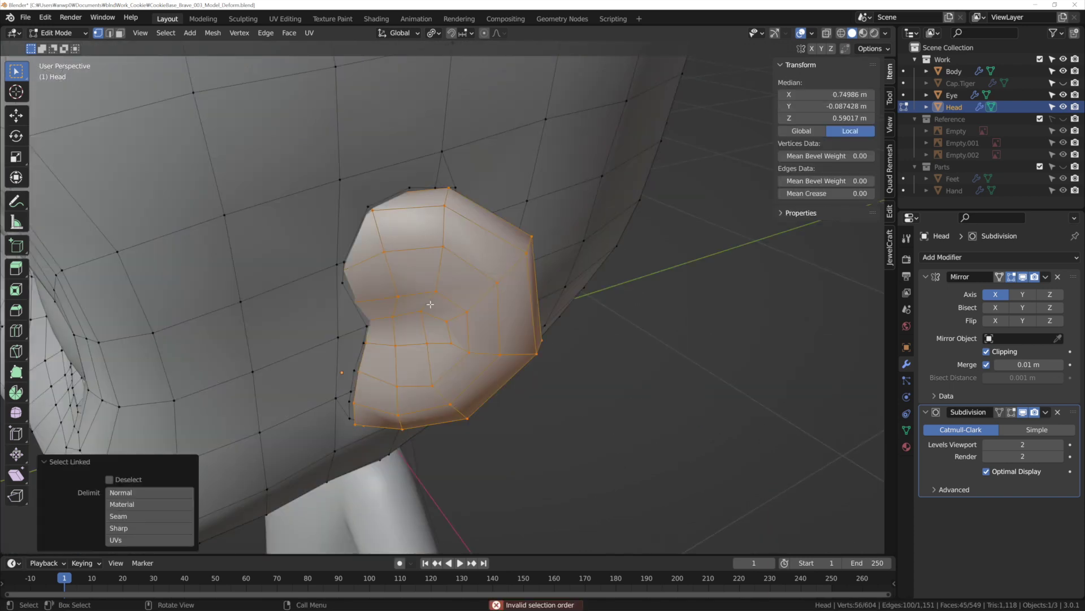
key("h")
Step: Slide an outline vertex along its edge and select a face inside the ear outline
mouse_move(388, 296)
middle_mouse_down()
mouse_move(339, 252)
mouse_move(384, 237)
middle_mouse_up()
left_click(337, 249)
left_click(348, 277)
key("3")
left_click(385, 215)
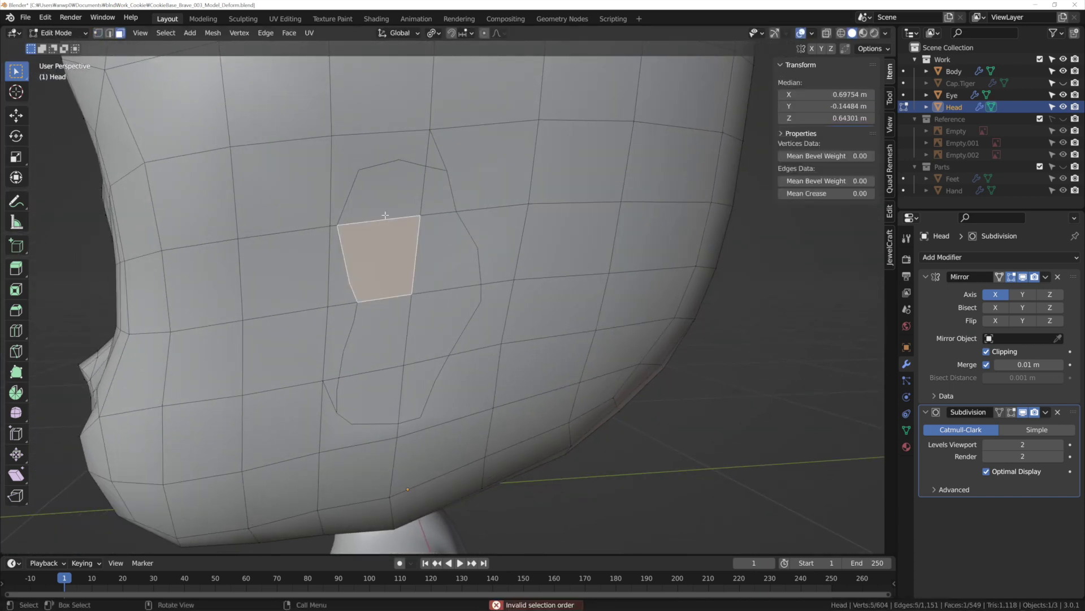
Step: Delete the head faces inside the ear outline, dissolve an extra edge and slide a rim vertex
key("x")
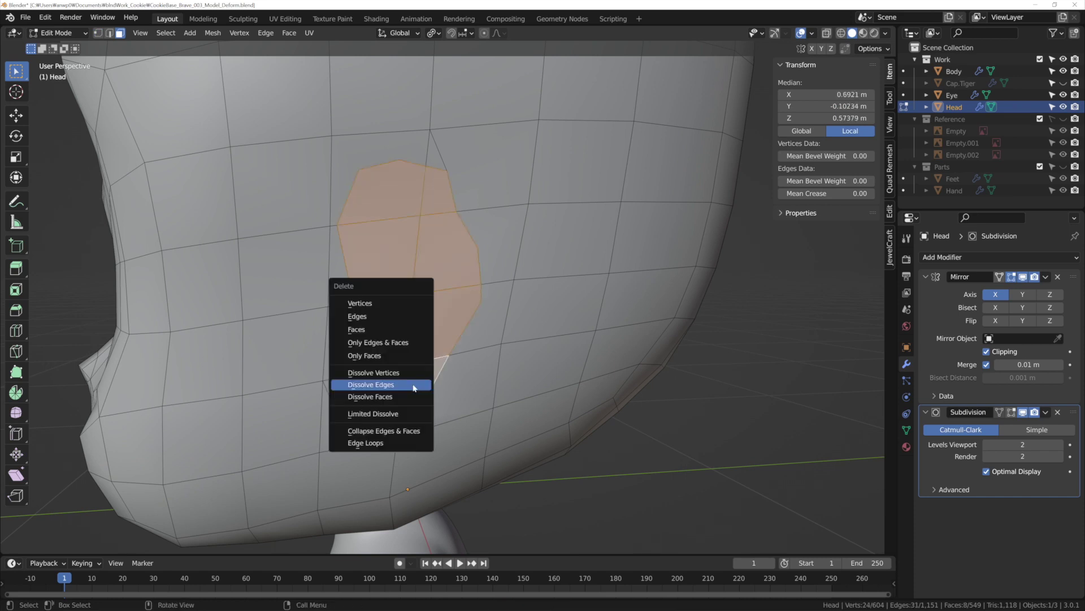
left_click(373, 325)
key("2")
mouse_move(374, 325)
middle_mouse_down()
mouse_move(368, 337)
mouse_move(365, 231)
middle_mouse_up()
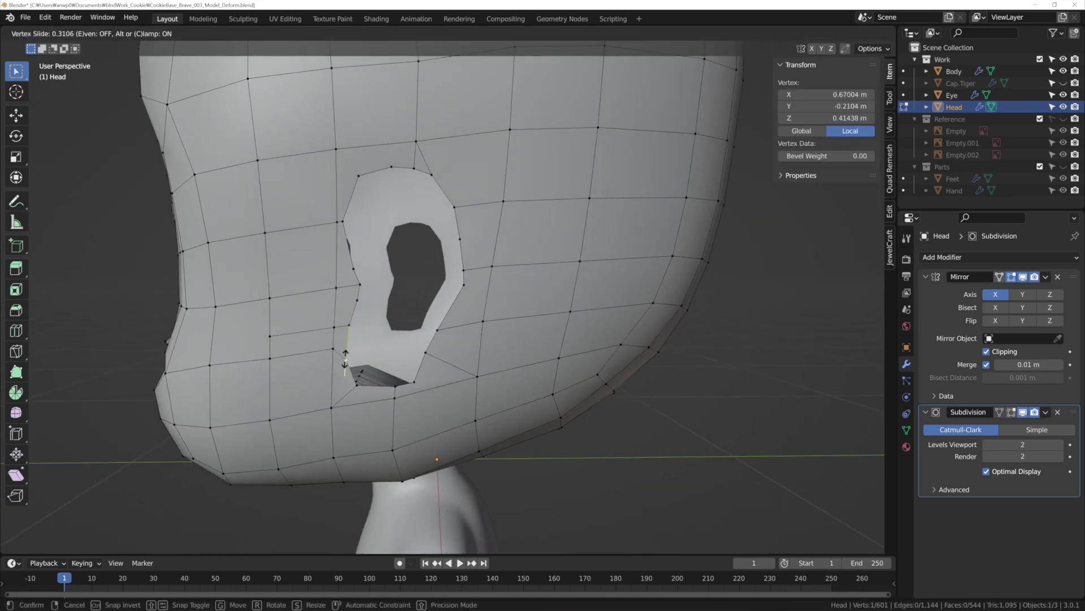
key("ctrl+x")
key("1")
left_click(363, 231)
key("g")
key("g")
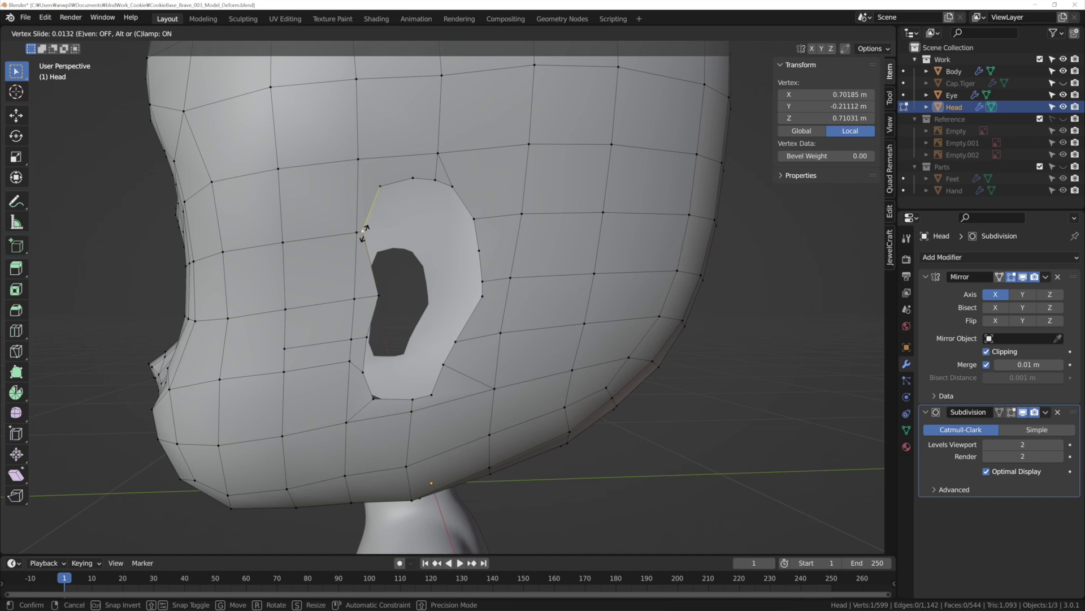
Step: Knife-cut an edge from the ear's lower rim down toward the jaw
middle_click_drag(364, 229, 438, 208)
key("k")
left_click(417, 368)
mouse_move(552, 291)
middle_mouse_down()
mouse_move(453, 396)
mouse_move(362, 339)
middle_mouse_up()
left_click(413, 439)
key("Return")
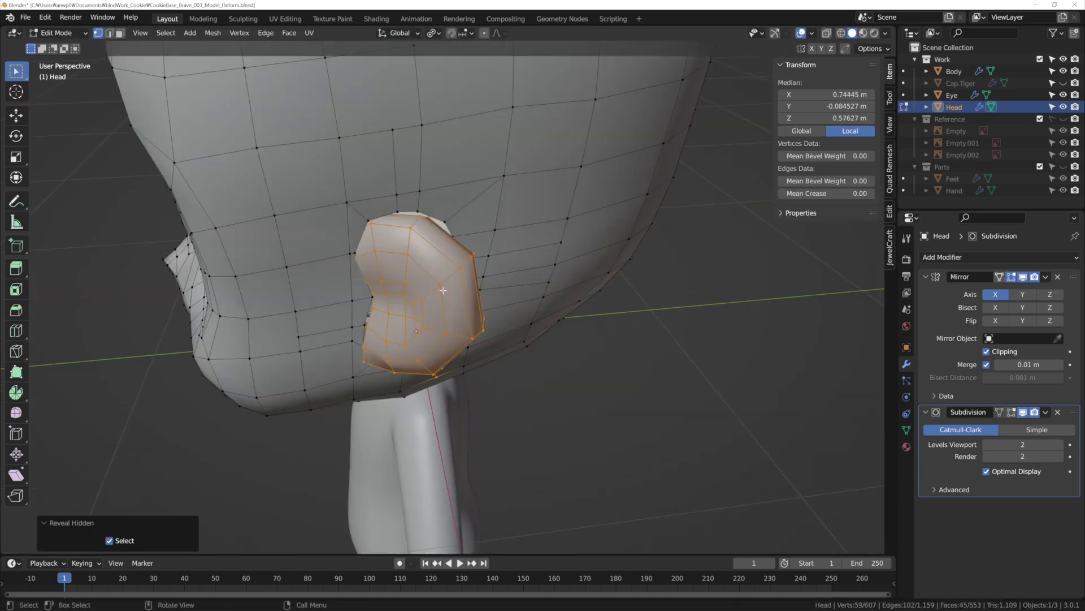
Step: Merge the selected vertices into one and start a new cut near the ear
key("m")
left_click(350, 352)
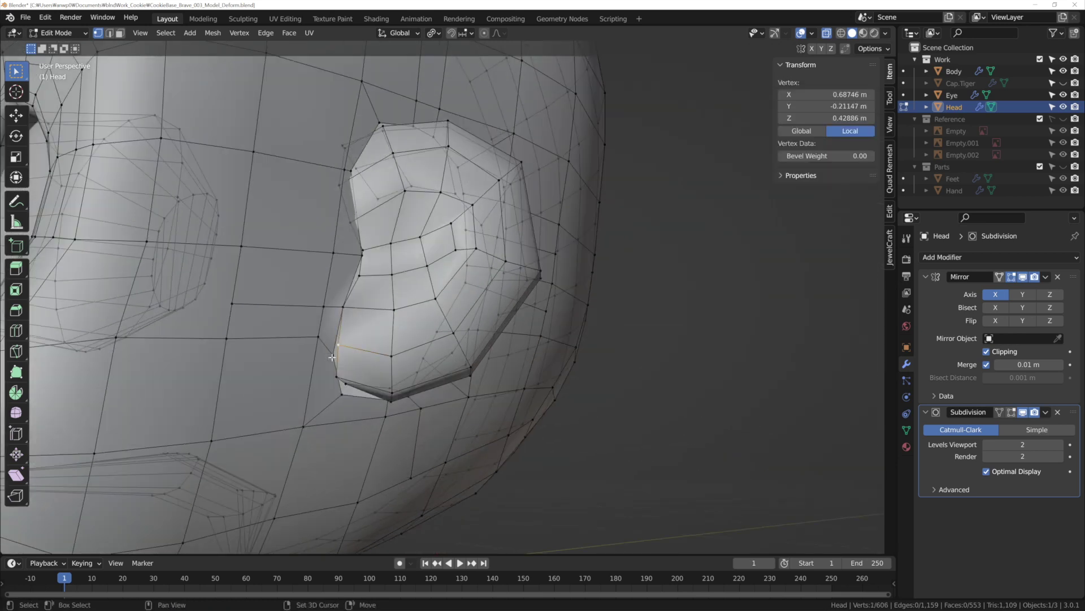
middle_click_drag(334, 355, 356, 328)
key("k")
left_click(353, 328)
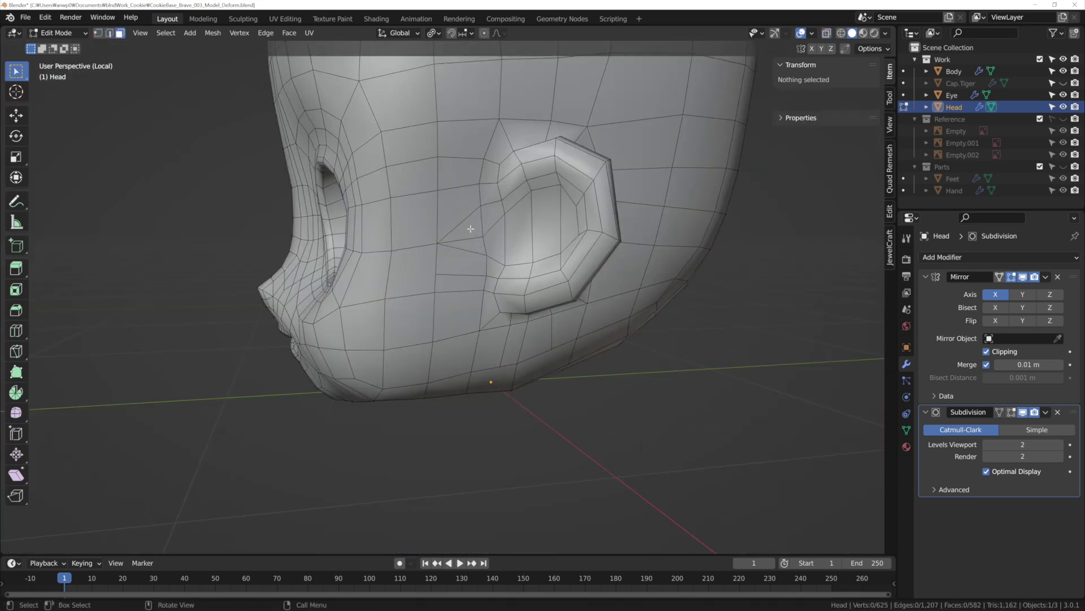
Step: Slide a vertex near the ear along its edge
key("1")
left_click(470, 230)
mouse_move(471, 230)
middle_mouse_down()
mouse_move(462, 237)
mouse_move(517, 294)
middle_mouse_up()
key("g")
key("g")
left_click(462, 237)
key("k")
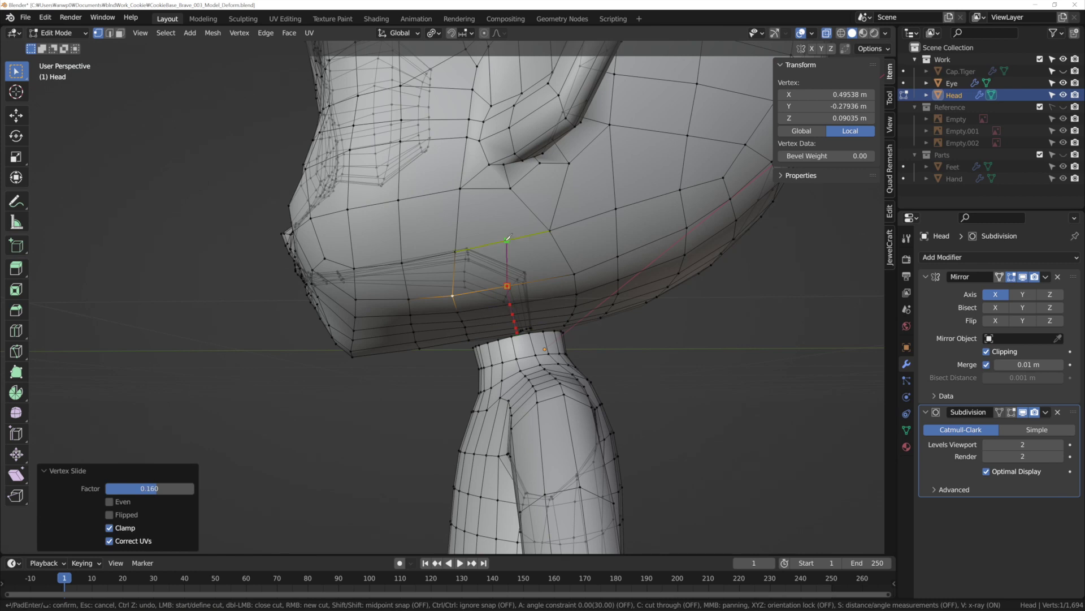
Step: Finish the extra knife cuts and merge vertices At Last around the ear and jaw
key("Return")
key("2")
middle_click_drag(507, 239, 489, 193)
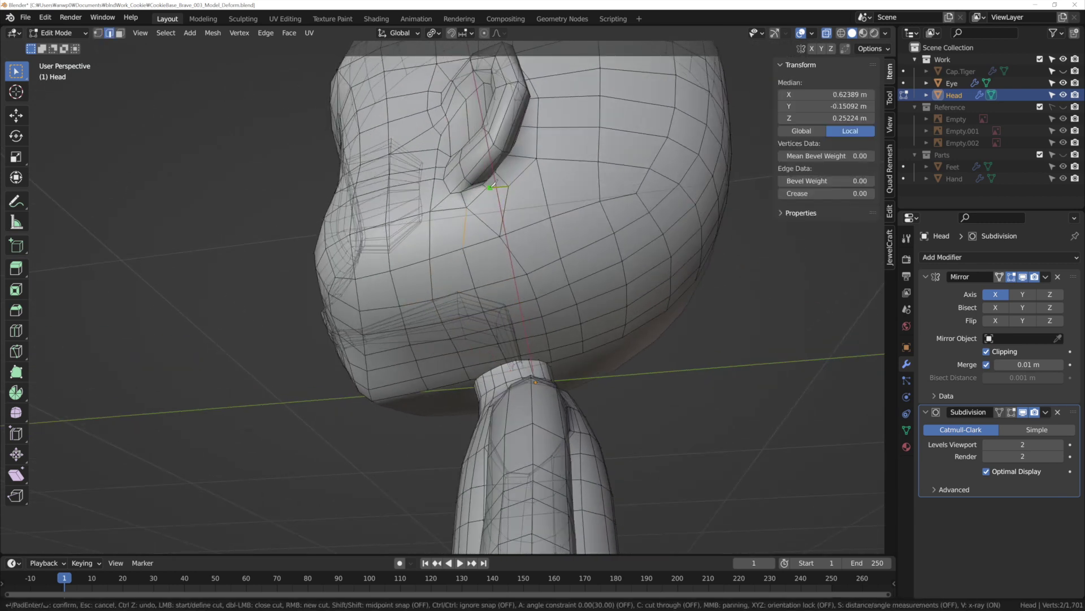
left_click(548, 264)
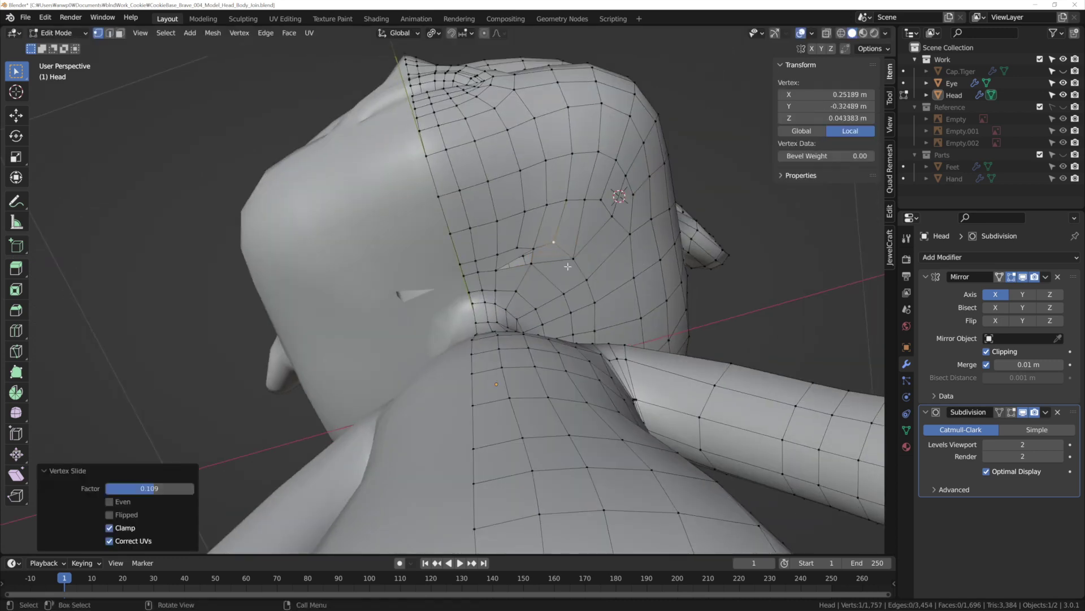
mouse_move(568, 266)
middle_mouse_down()
mouse_move(534, 211)
mouse_move(527, 228)
middle_mouse_up()
key("Return")
key("m")
left_click(491, 245)
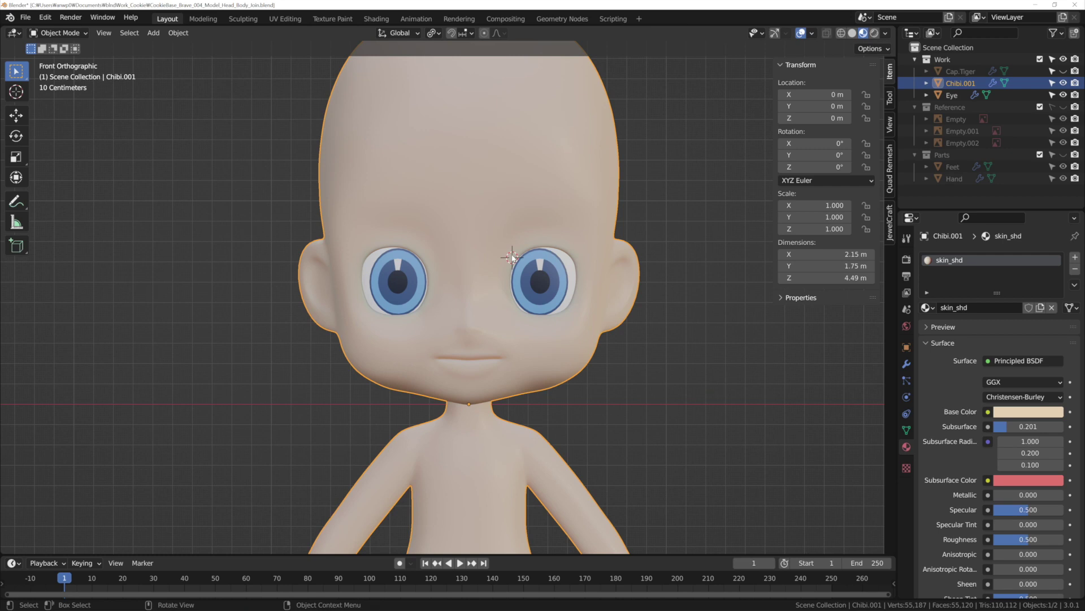
key("shift+a")
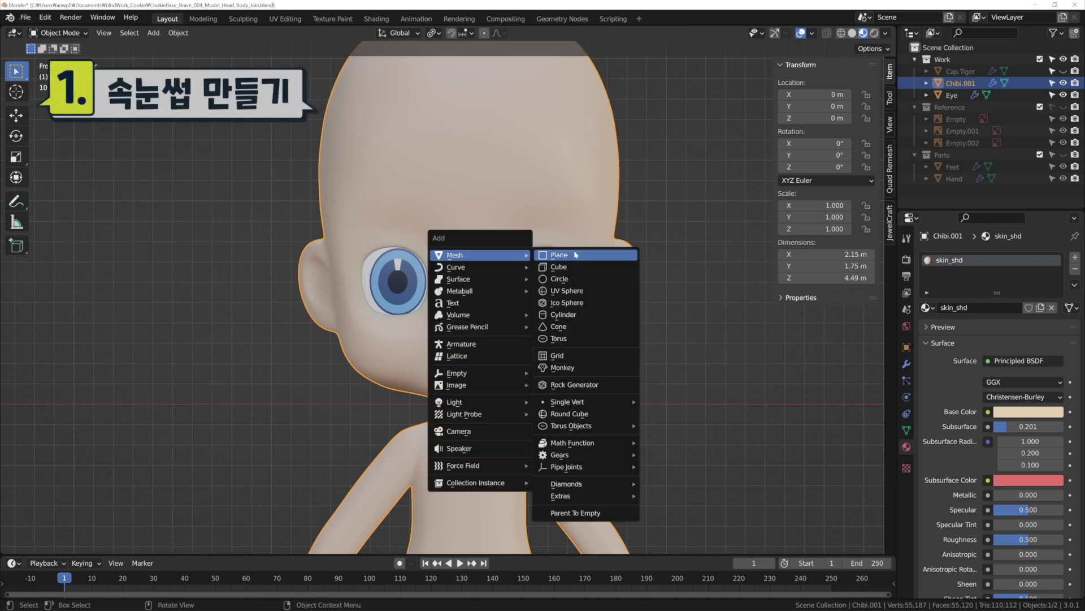
Step: Add a plane and rotate it 90° on X so it stands upright
left_click(575, 255)
key("Tab")
middle_click_drag(577, 263, 569, 265)
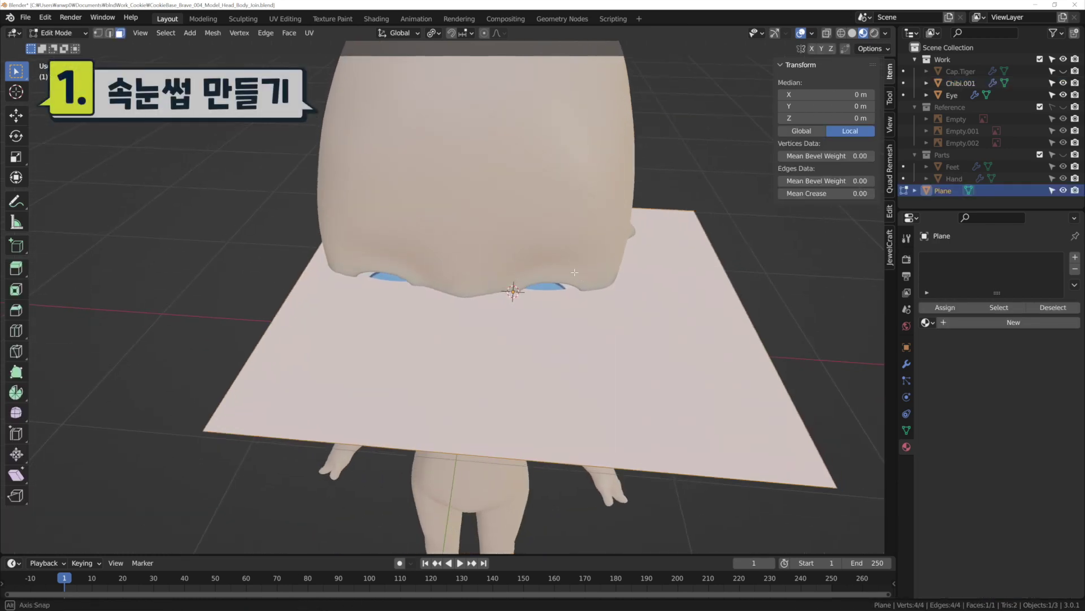
key("r")
key("x")
key("9")
key("0")
key("Return")
scroll(569, 266, "down", 2)
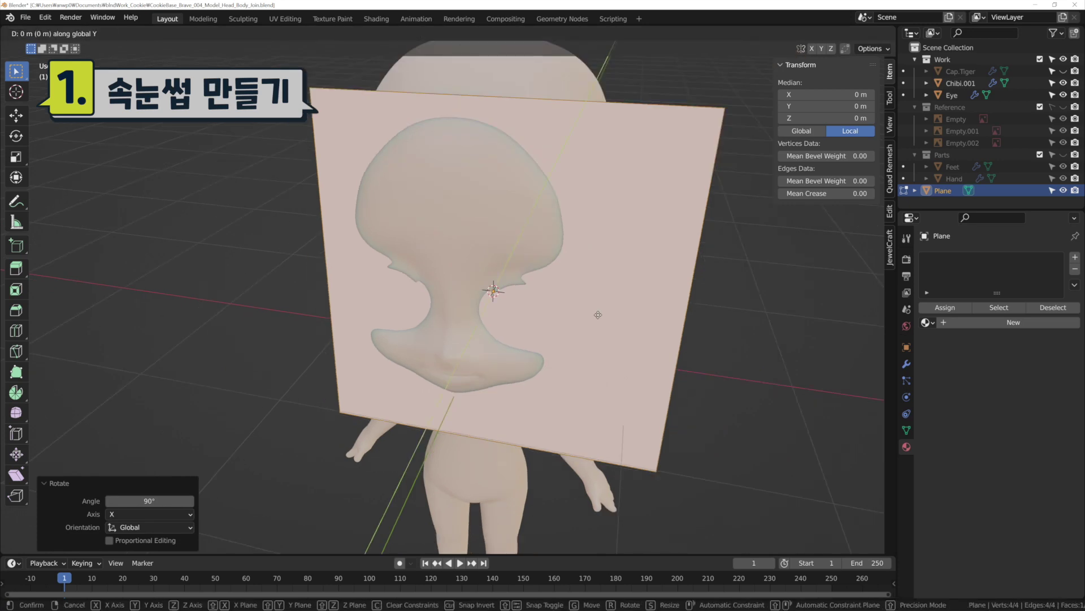
Step: In front view, move the plane forward along Y and shrink it over the eye
key("Escape")
key("KP_1")
key("g")
key("y")
left_click(609, 289)
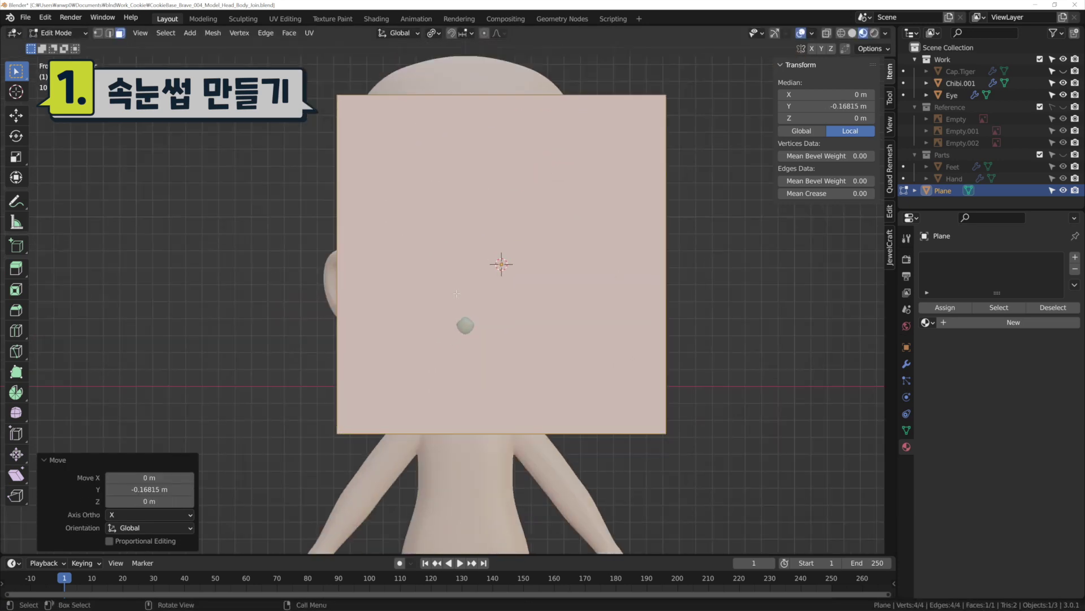
scroll(456, 294, "up", 1)
key("s")
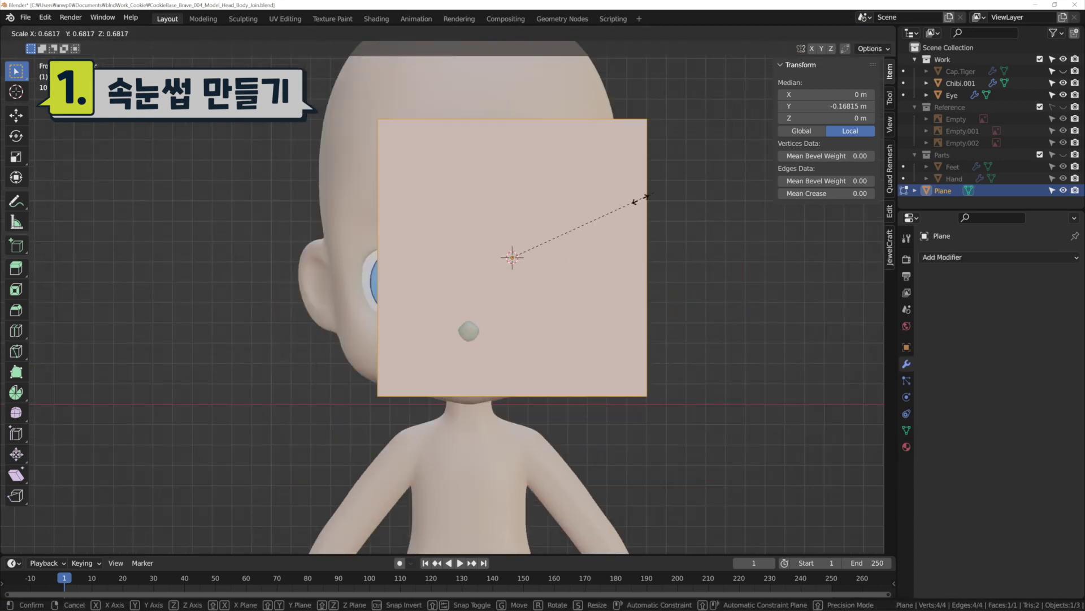
left_click(513, 258)
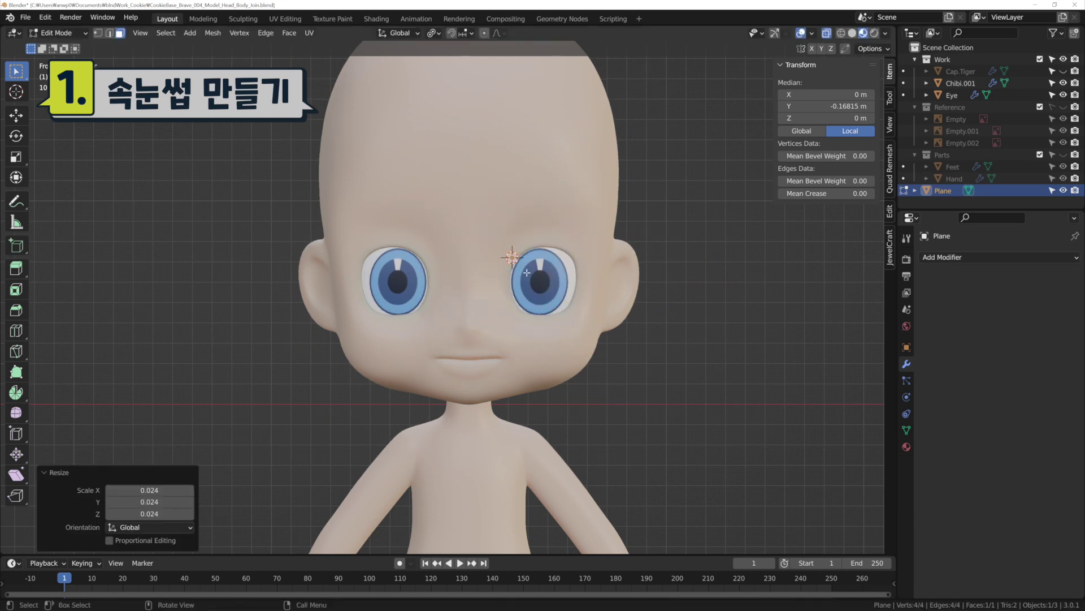
scroll(441, 283, "up", 4)
Step: Reposition the plane's corners to shape a strip arching over the eye
left_click(441, 287)
key("g")
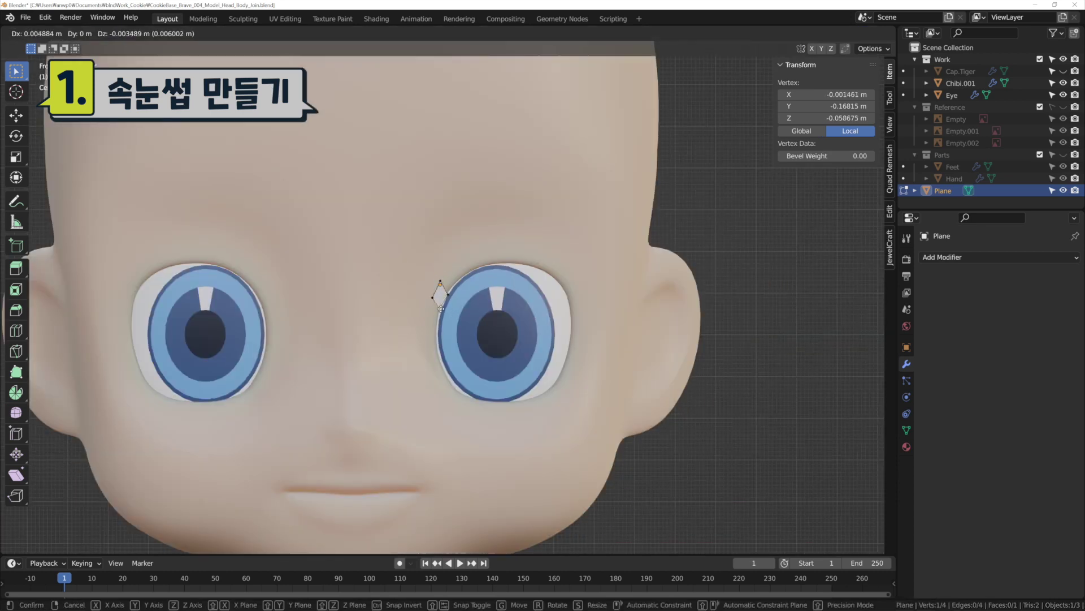
left_click(440, 310)
left_click(453, 274, "shift")
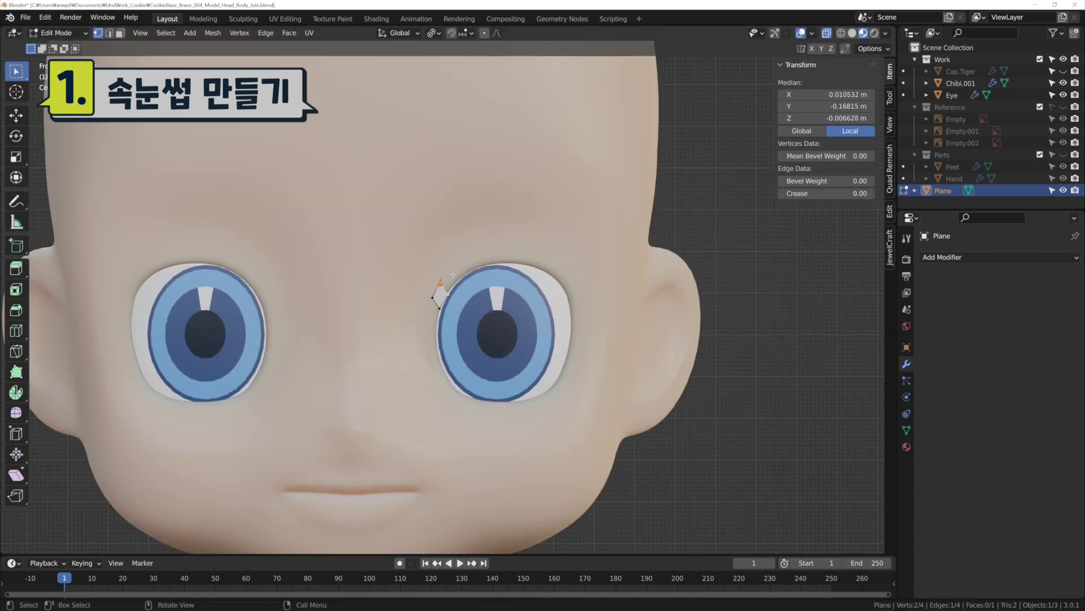
left_click(581, 296)
key("Tab")
middle_click_drag(581, 296, 499, 319)
Step: Move the eyelash strip along Y to sit in front of the face
key("g")
key("y")
left_click(508, 320)
key("Tab")
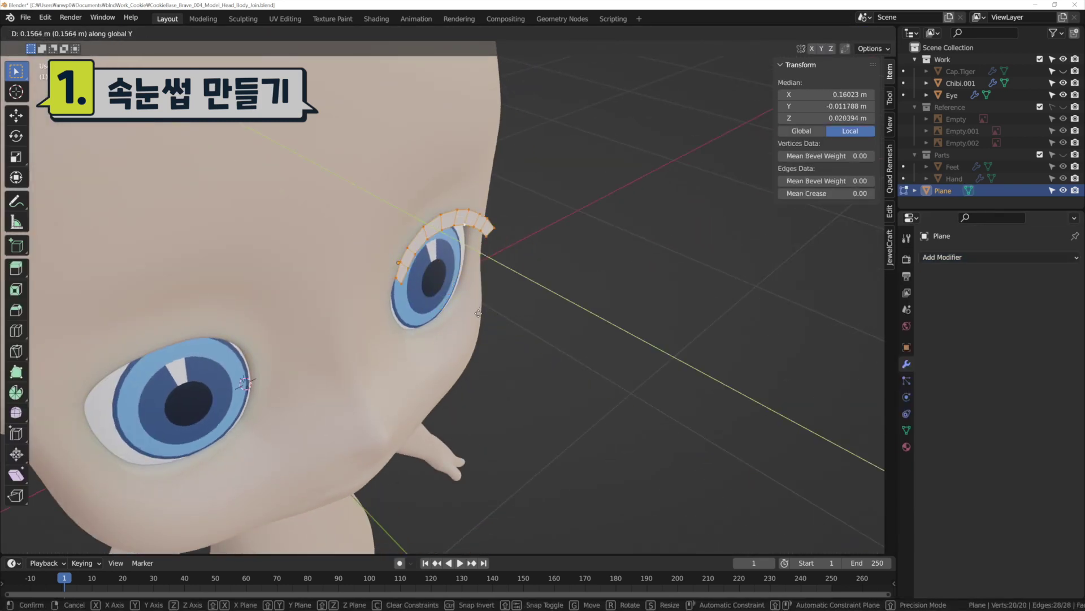
key("Tab")
Step: Add a Shrinkwrap modifier targeting Chibi.001 and a 0.01 m Solidify modifier
left_click(961, 257)
left_click(938, 447)
left_click(1022, 324)
left_click(1006, 355)
middle_click_drag(578, 323, 605, 319)
left_click(1034, 258)
left_click(862, 459)
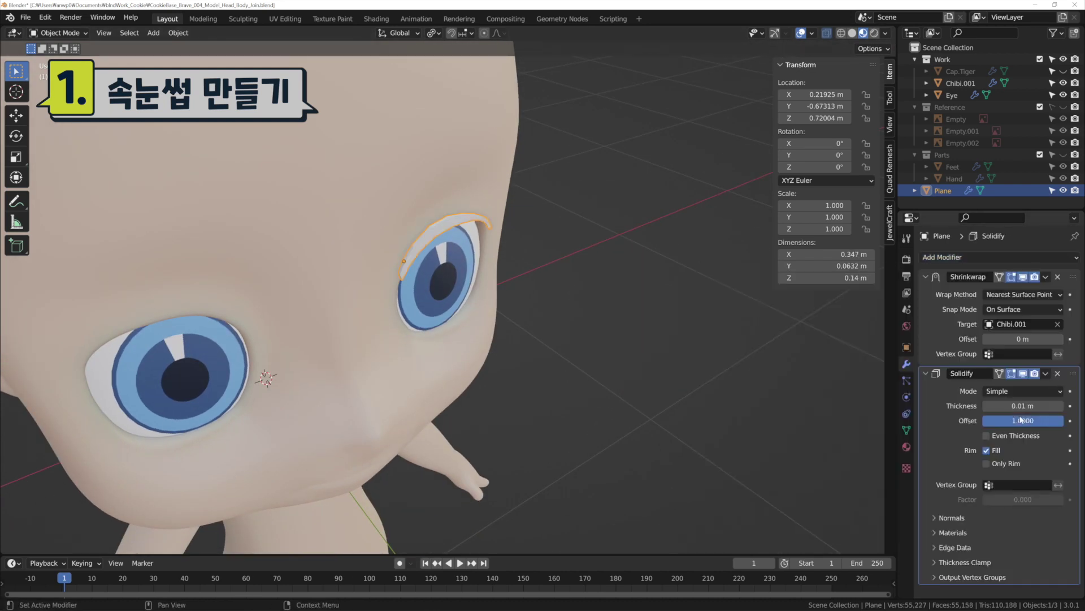
Step: Set the Solidify offset to 1 and add a Subdivision modifier to smooth the strip
key("Return")
middle_click_drag(452, 282, 429, 294)
left_click(995, 257)
left_click(843, 478)
scroll(1027, 487, "down", 4)
scroll(620, 294, "up", 3)
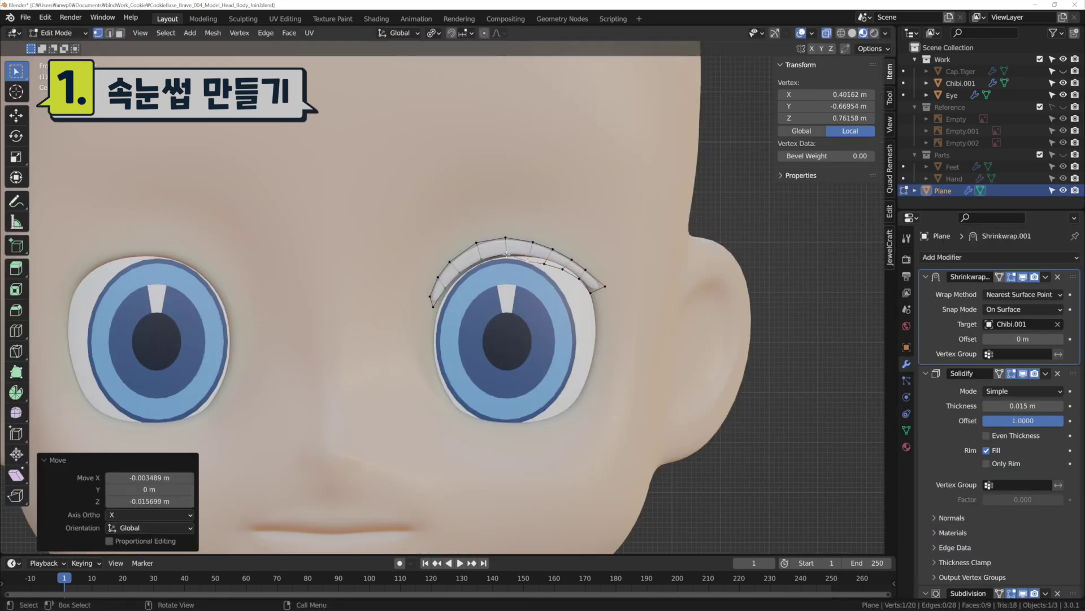
Step: Extrude the strip one face further and move its vertices to fit the brow
key("e")
left_click(608, 288)
key("g")
left_click(594, 294)
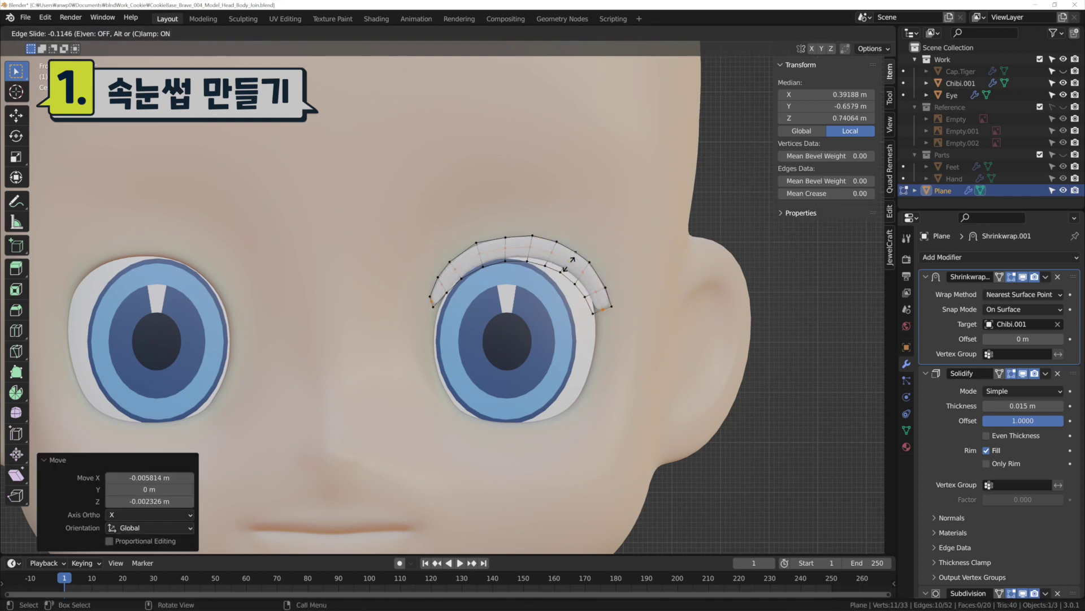
key("Tab")
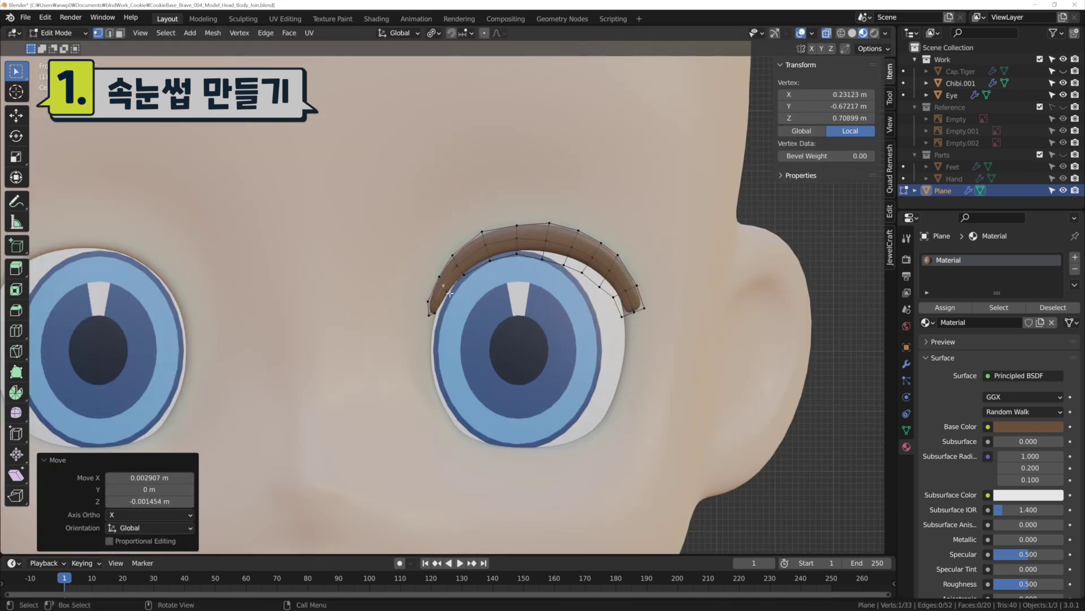
left_click_drag(667, 295, 675, 293)
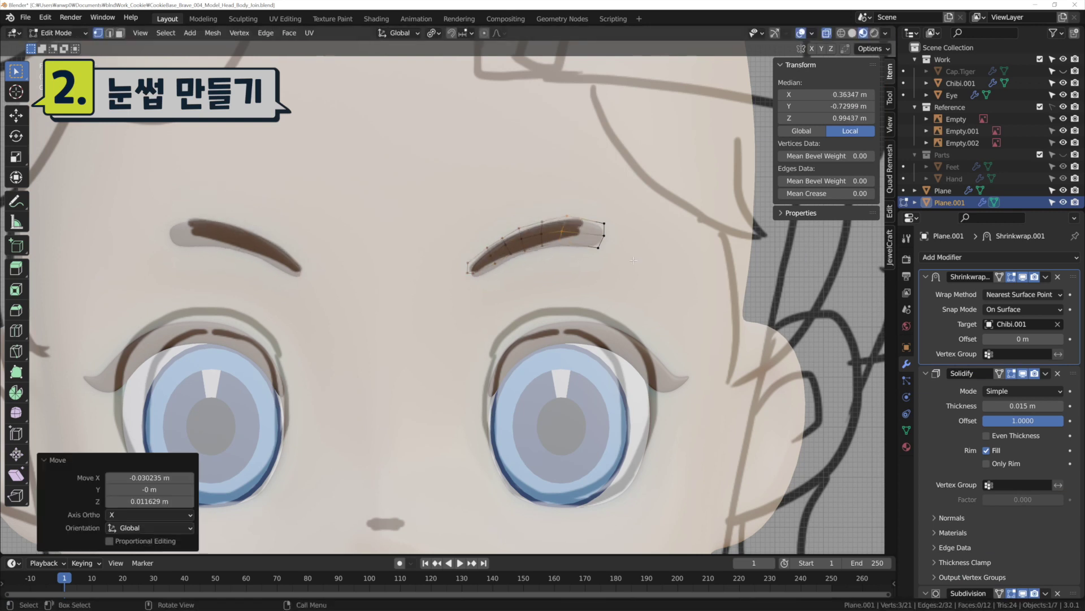
key("g")
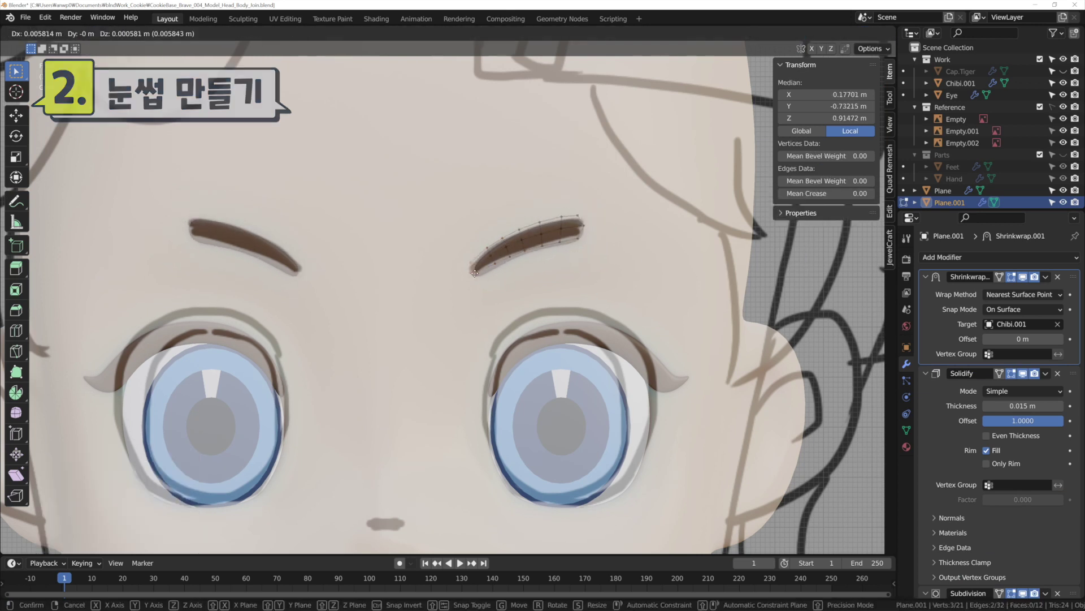
key("shift+a")
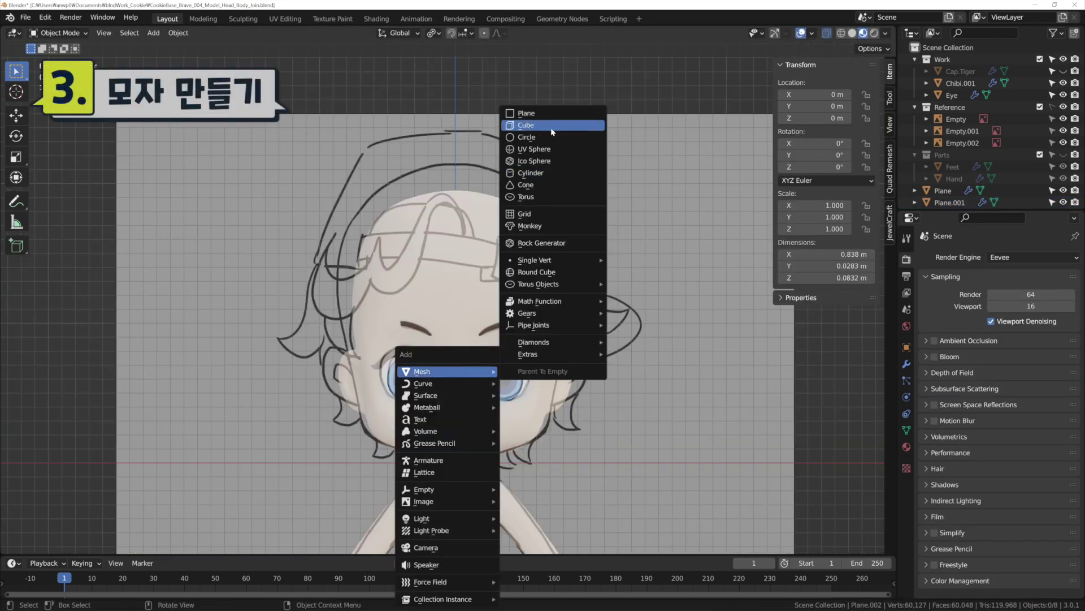
Step: Add a cube, smooth its vertices into a rounded shape and raise it onto the head
left_click(551, 131)
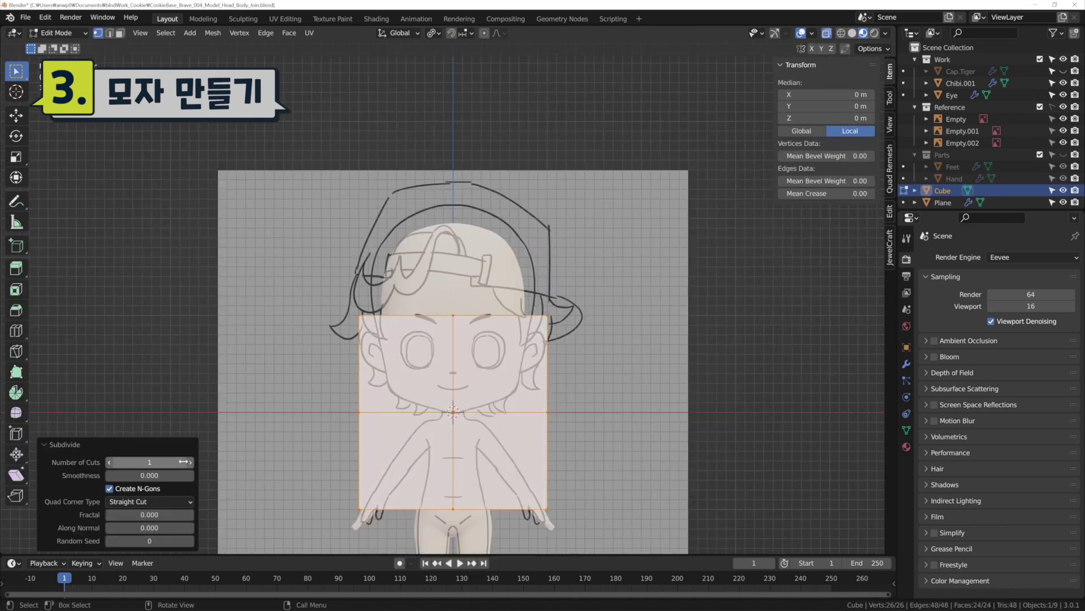
scroll(541, 424, "down", 1)
right_click(507, 381)
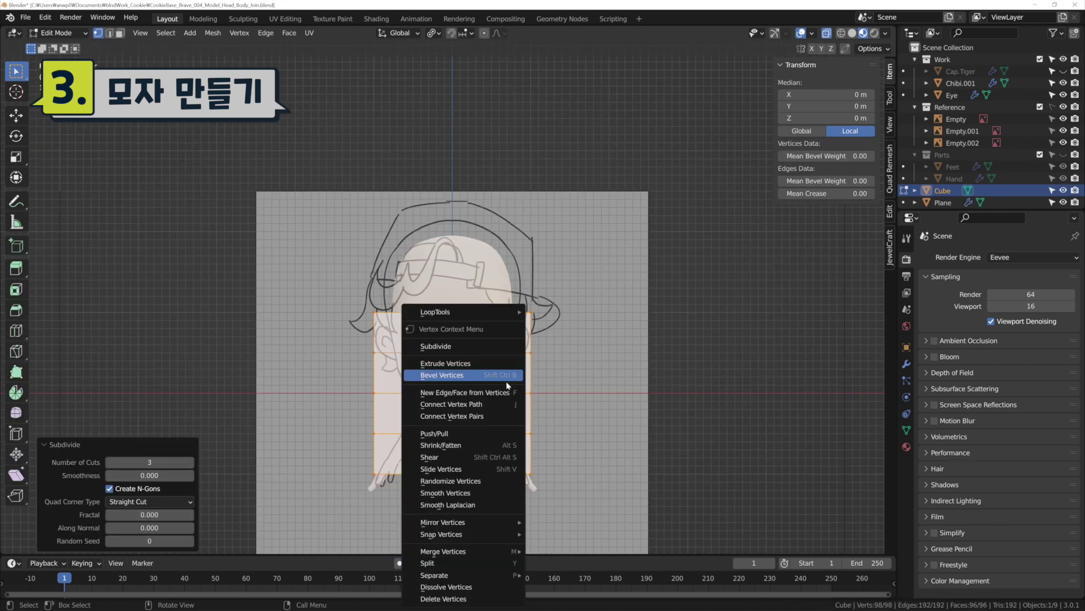
left_click(503, 381)
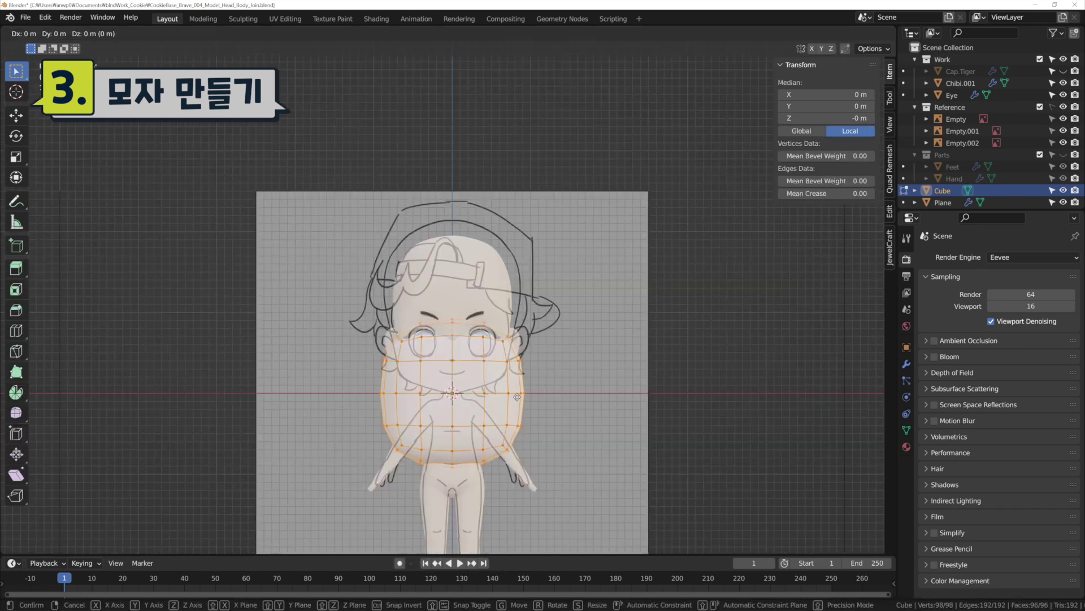
left_click(517, 340)
scroll(462, 421, "up", 3)
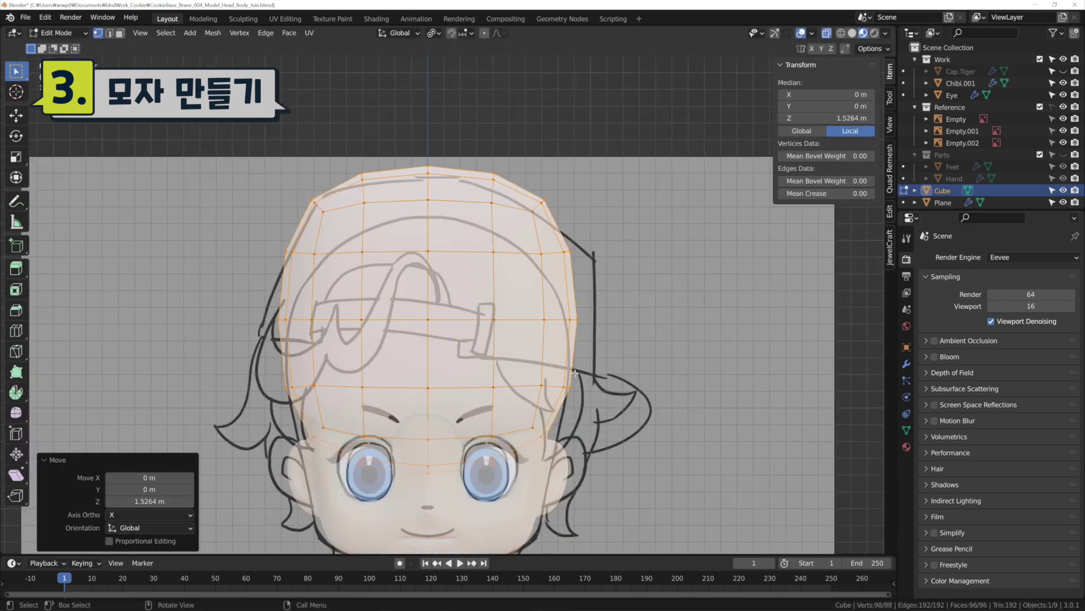
Step: Box-select the bottom loop and flatten it with S Z 0 into the cap's rim
key("b")
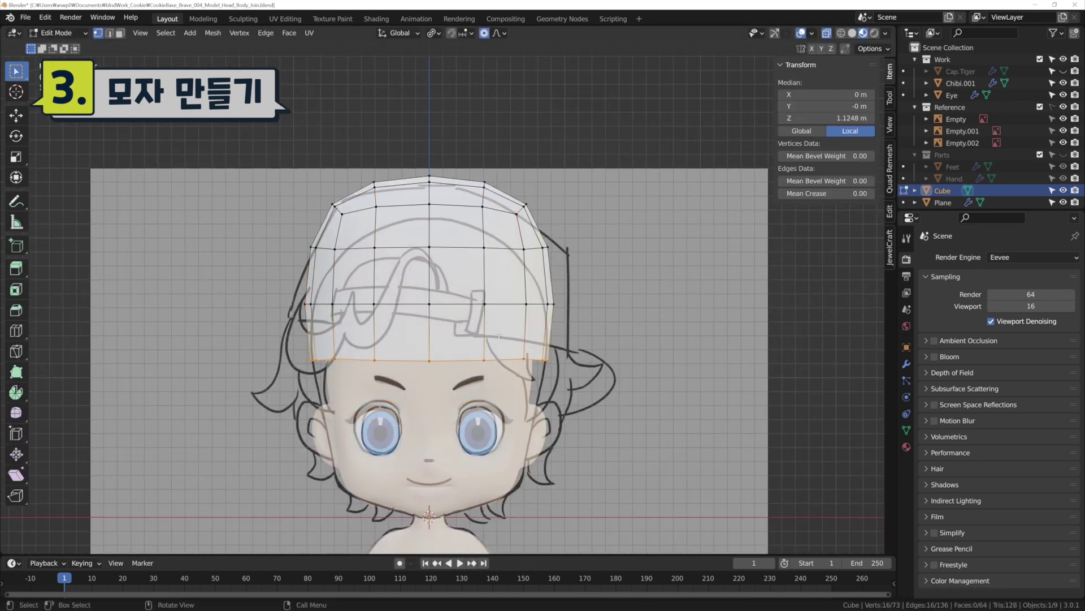
key("g")
key("z")
key("s")
key("z")
key("0")
key("Return")
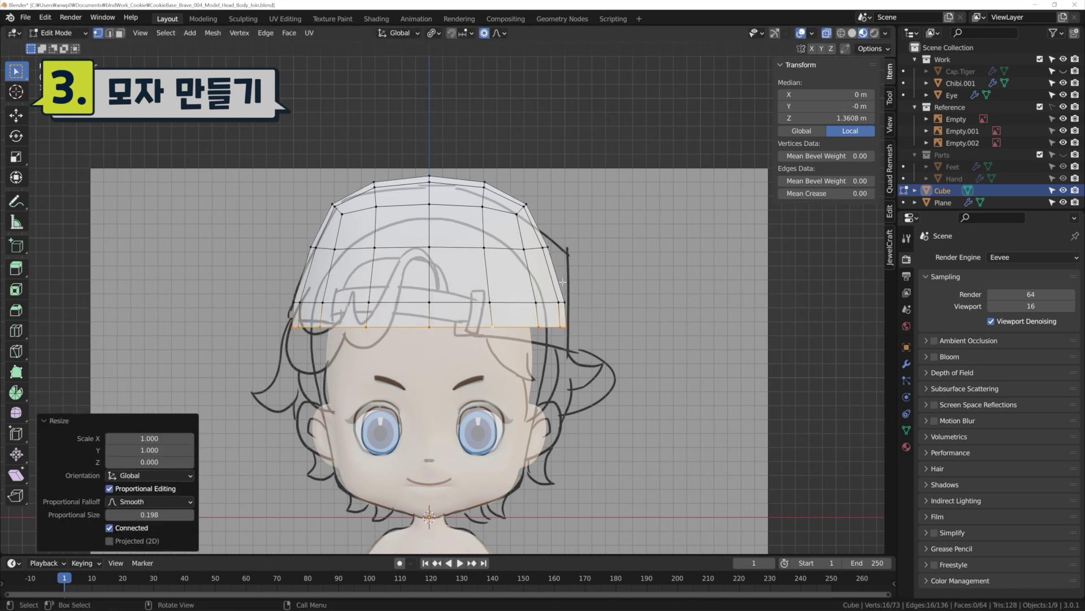
Step: Raise the cap's lower band along Z and scale a rim vertex in width
middle_click_drag(579, 317, 622, 299)
key("g")
key("z")
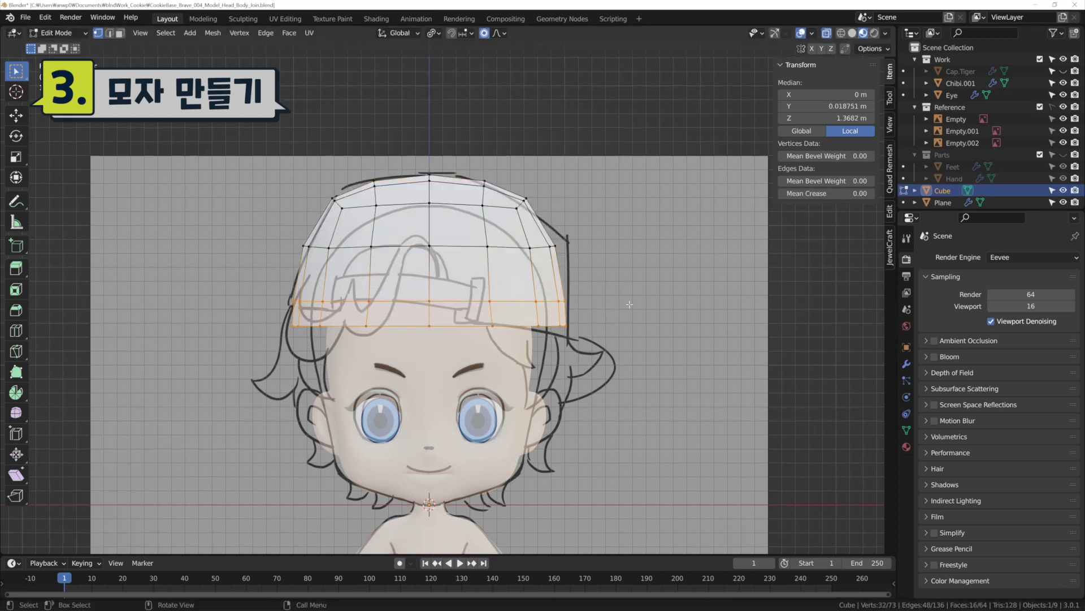
left_click(660, 284)
left_click(489, 289)
key("s")
key("x")
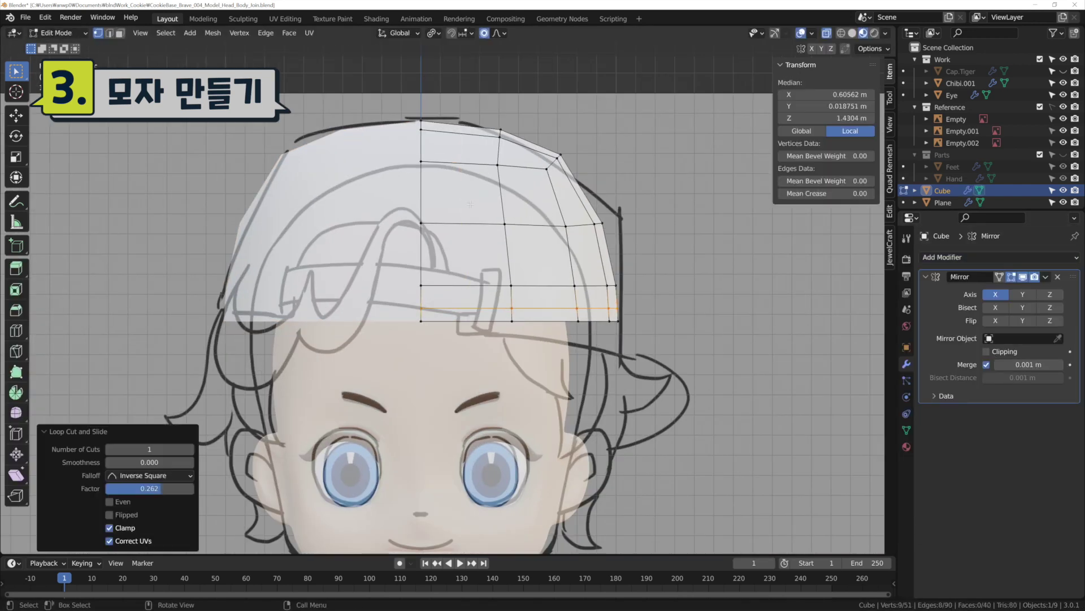
Step: Add a vertical loop cut and knife-cut the back opening, shifting its vertices sideways
key("ctrl+r")
left_click(477, 162)
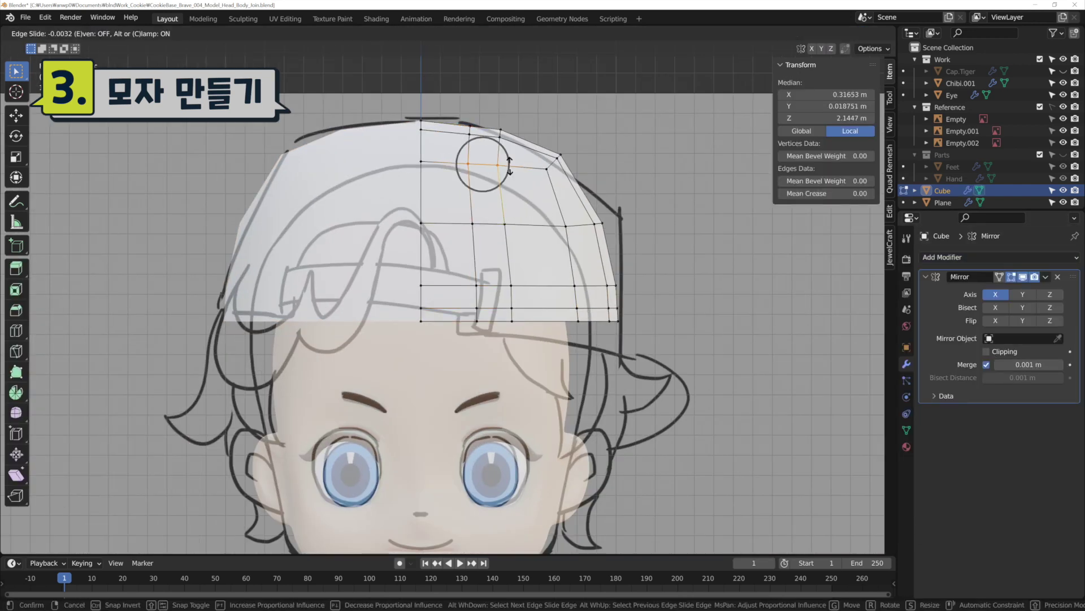
left_click(461, 279)
key("k")
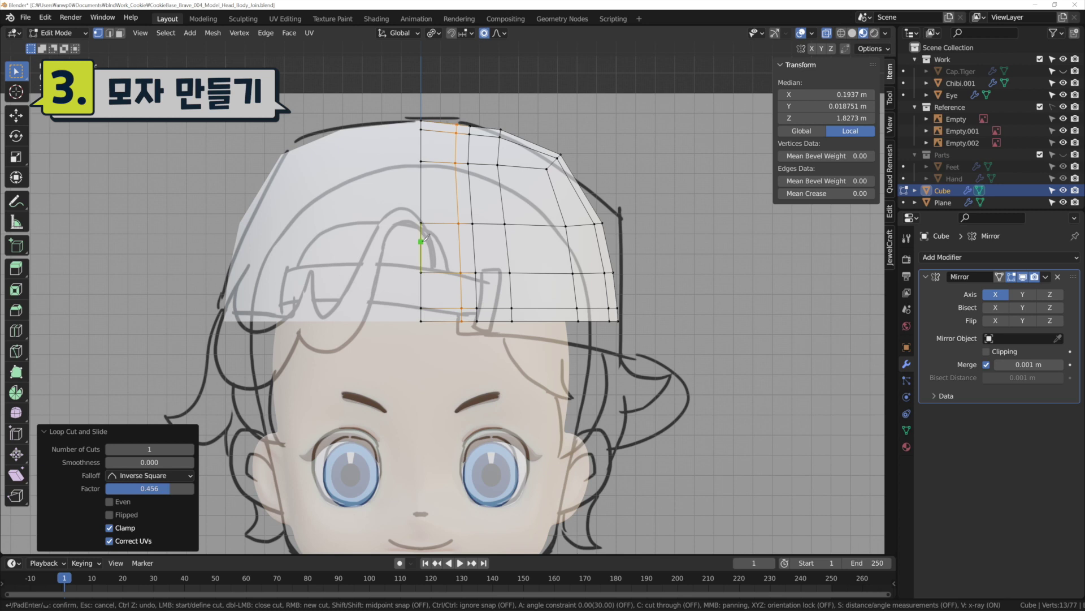
left_click(495, 307)
key("Return")
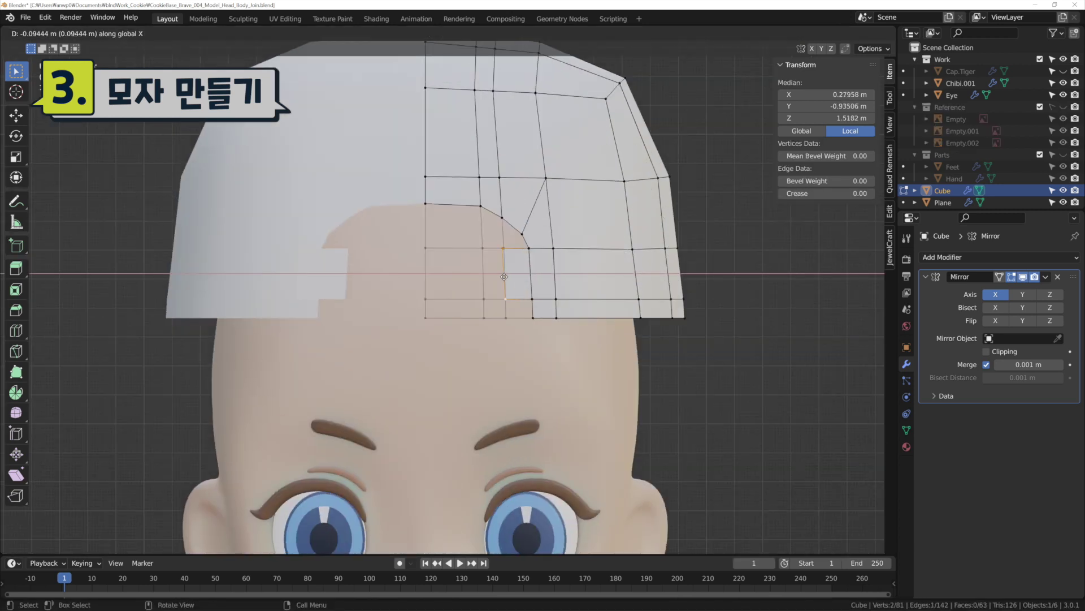
left_click(433, 278)
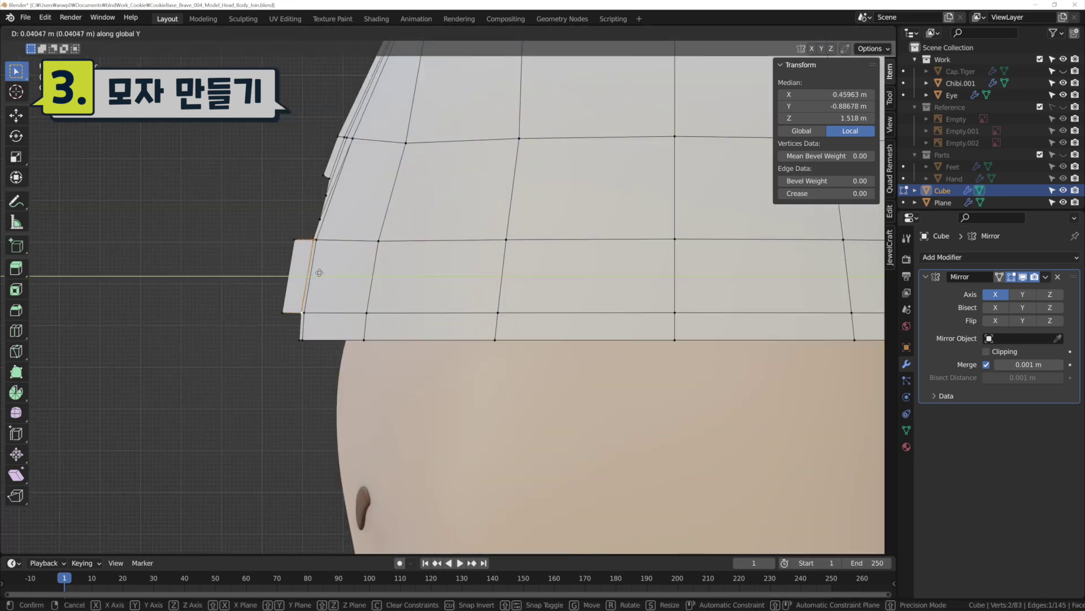
key("shift+a")
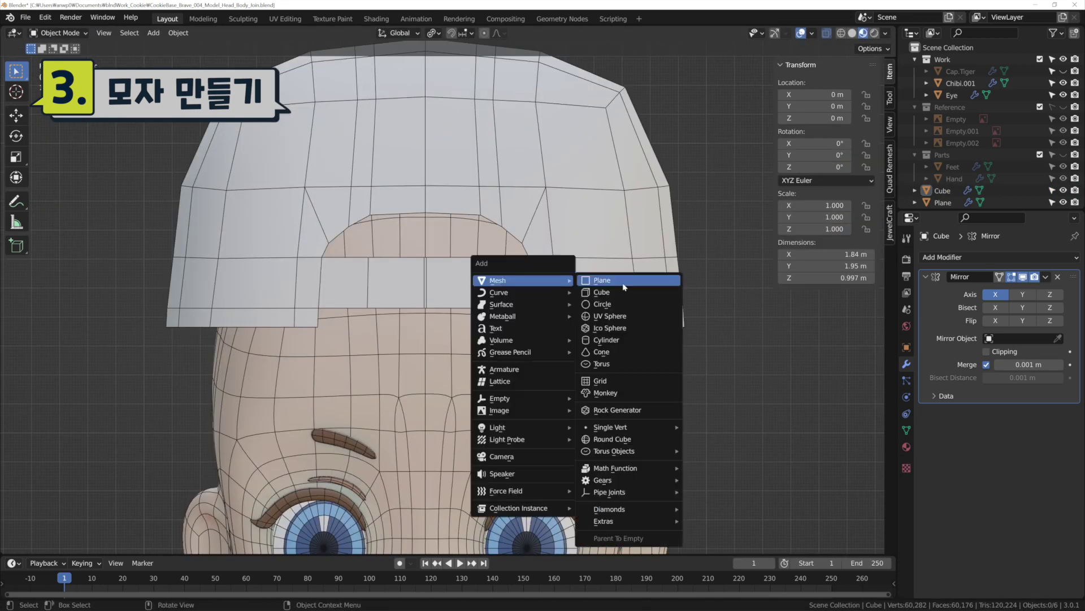
Step: Add a torus for the buckle and rotate it 90° on X so it stands upright
left_click(601, 364)
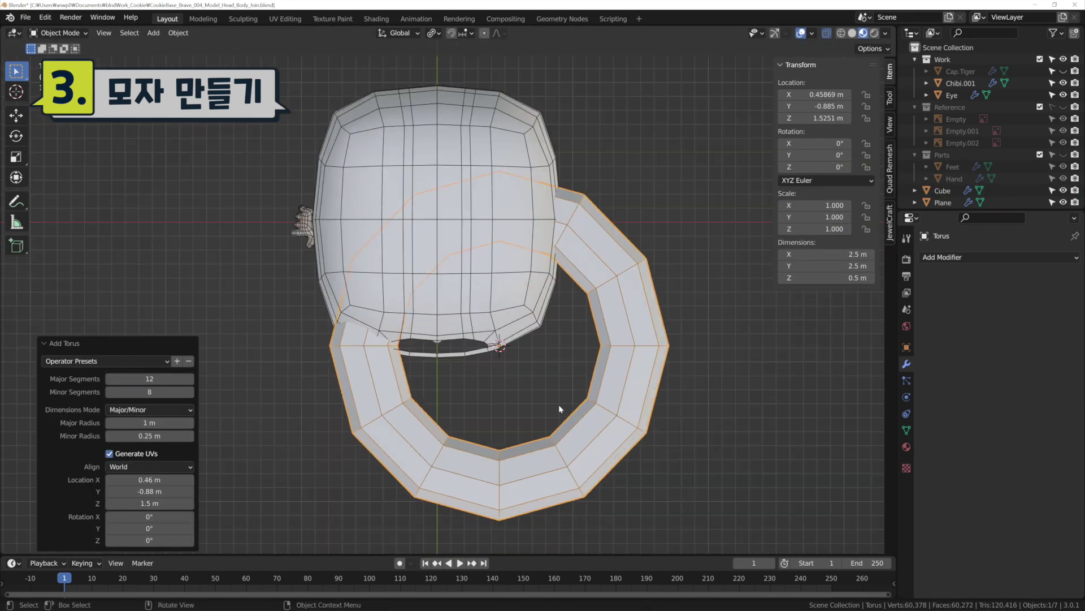
key("r")
key("x")
key("9")
key("0")
key("Return")
key("KP_1")
key("Tab")
Step: Stretch the torus vertices taller and tilt them slightly for the buckle
key("KP_Decimal")
key("alt+a")
key("ctrl+z")
left_click(468, 208)
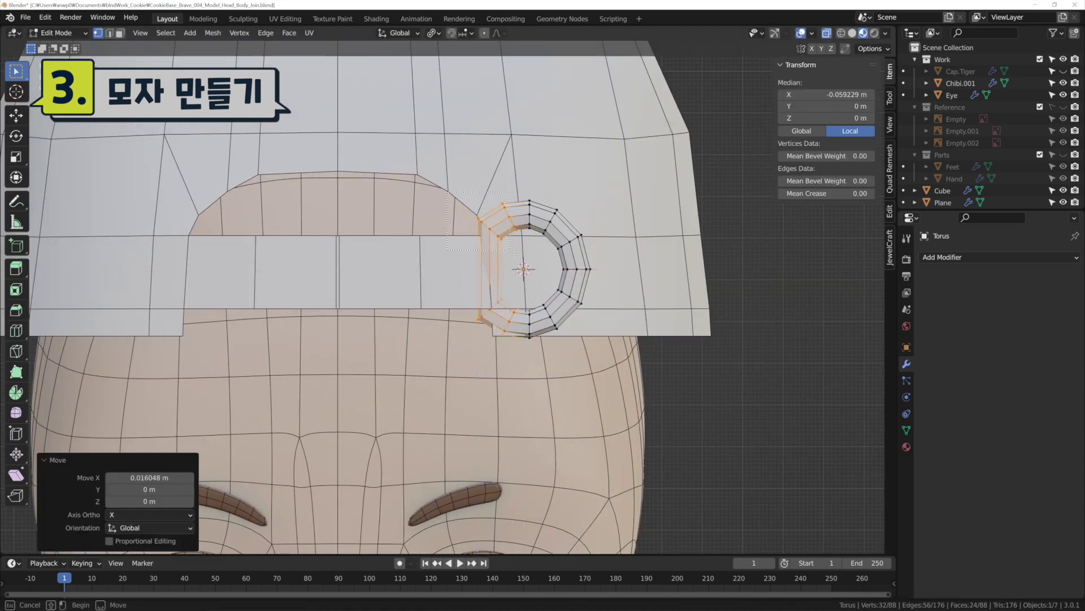
key("r")
left_click(497, 243)
key("g")
key("z")
key("Escape")
Step: Widen the buckle's upper-left loop and flatten its left side into a D shape
key("ctrl+z")
key("s")
key("x")
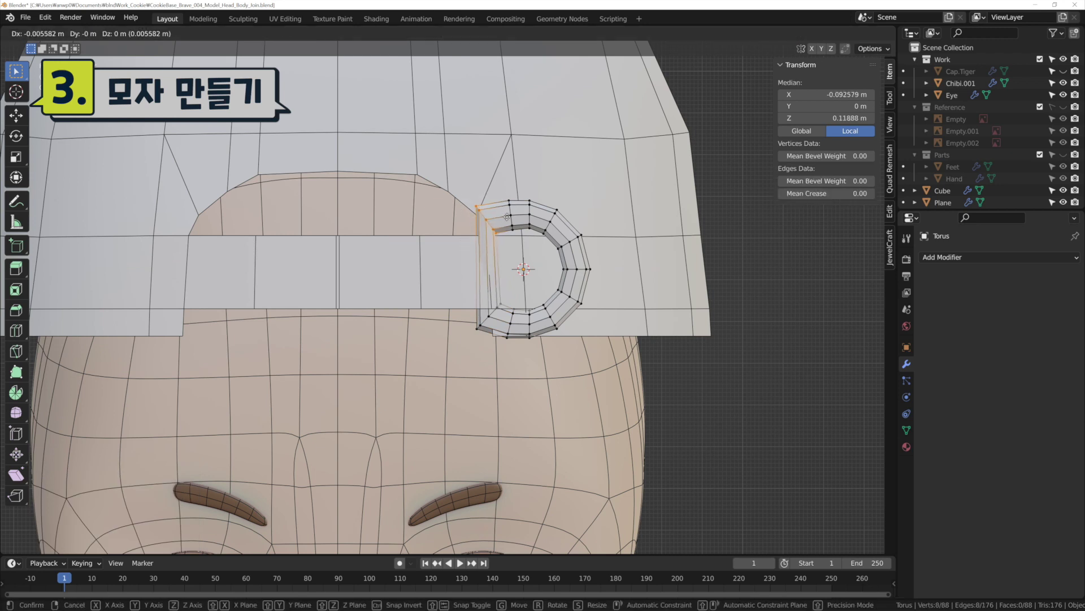
left_click(512, 256)
key("g")
key("x")
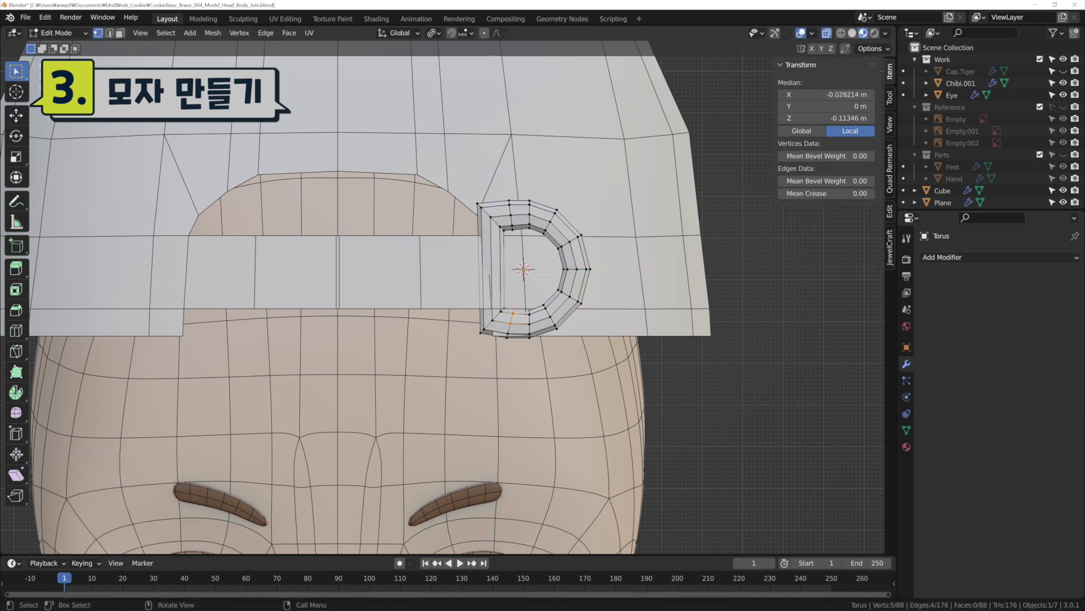
left_click(517, 324)
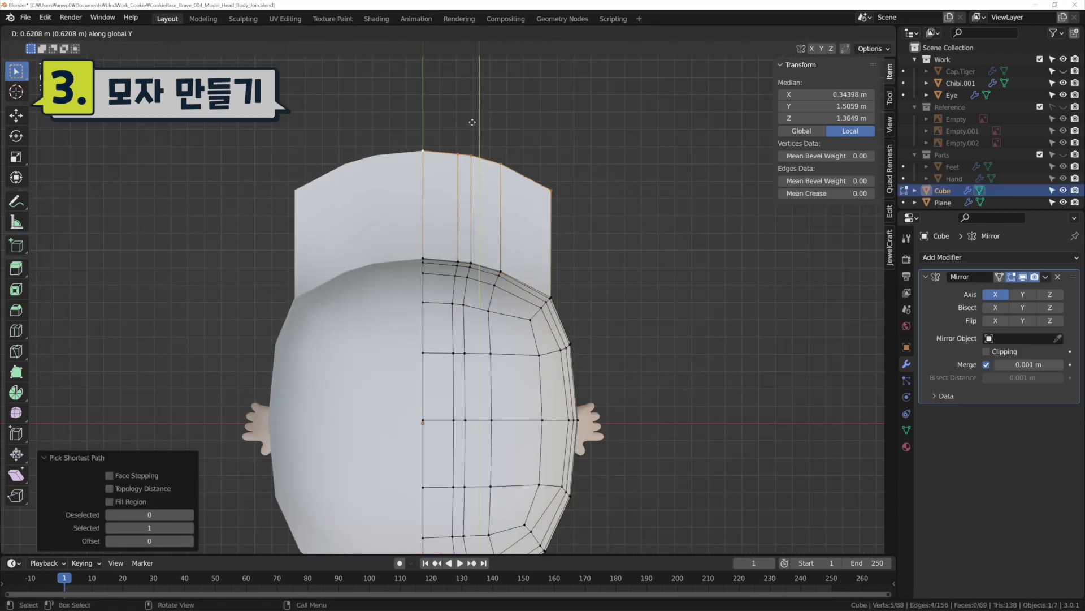
Step: Nudge the cap's top vertices and one cap vertex into better positions
left_click(472, 122)
left_click(473, 169)
key("g")
left_click(489, 178)
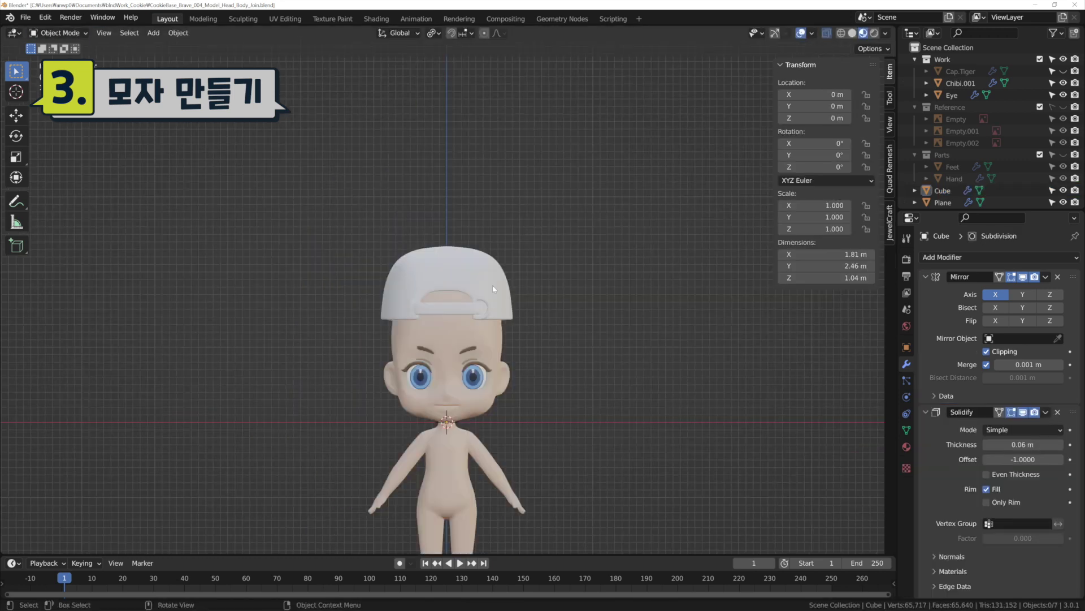
Step: Give the cap a new orange material, then tilt and reposition it on the head
left_click(1013, 307)
left_click(1029, 432)
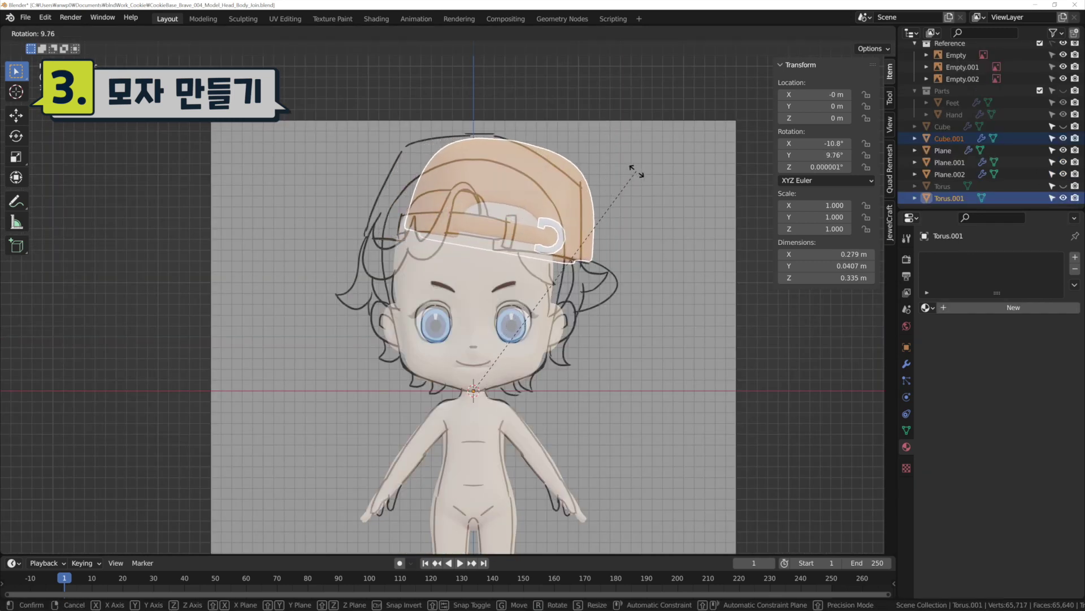
left_click(634, 174)
key("g")
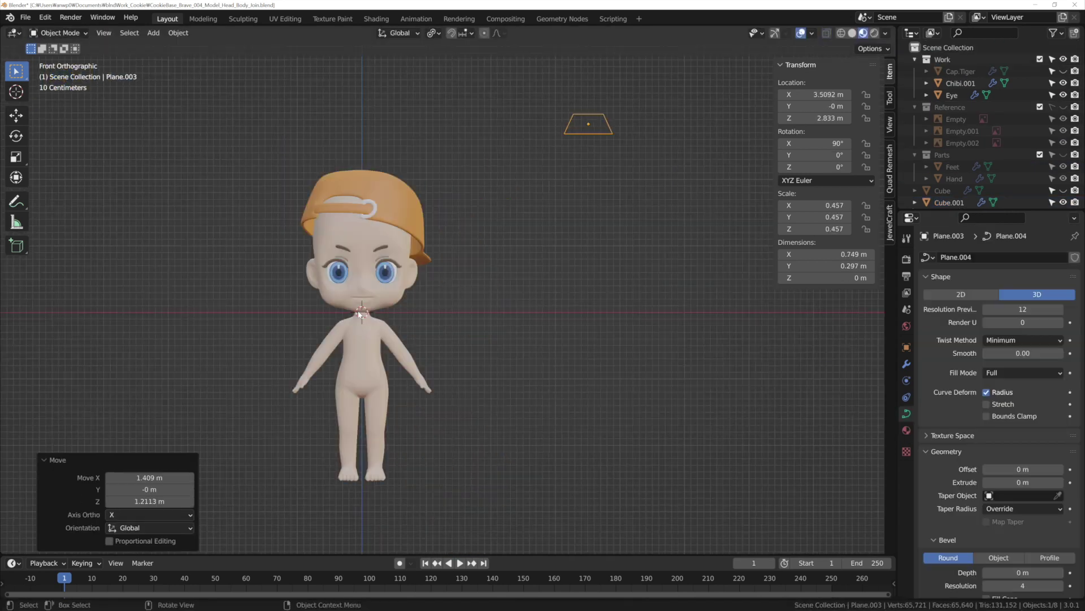
key("shift+a")
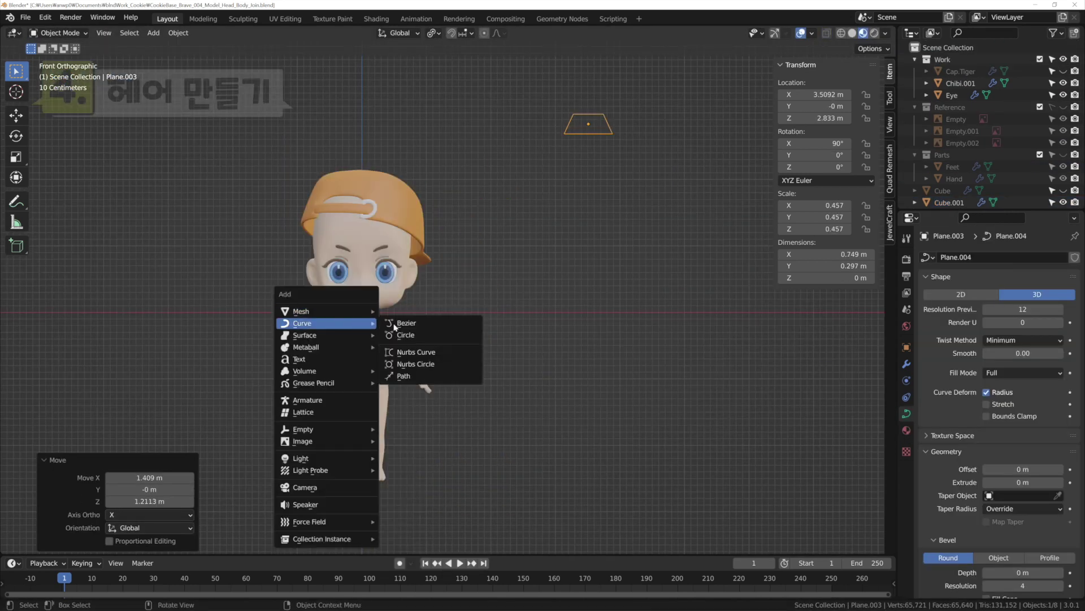
Step: Add a NURBS path hair strand, pull its points onto the cap and delete an extra point
left_click(395, 373)
key("Tab")
left_click(511, 249)
left_click_drag(444, 227, 430, 249)
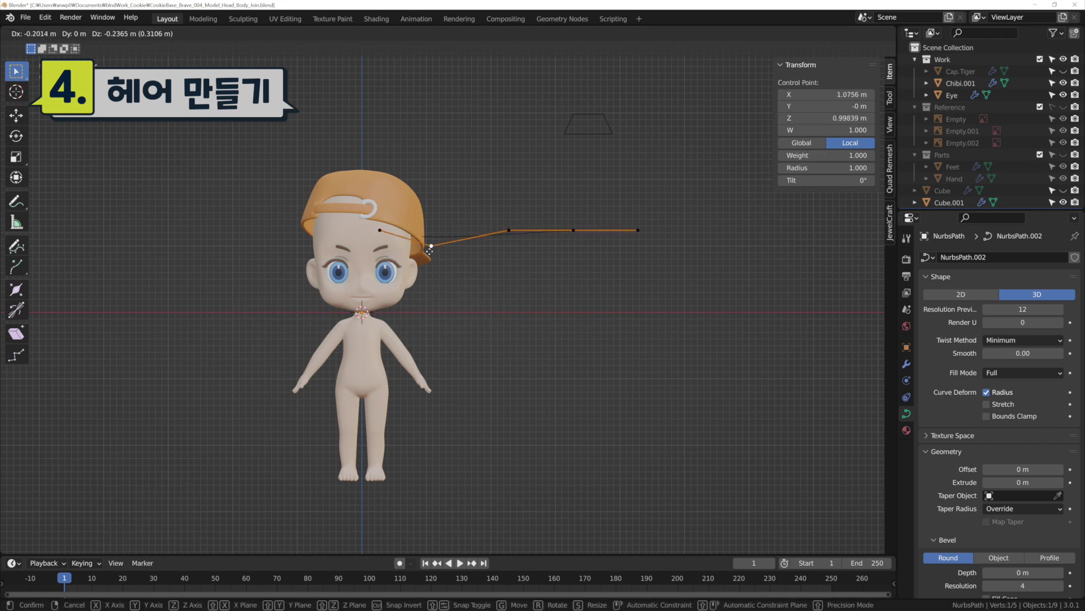
key("ctrl+x")
left_click(399, 251)
key("g")
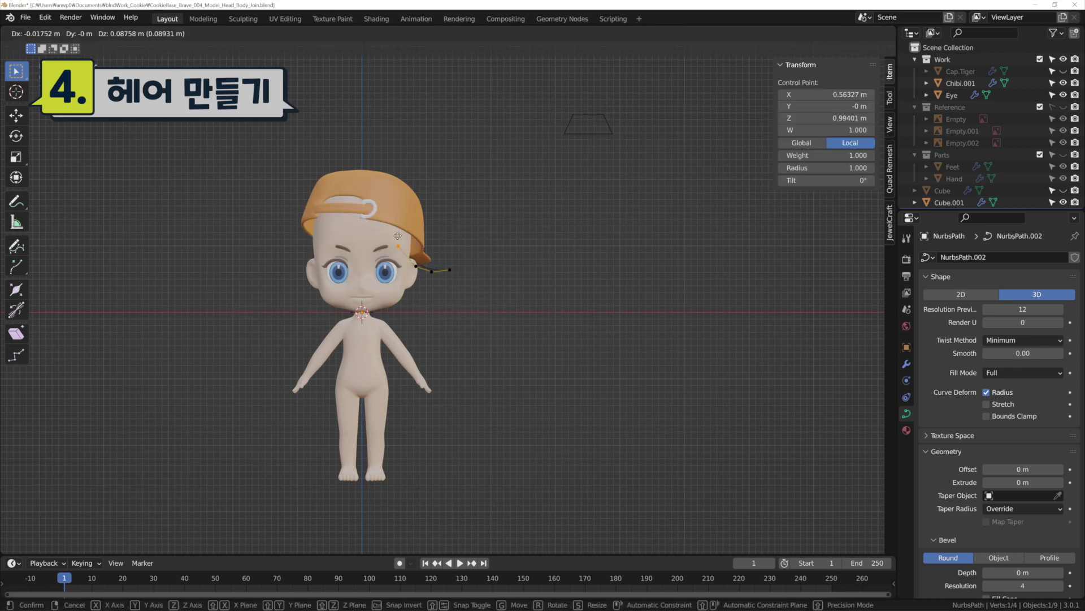
left_click(411, 273)
Step: Set the strand's bevel to an object profile using Plane.003 as the cross-section
key("Tab")
scroll(1001, 395, "down", 5)
left_click(999, 423)
left_click(1023, 438)
left_click(1012, 455)
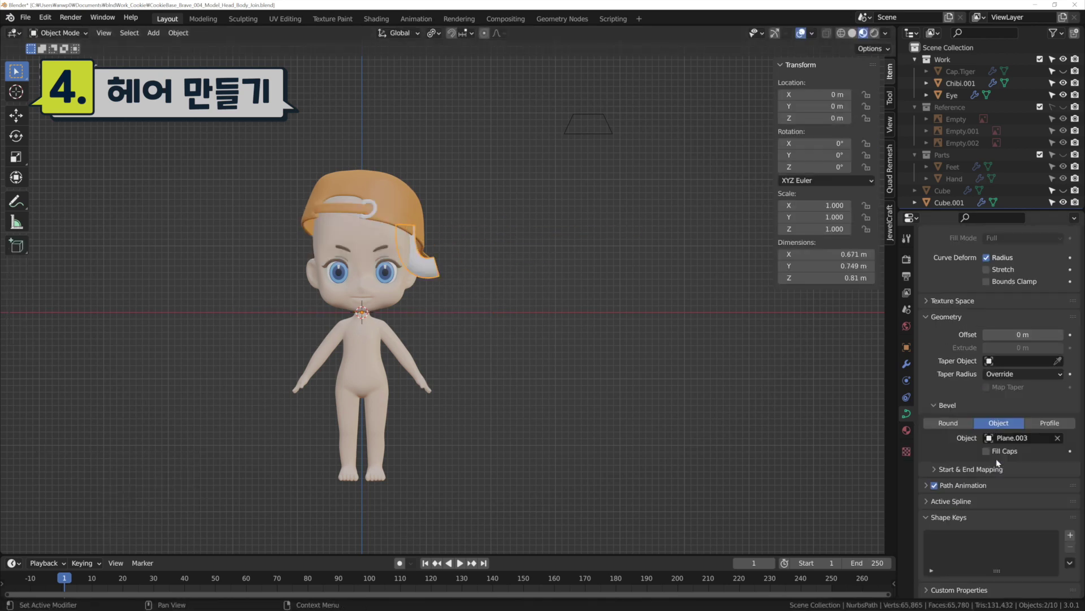
Step: Adjust the strand's thickness and control points, shrinking its radius with Alt+S
mouse_move(593, 328)
middle_mouse_down()
mouse_move(497, 259)
mouse_move(483, 282)
middle_mouse_up()
key("Tab")
left_click(497, 258)
left_click(422, 272)
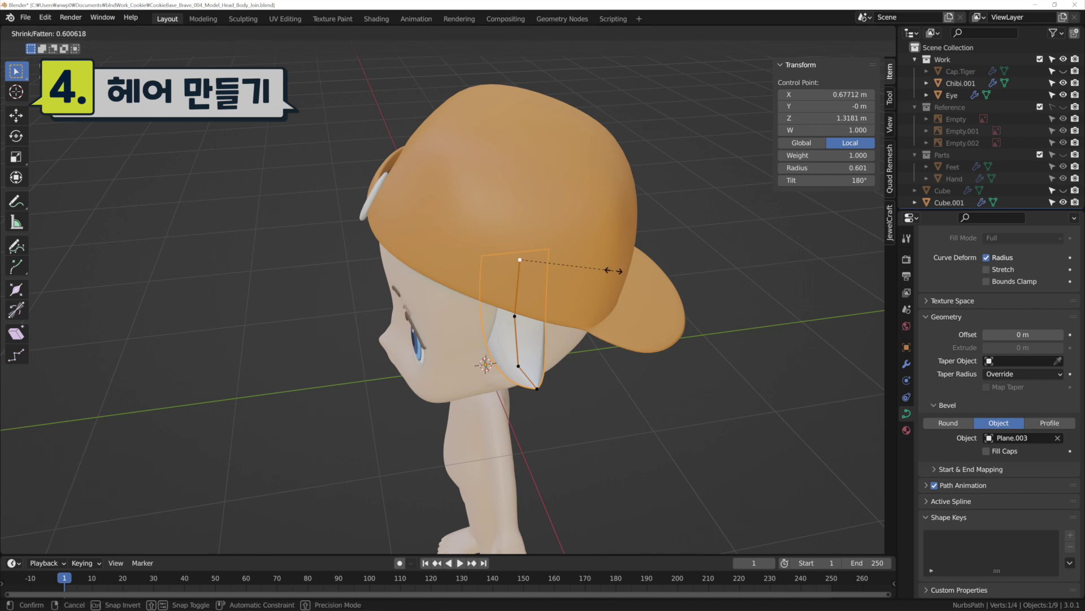
key("KP_7")
left_click(357, 325)
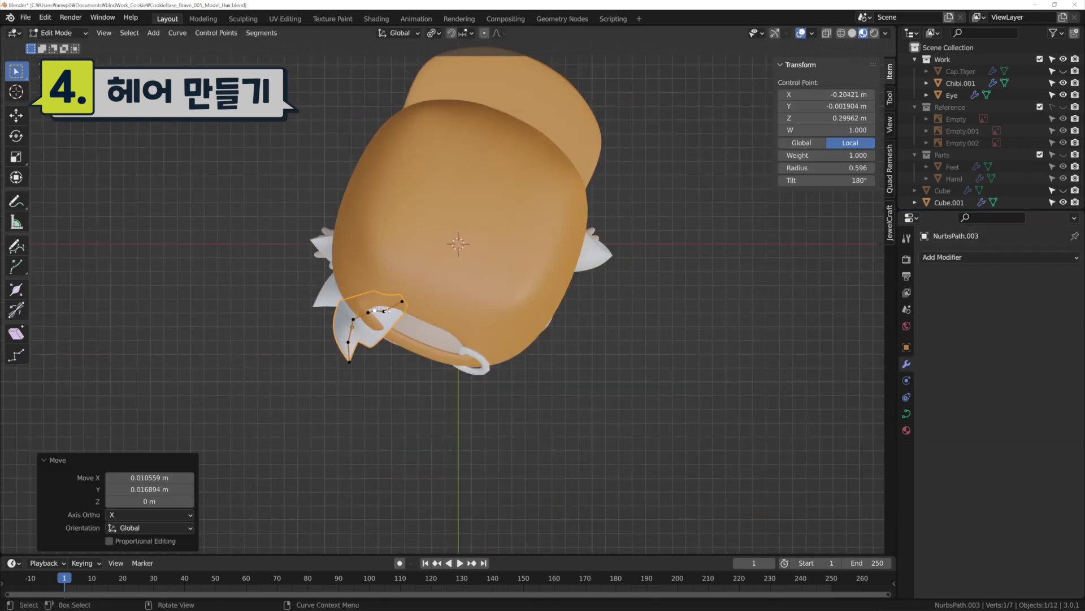
mouse_move(367, 312)
middle_mouse_down()
mouse_move(462, 225)
mouse_move(472, 183)
middle_mouse_up()
key("a")
key("alt+s")
left_click(445, 220)
Step: Show the reference images and move the strand's points to trace the sketch
key("KP_3")
left_click(471, 238)
key("g")
left_click(501, 242)
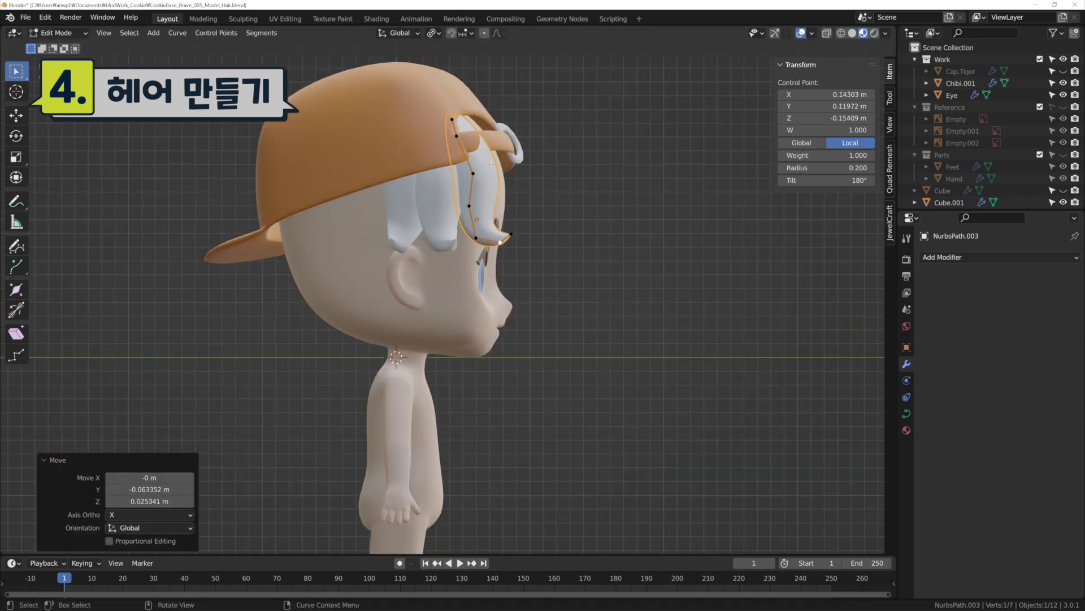
key("KP_1")
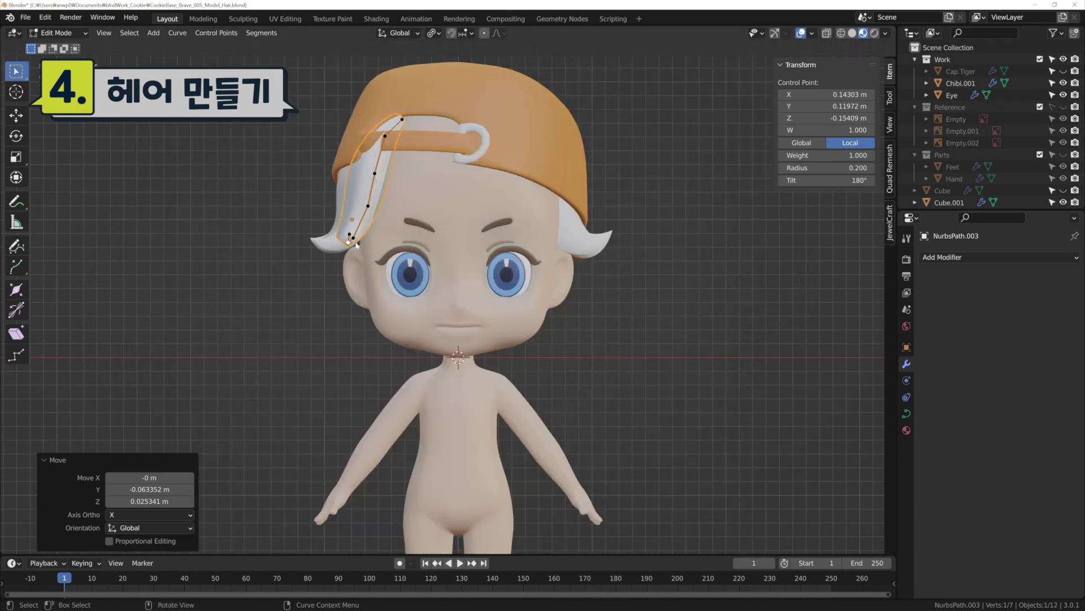
mouse_move(349, 234)
left_mouse_down()
mouse_move(356, 222)
mouse_move(356, 244)
mouse_move(378, 253)
left_mouse_up()
key("alt+h")
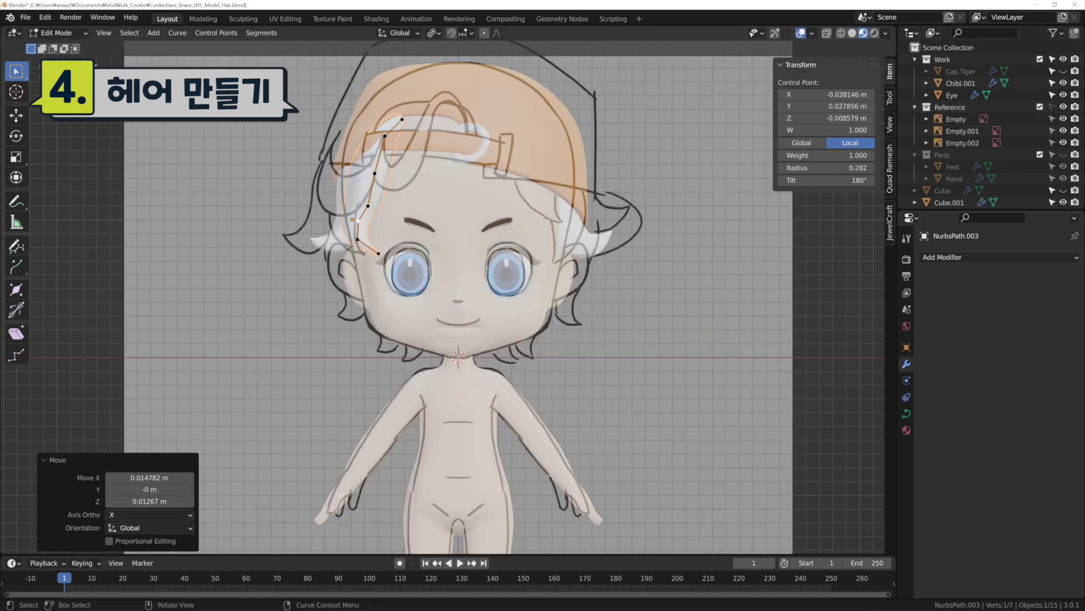
left_click_drag(370, 205, 376, 171)
left_click_drag(378, 253, 371, 257)
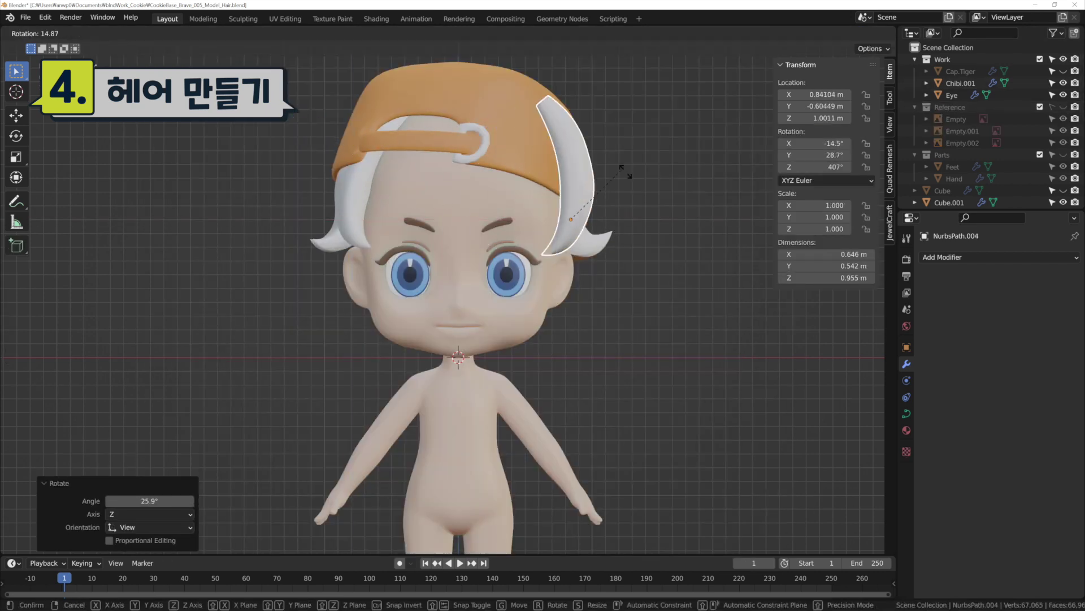
Step: Move a side strand point and extrude a new point to extend the strand
key("KP_3")
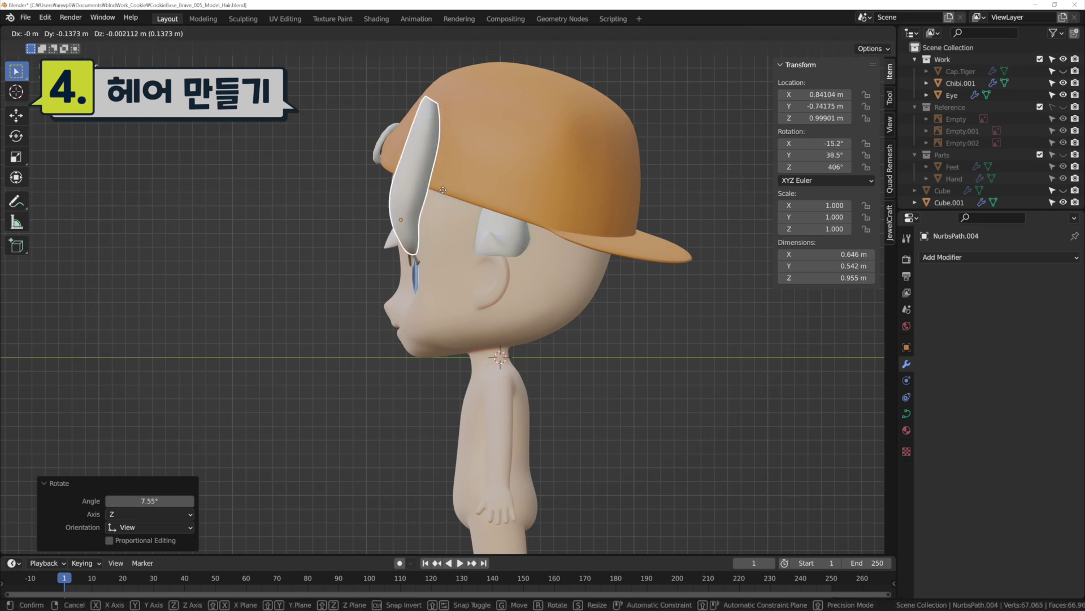
key("KP_7")
key("Tab")
left_click(564, 335)
key("g")
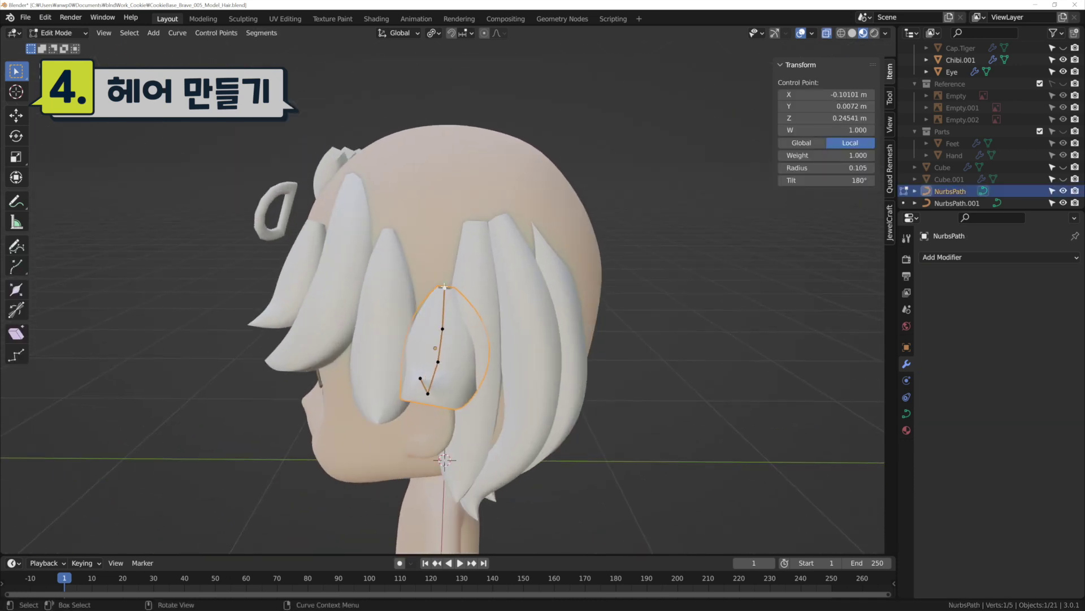
key("e")
left_click(438, 245)
Step: Tilt the whole strand with Ctrl+T to lie along the head and reposition a point
middle_click_drag(446, 249, 455, 255)
key("a")
key("ctrl+t")
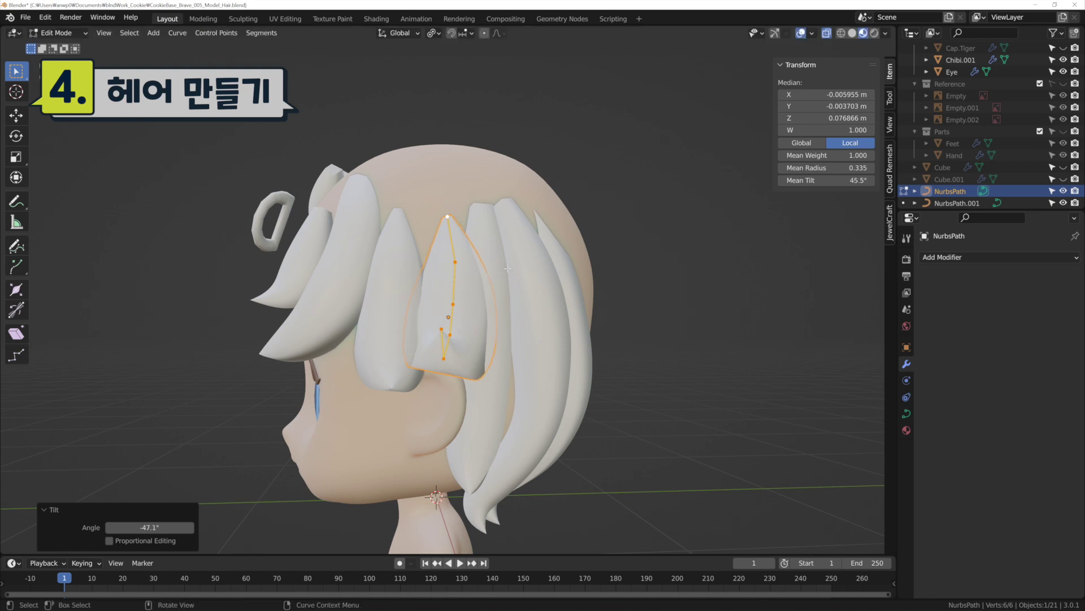
left_click_drag(455, 262, 459, 271)
middle_click_drag(508, 269, 528, 273)
key("KP_1")
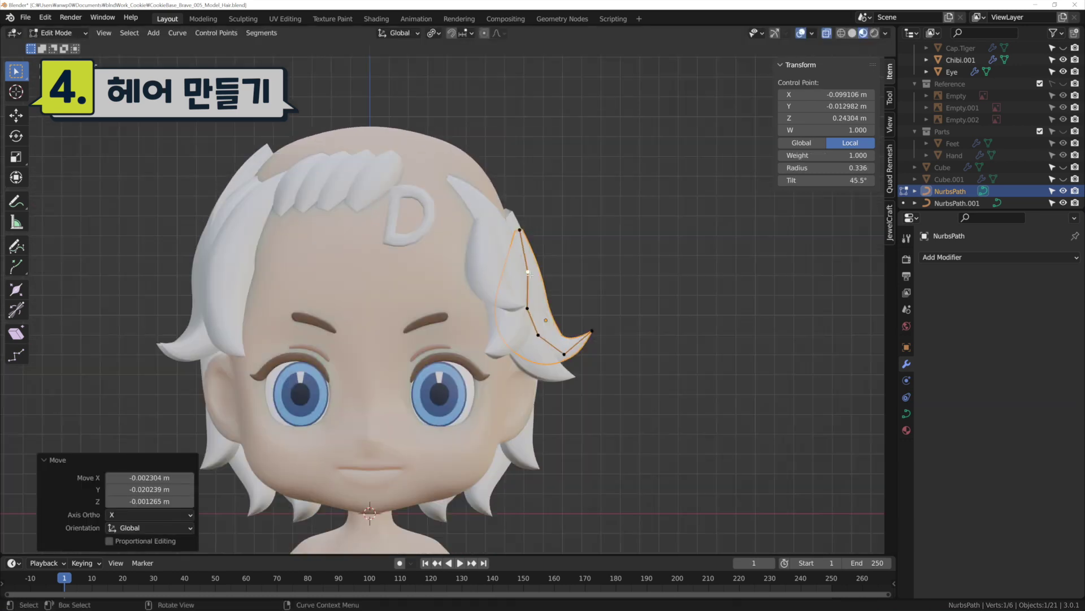
key("KP_3")
key("KP_7")
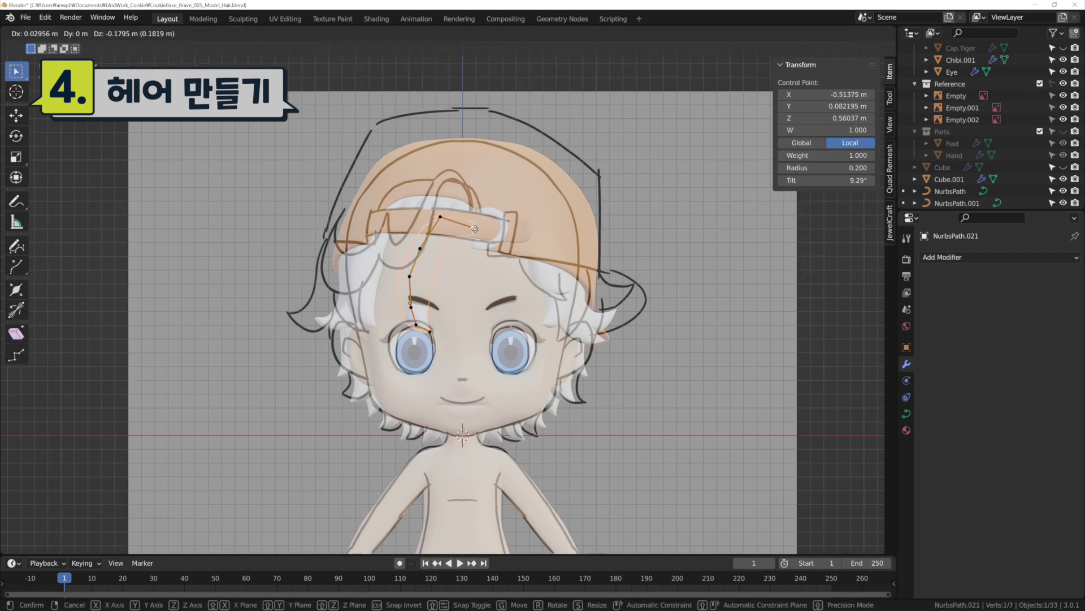
Step: Move the front curl's points to form a wavy curl across the cap's brim
left_click(475, 228)
key("g")
left_click(407, 238)
key("g")
left_click(386, 214)
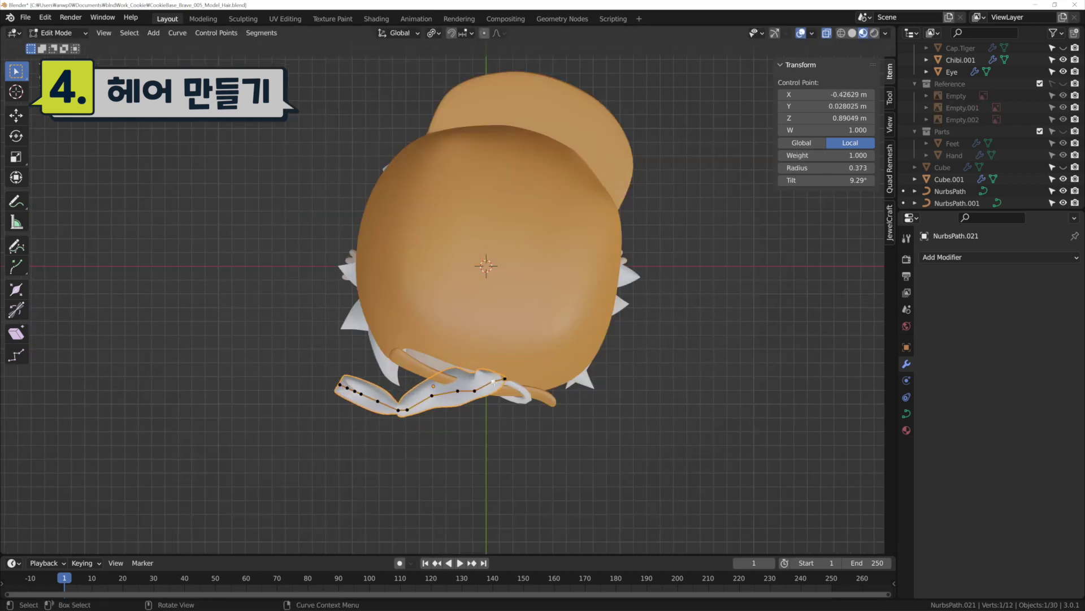
middle_click_drag(432, 370, 444, 294, "alt")
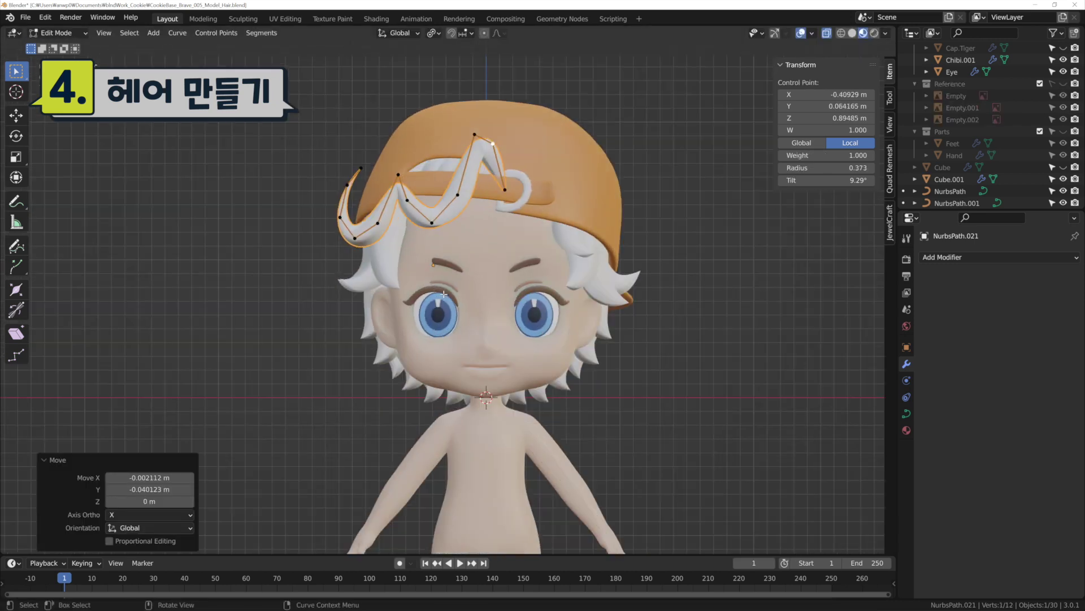
scroll(444, 294, "up", 1)
Step: Thin the curl's tip with Alt+S, subdivide and extend it, and lift a curl point
key("alt+s")
right_click(370, 225)
left_click(362, 249)
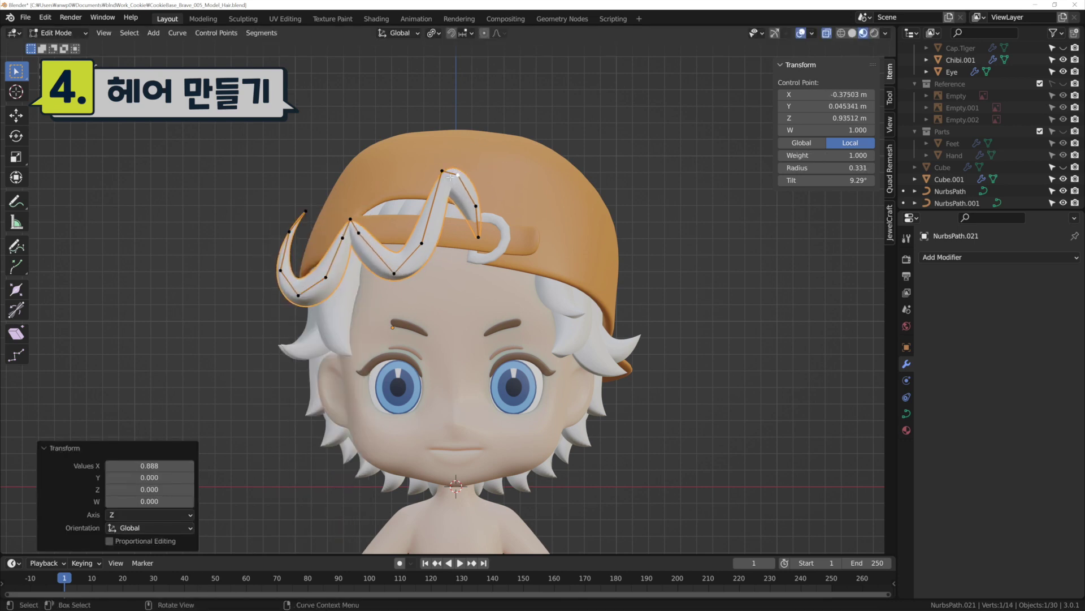
key("e")
left_click(489, 190)
left_click_drag(394, 273, 388, 261)
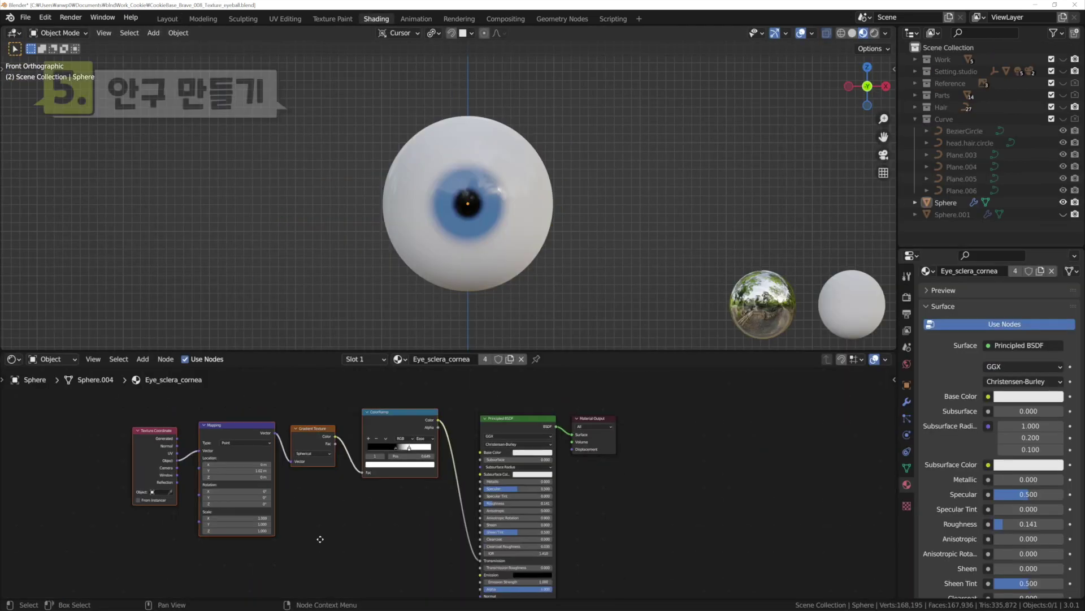
Step: Preview the sclera's lower ColorRamp on the eyeball and orbit to a front close-up of the eye
left_click(426, 494, "ctrl+shift")
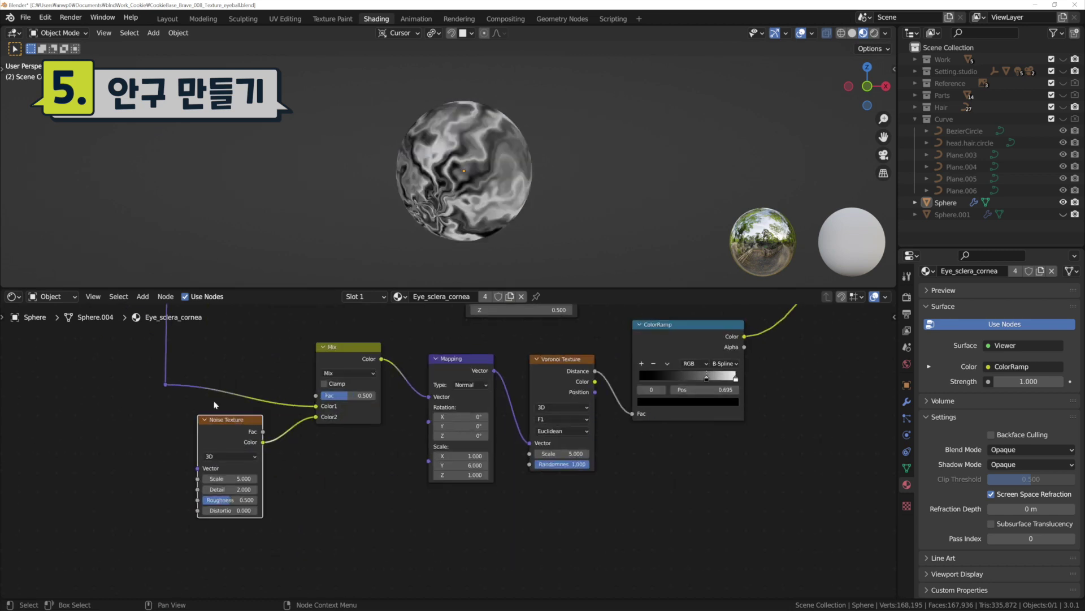
scroll(180, 421, "down", 1)
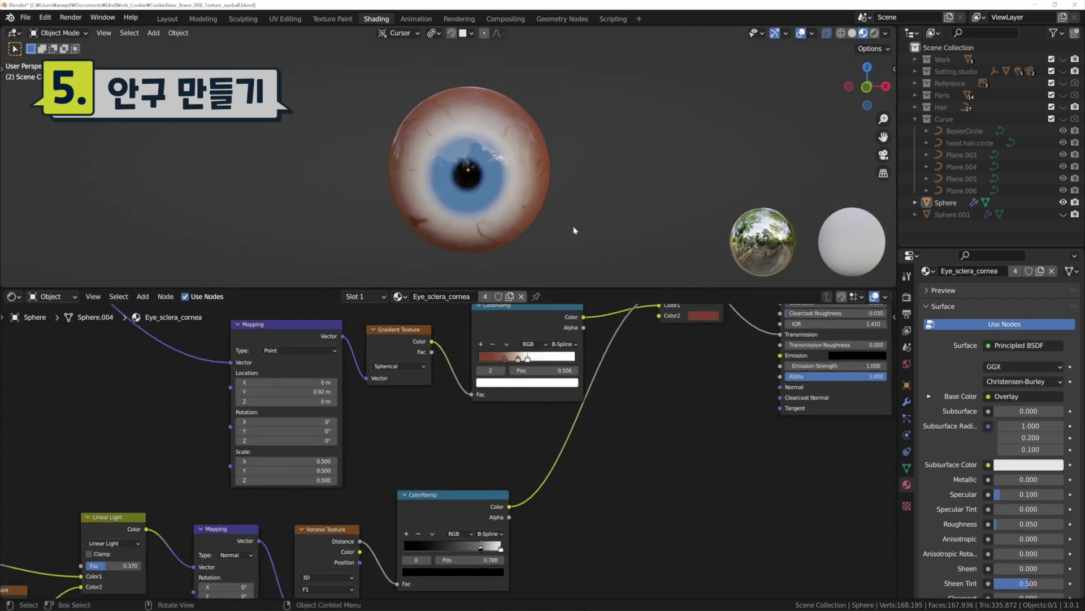
scroll(610, 487, "down", 2)
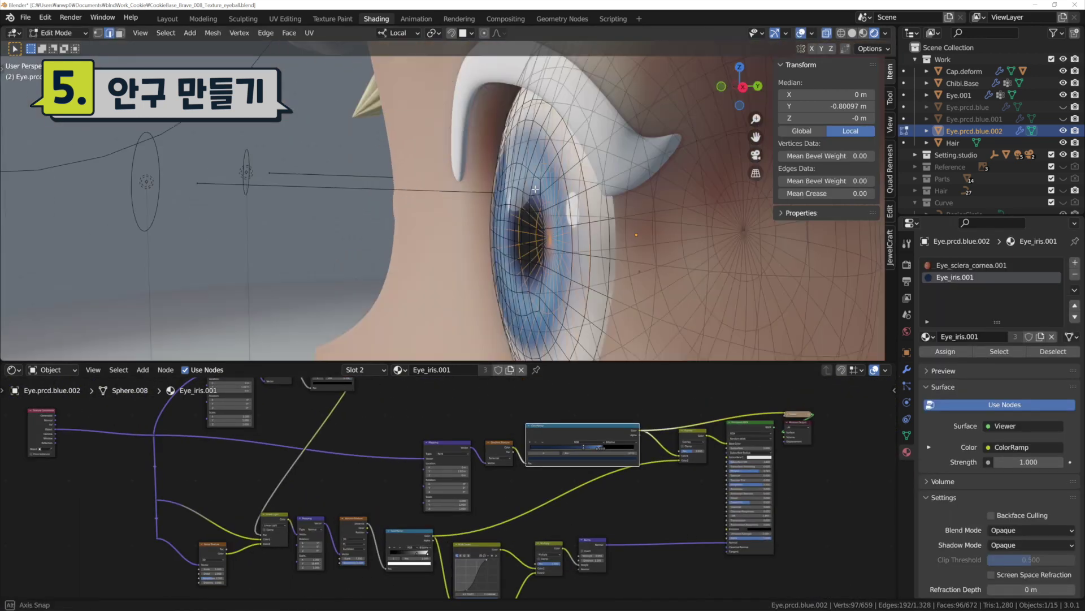
middle_click_drag(565, 169, 650, 133)
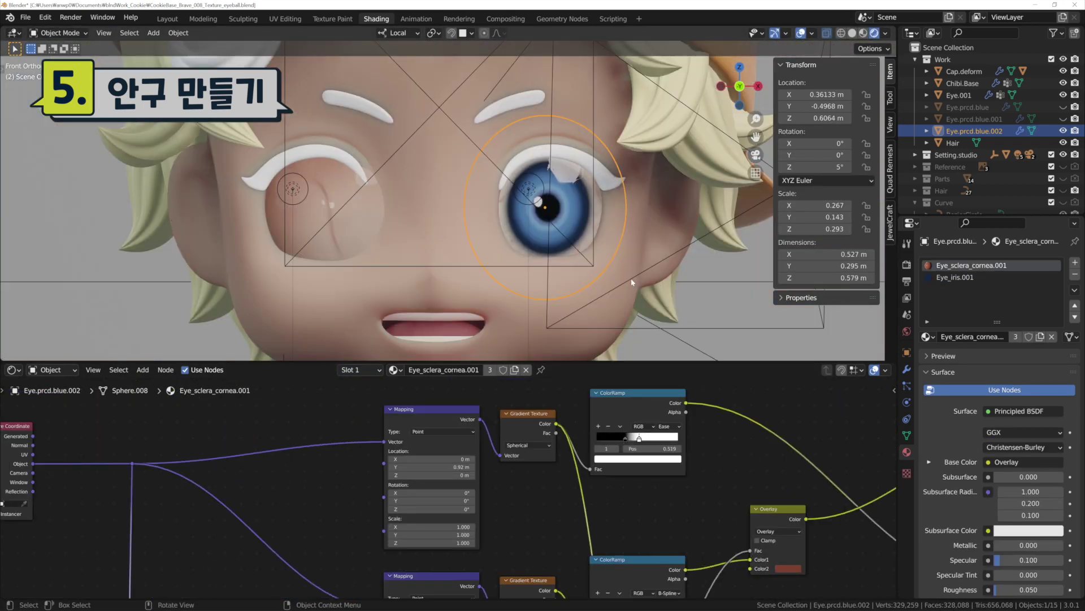
scroll(632, 281, "up", 2)
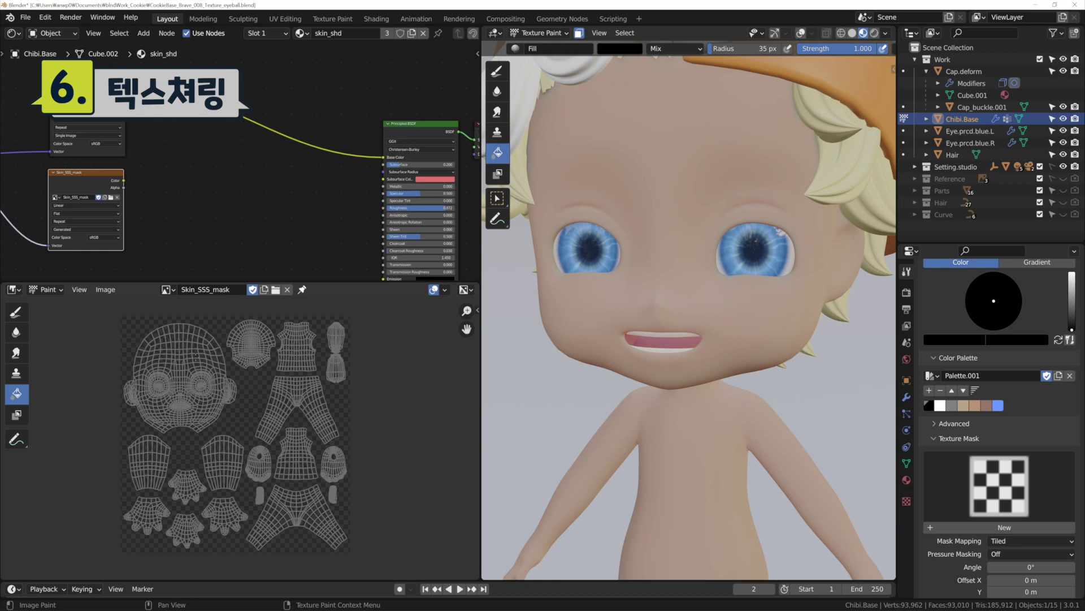
Step: Undo a black fill of the SSS mask, then move the ColorRamp's second stop to 0.667
left_click(333, 470)
key("ctrl+z")
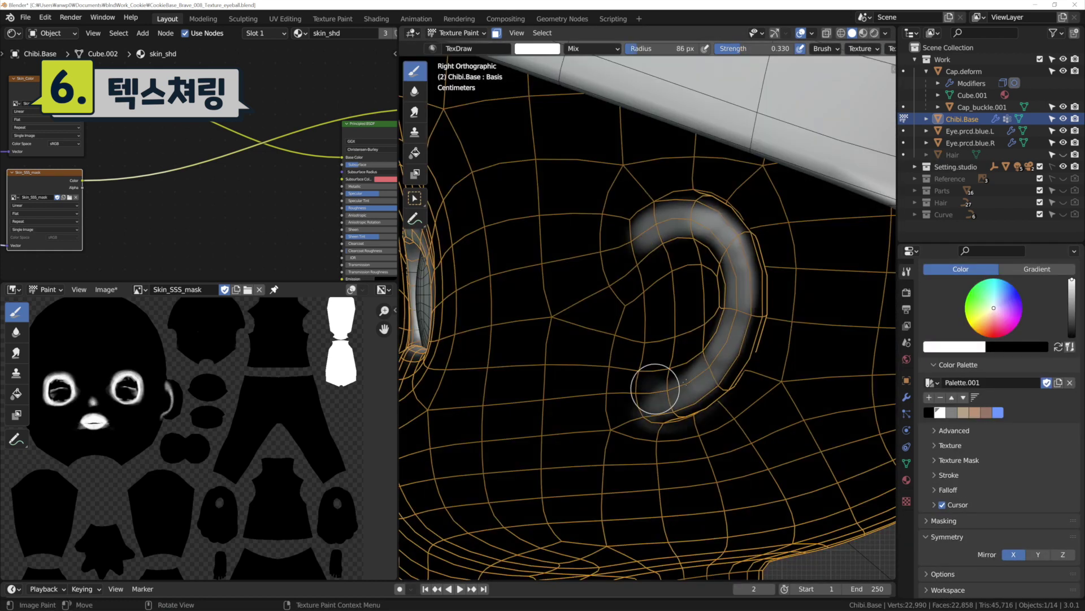
middle_click_drag(573, 491, 634, 265)
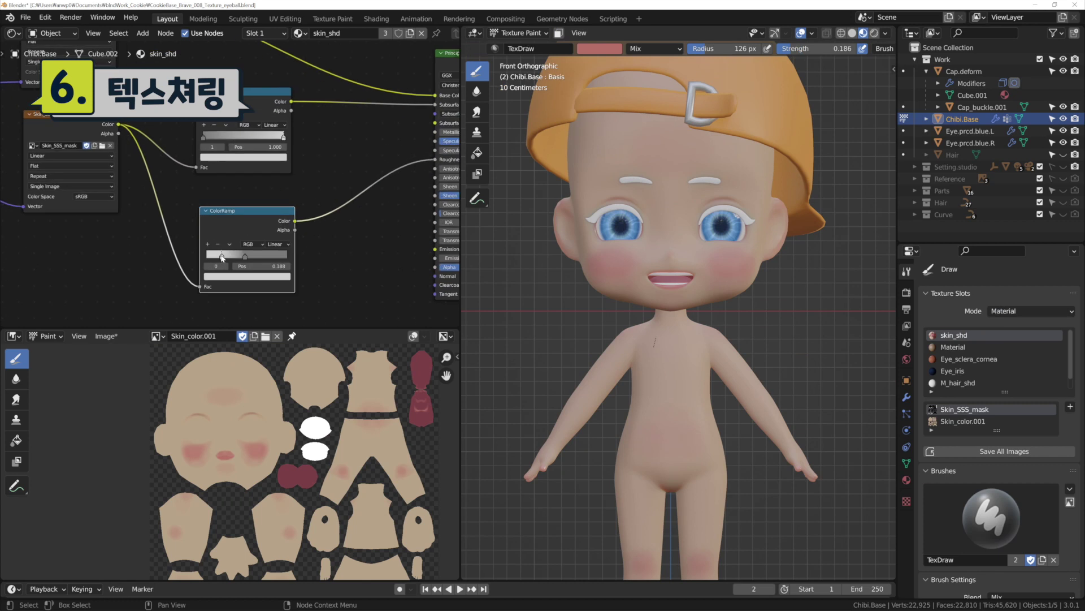
left_click_drag(245, 256, 262, 257)
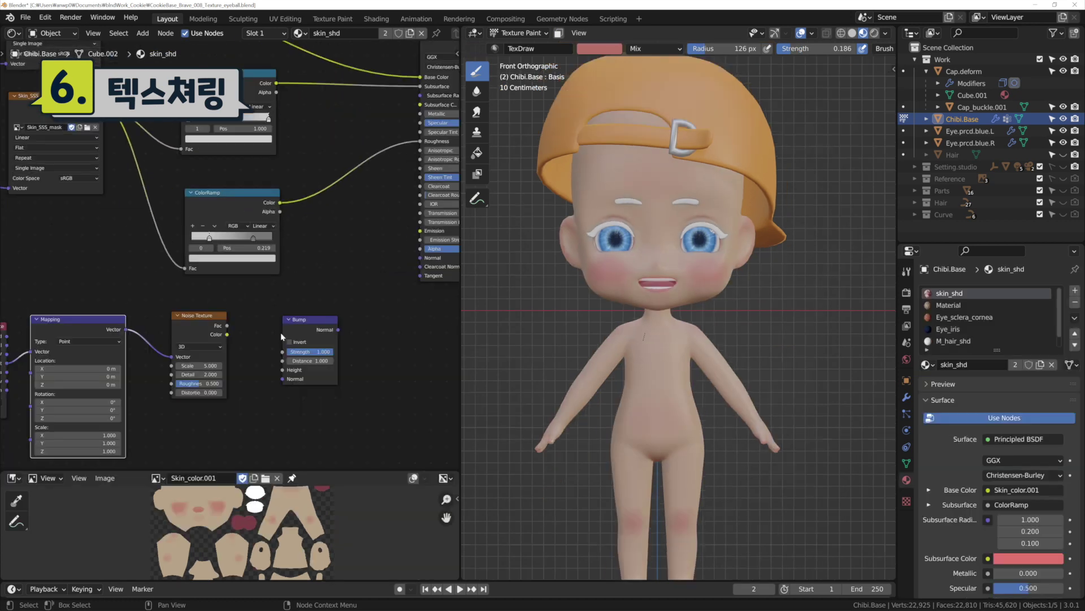
Step: Link the Bump node to the skin's Normal with Noise Scale 300 and Bump Strength 0.2
left_click_drag(338, 329, 420, 258)
scroll(203, 387, "up", 1)
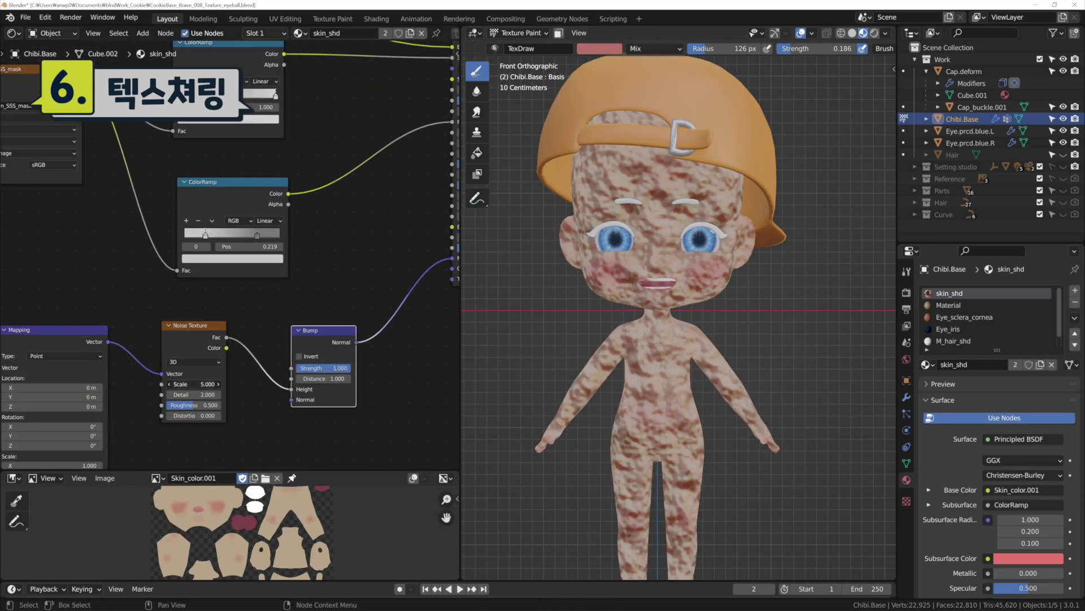
type("300")
key("Return")
scroll(648, 382, "up", 7)
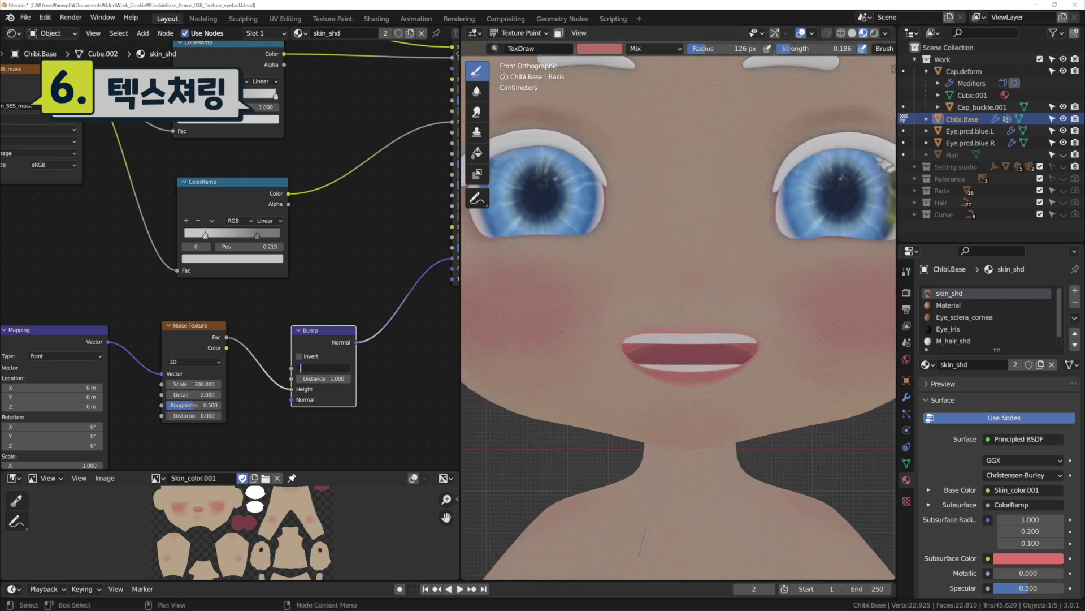
type("0.2")
key("Return")
scroll(635, 359, "up", 3)
middle_click_drag(635, 358, 679, 400)
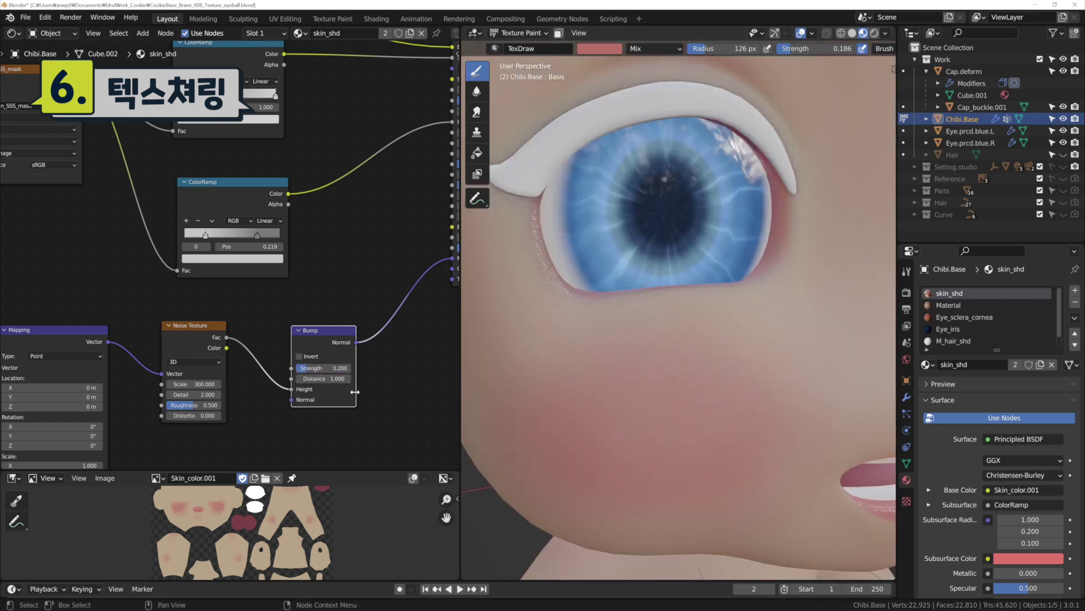
key("KP_1")
scroll(791, 407, "down", 5)
scroll(814, 439, "up", 2)
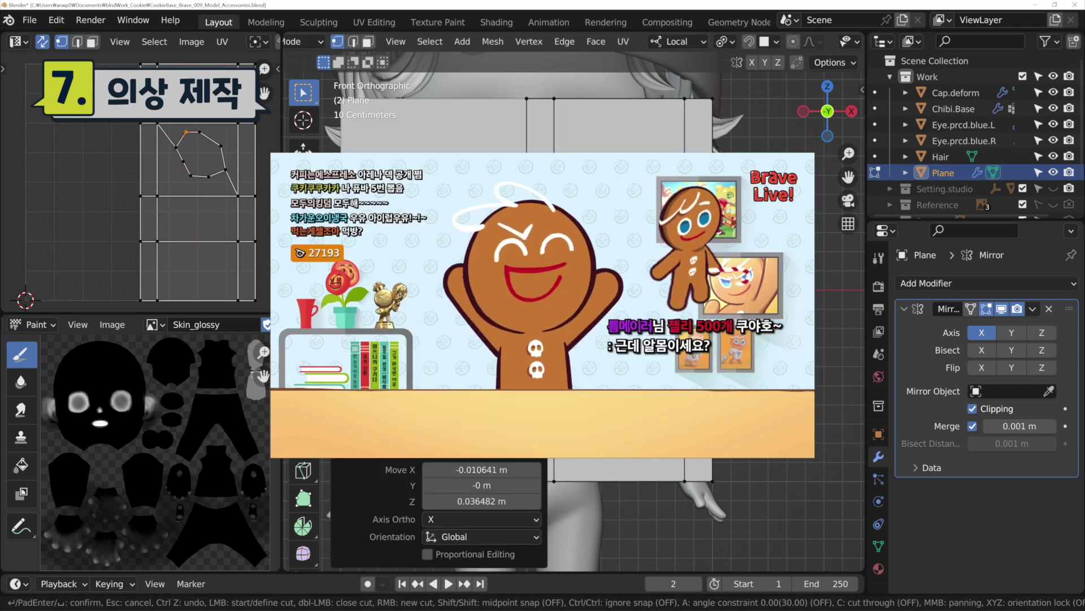
Step: Finish the knife cuts and move edges to shape the skull's right side and bottom
key("Return")
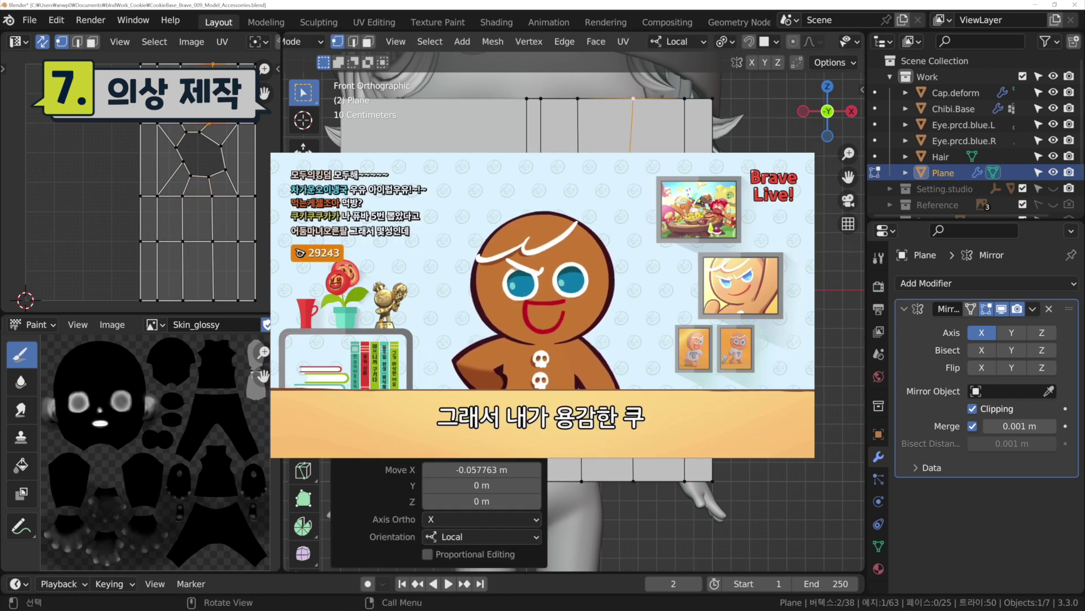
key("g")
left_click(550, 91)
key("g")
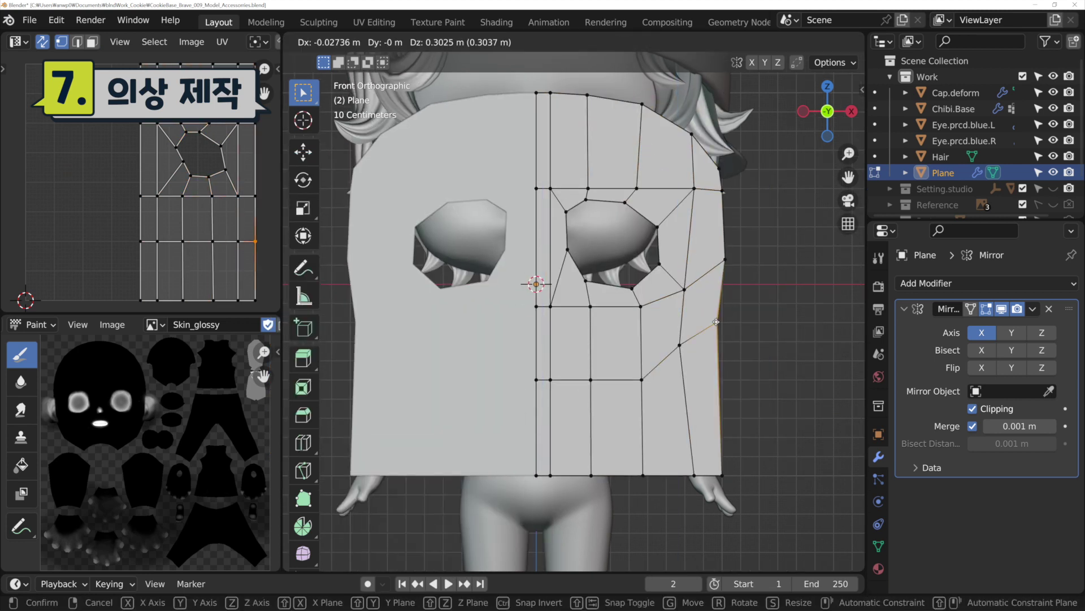
left_click(649, 417)
key("g")
left_click(649, 417)
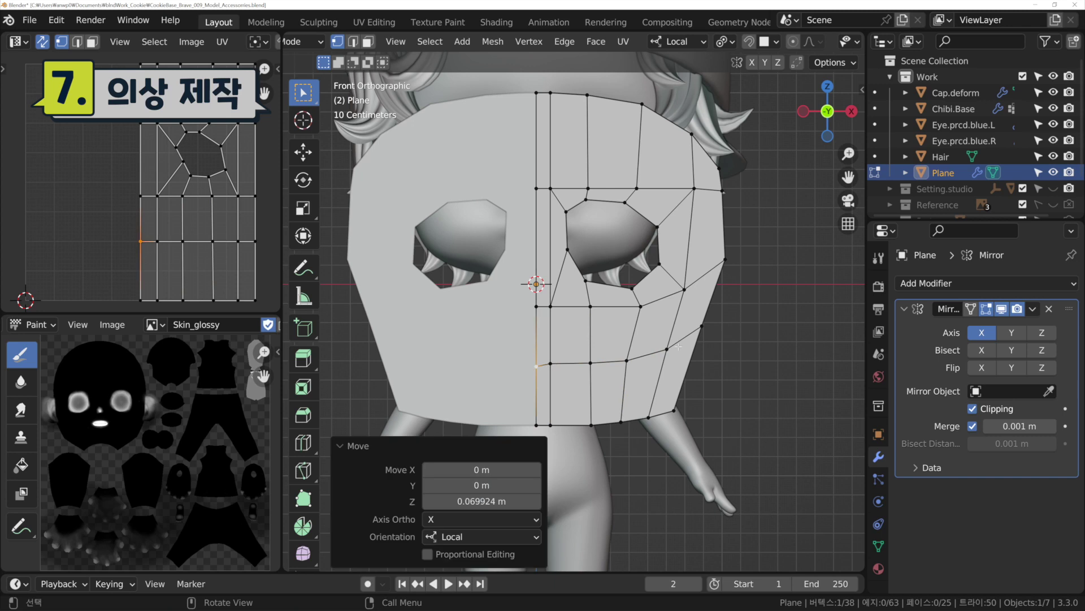
Step: Adjust a right-side vertex, restore the horizontal jaw loop and select the bottom face
left_click(683, 288)
key("g")
key("ctrl+shift+z")
key("ctrl+shift+z")
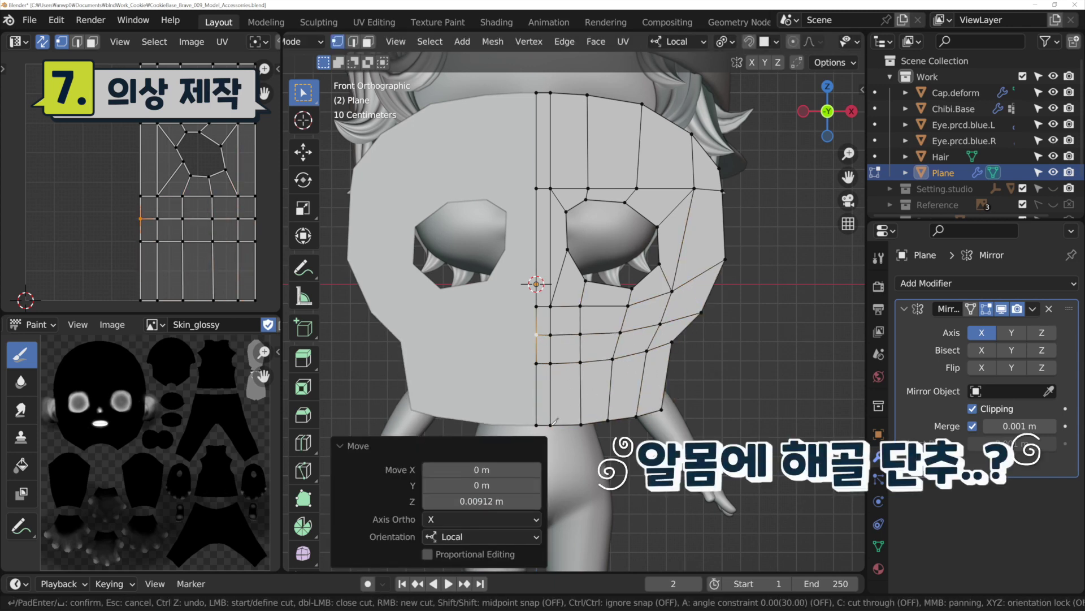
key("Escape")
key("3")
left_click(593, 414)
left_click(606, 284)
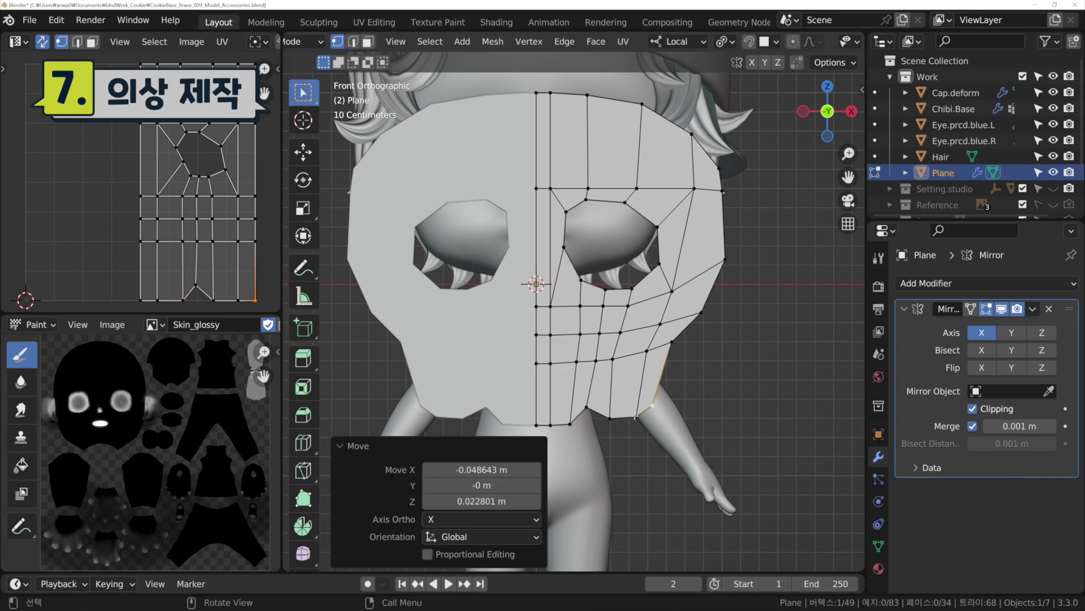
Step: Add a vertical loop cut on the right side and reposition the outline's top vertices
key("ctrl+r")
left_click(683, 292)
right_click(682, 292)
key("g")
left_click(678, 272)
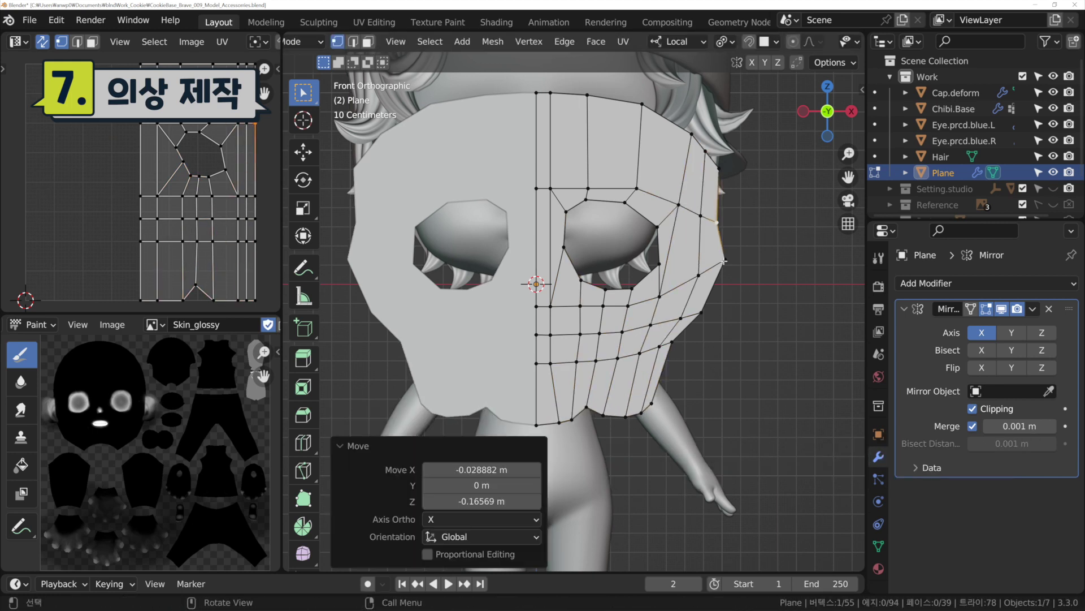
left_click(587, 94)
key("g")
left_click(591, 113)
key("g")
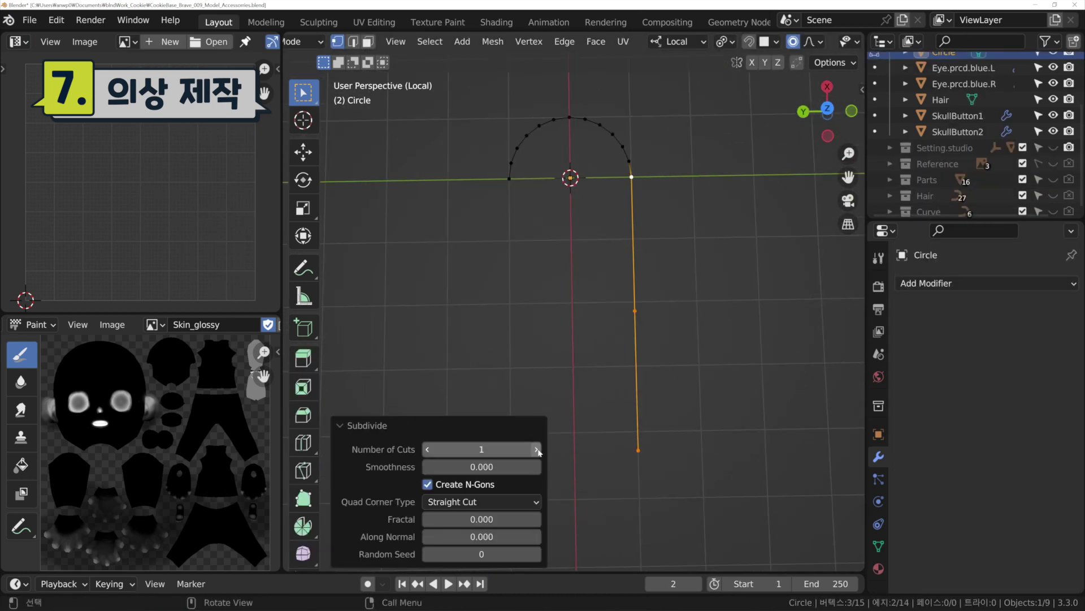
Step: Subdivide the curve with 10 cuts and scale its selected points in top view
left_click_drag(538, 452, 571, 452)
key("KP_7")
left_click(627, 311)
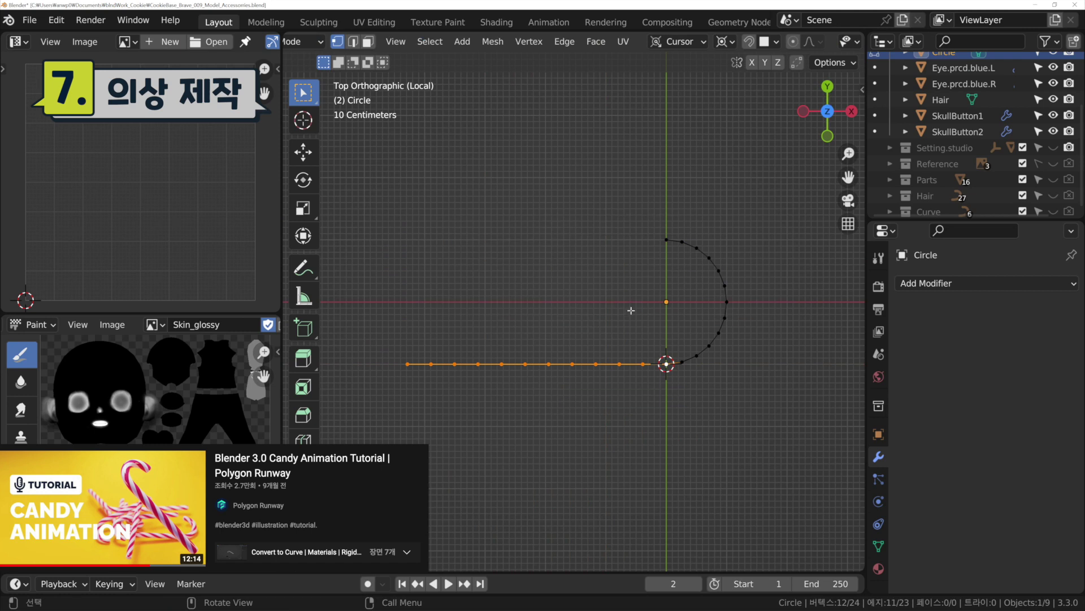
left_click(690, 439)
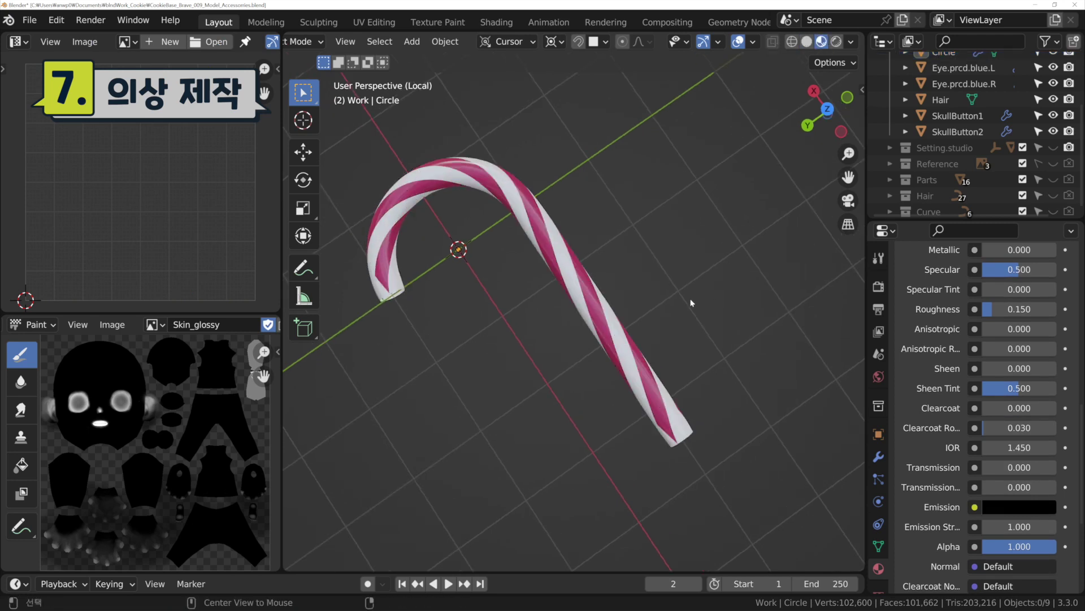
Step: Reshape the cane's tip and hook with proportional scale and move edits
mouse_move(584, 240)
middle_mouse_down()
mouse_move(684, 317)
mouse_move(683, 344)
mouse_move(543, 296)
mouse_move(590, 346)
middle_mouse_up()
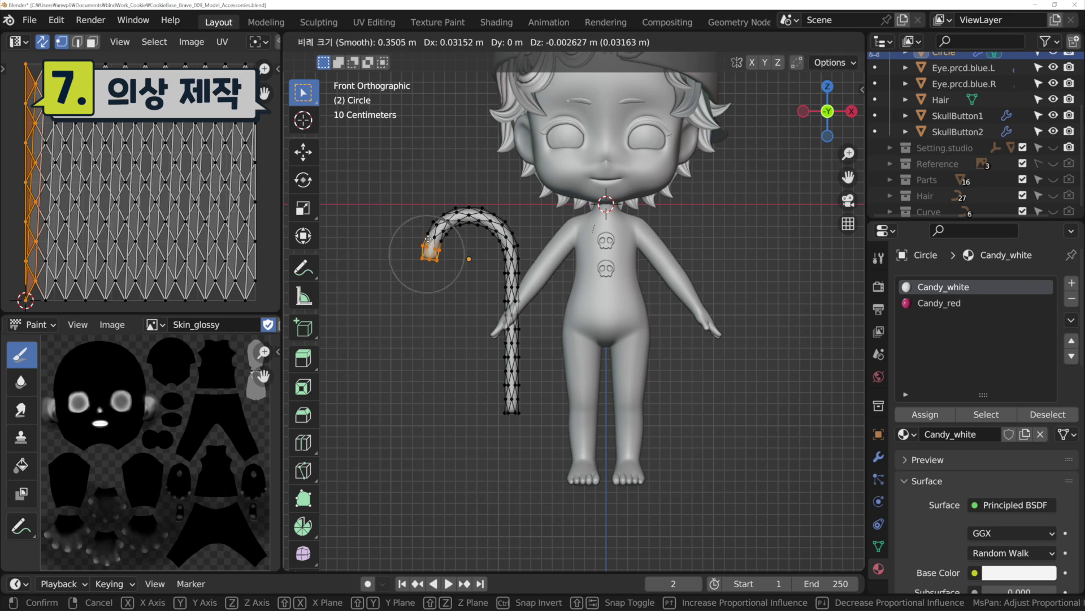
left_click(434, 237)
left_click(489, 232)
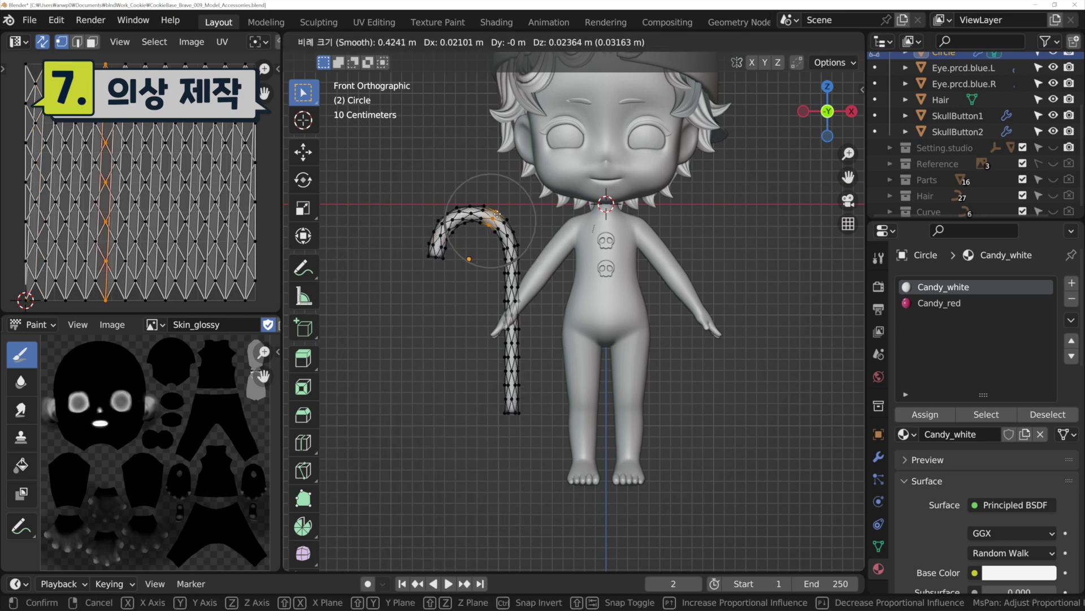
left_click(498, 216)
scroll(546, 298, "down", 1)
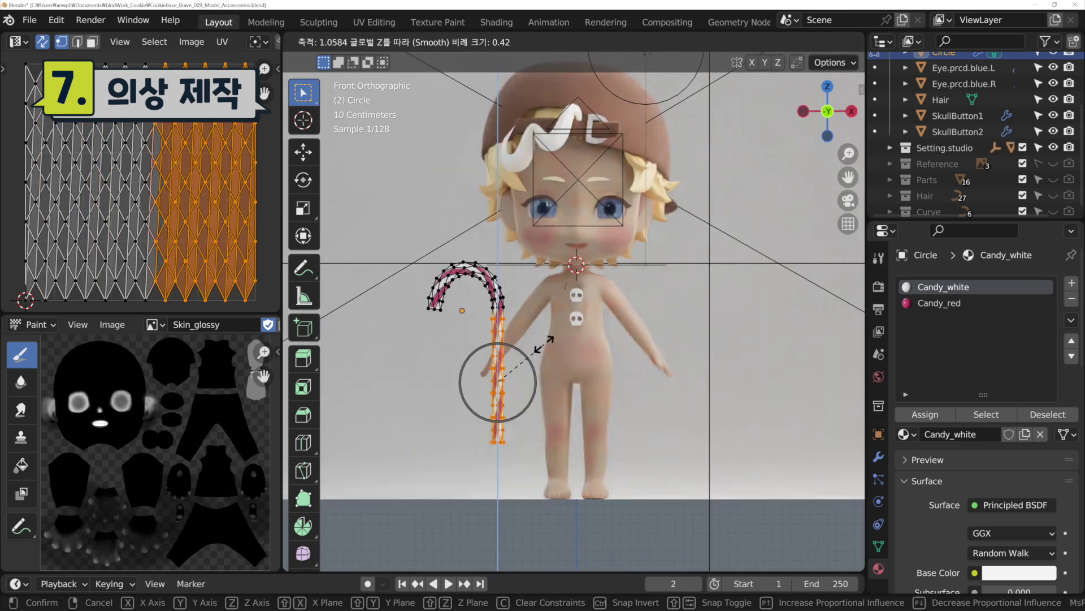
left_click(528, 356)
left_click(491, 281)
key("g")
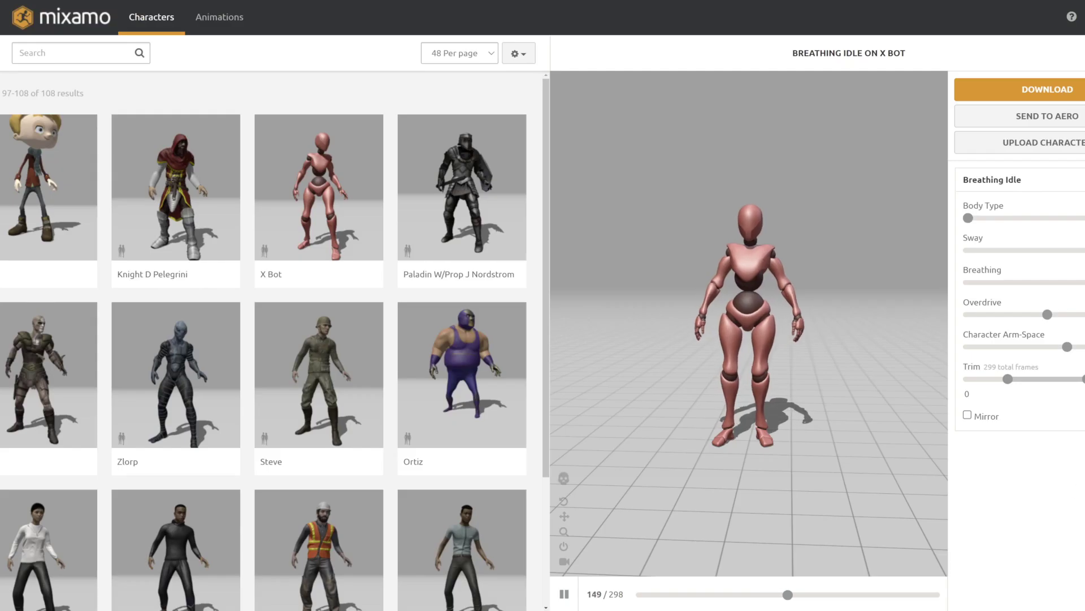
Step: Upload the base mesh FBX to Mixamo and place the chin, elbow and knee markers
left_click(1045, 142)
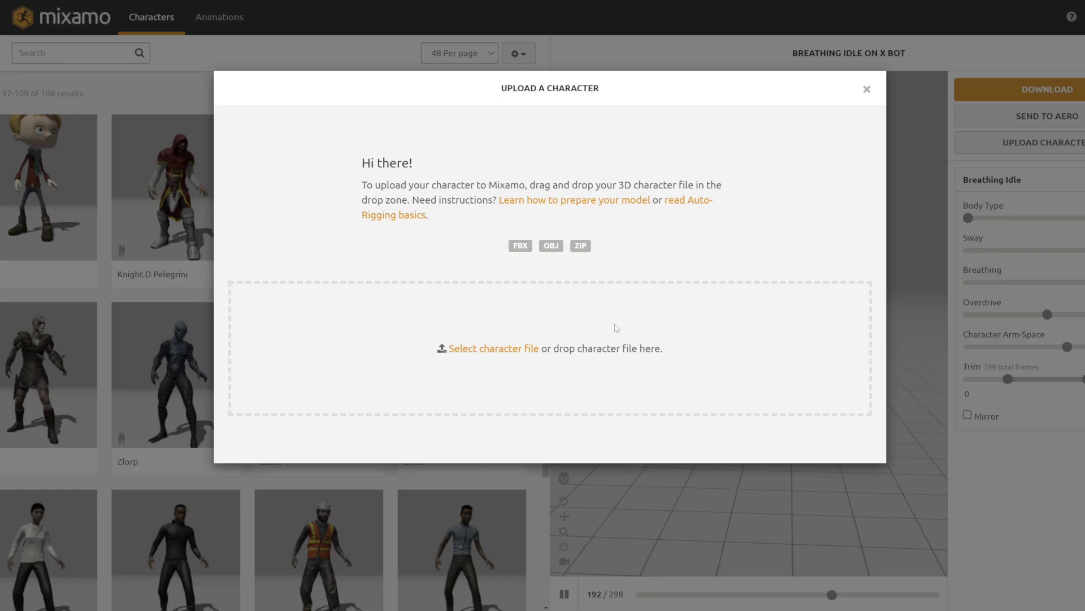
left_click(523, 347)
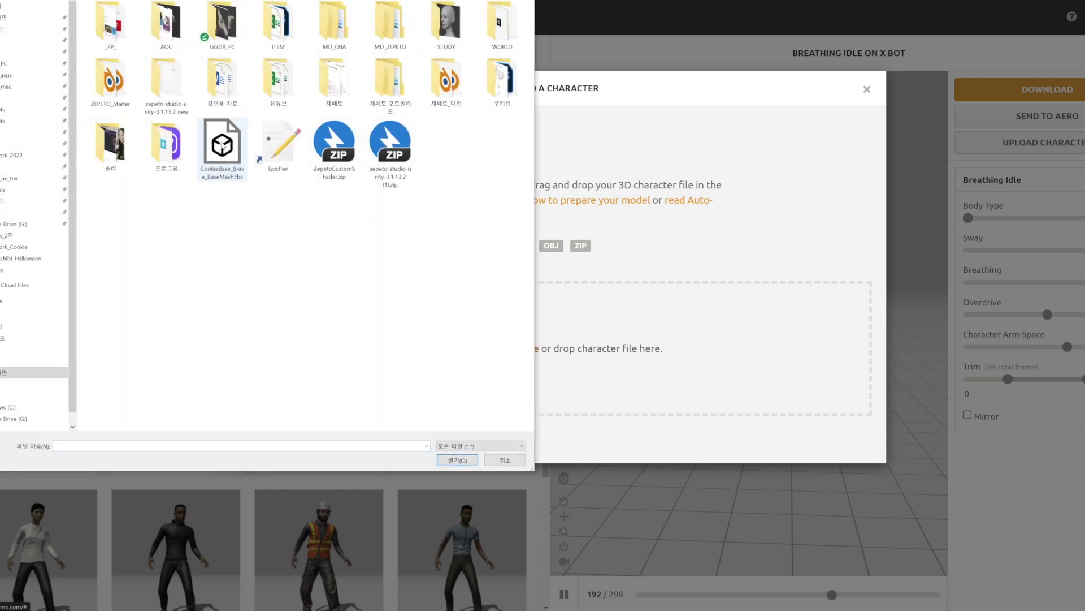
double_click(222, 146)
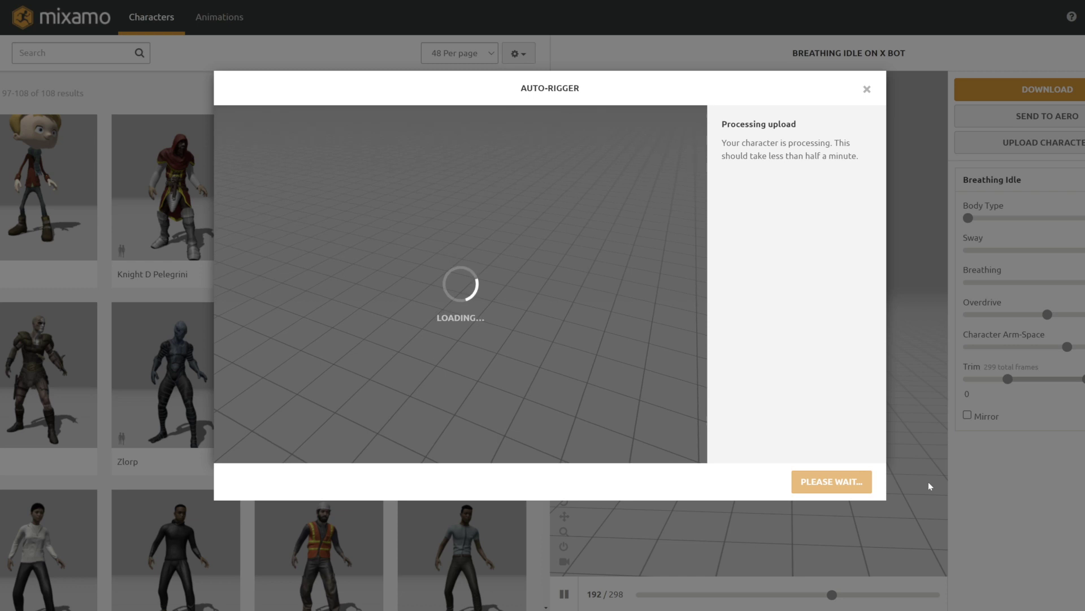
left_click(851, 483)
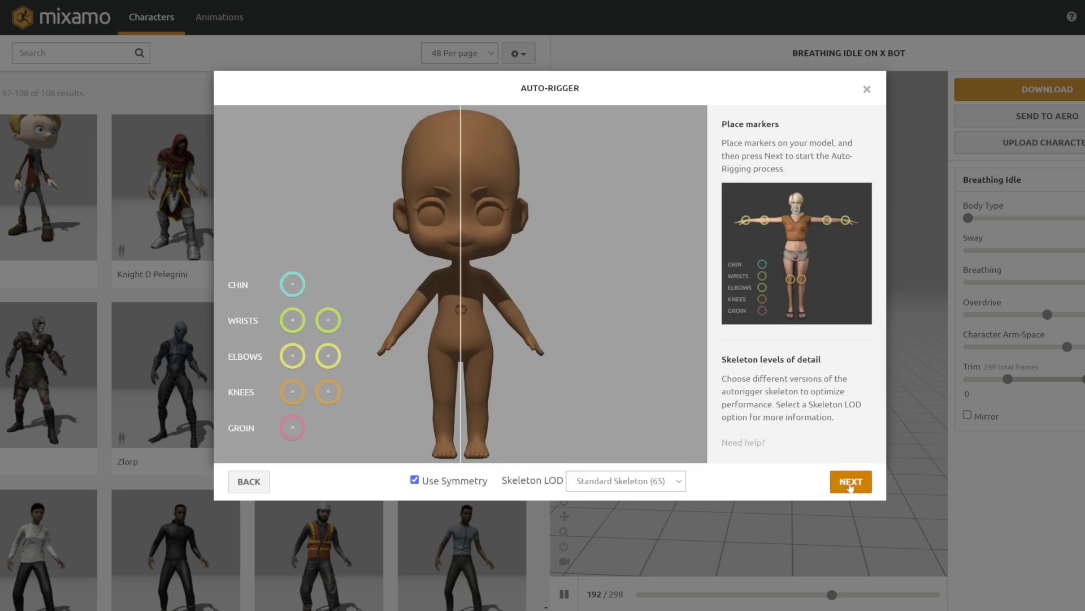
left_click_drag(296, 287, 462, 257)
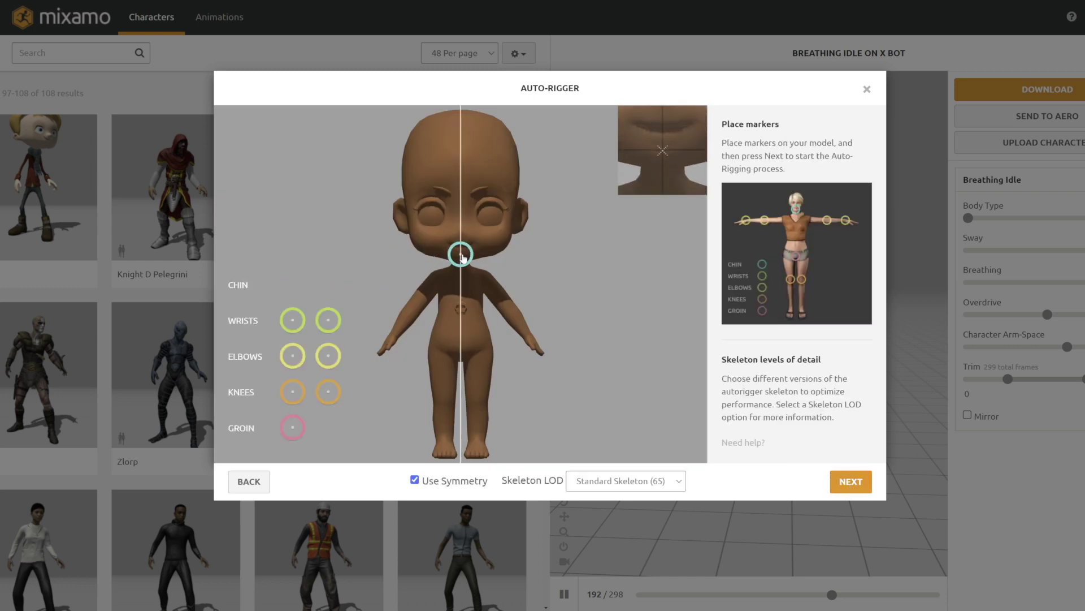
left_click_drag(328, 356, 485, 302)
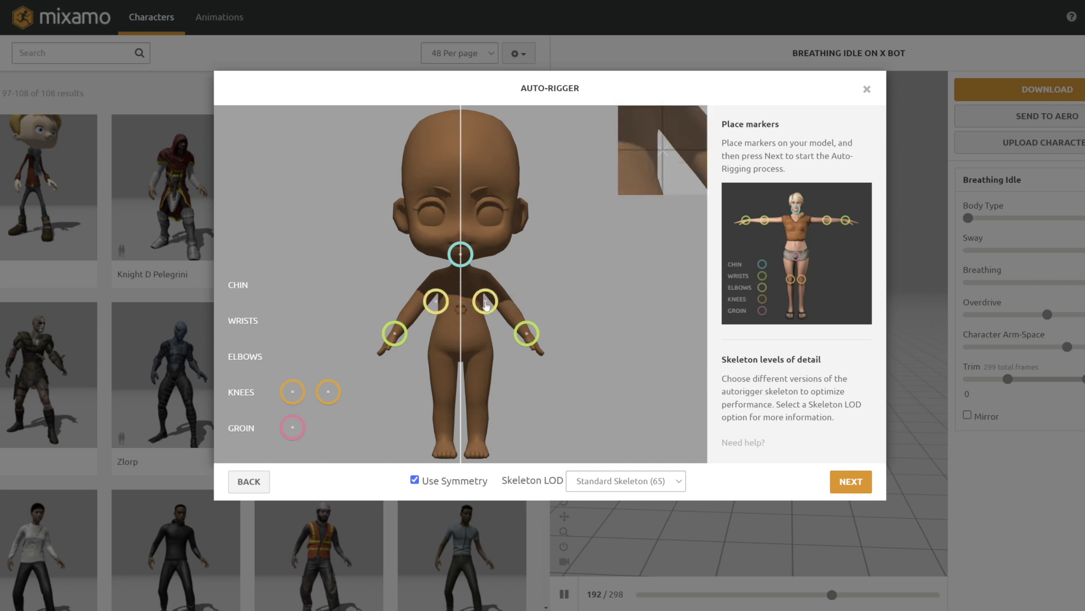
left_click_drag(292, 396, 492, 408)
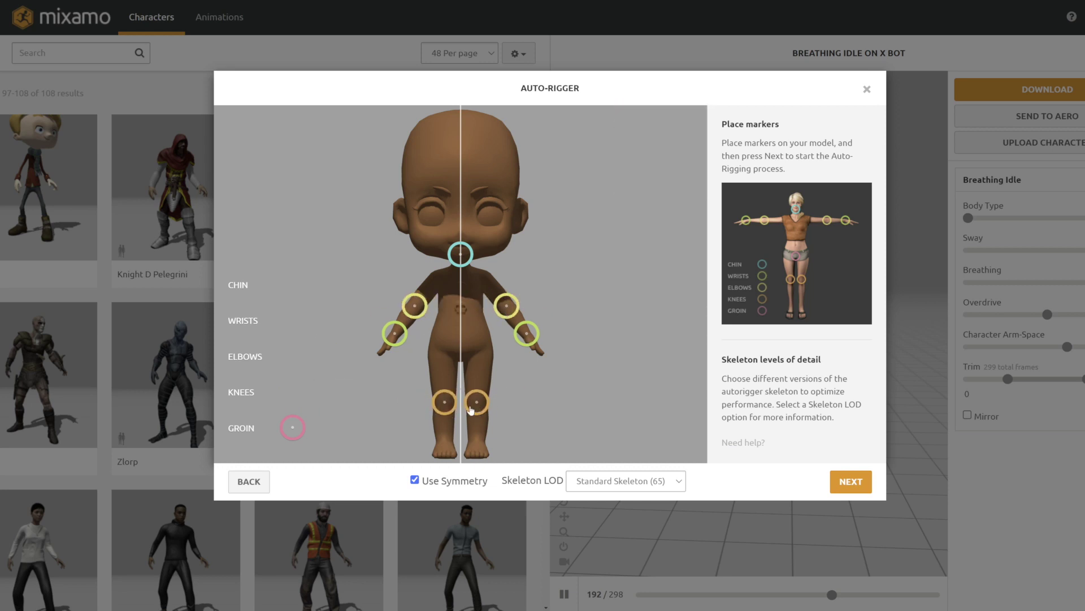
left_click(853, 482)
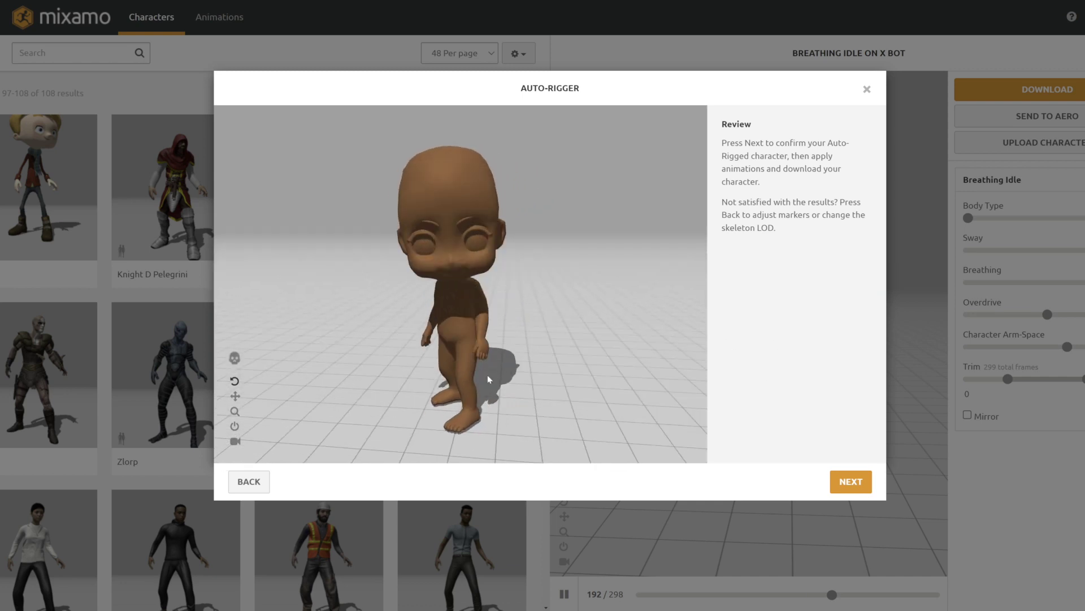
Step: Review the generated skeleton and download the rigged character as FBX Binary in original pose
left_click(234, 358)
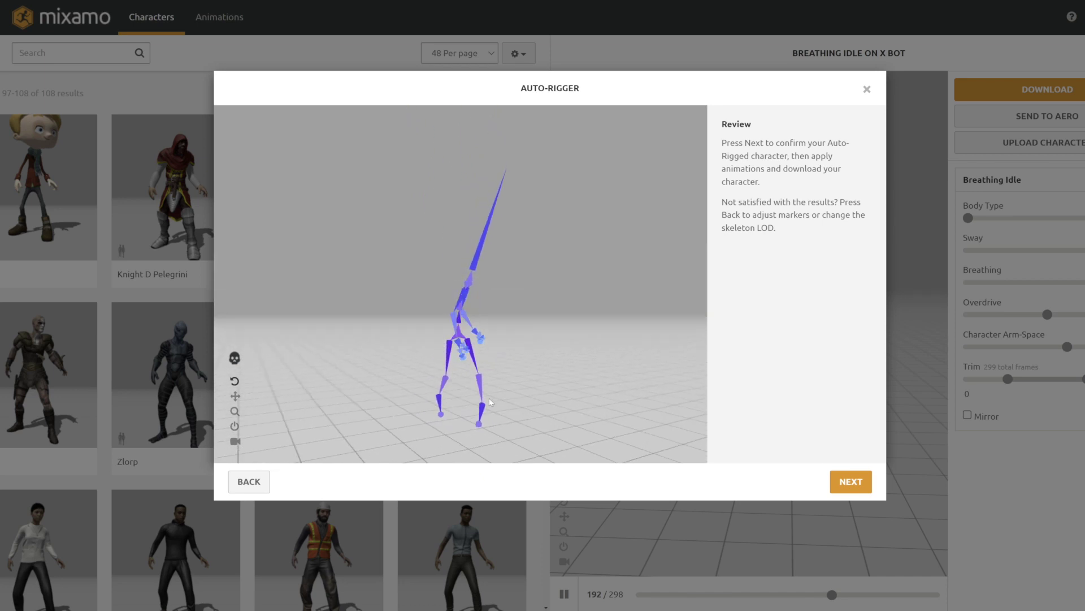
left_click(851, 482)
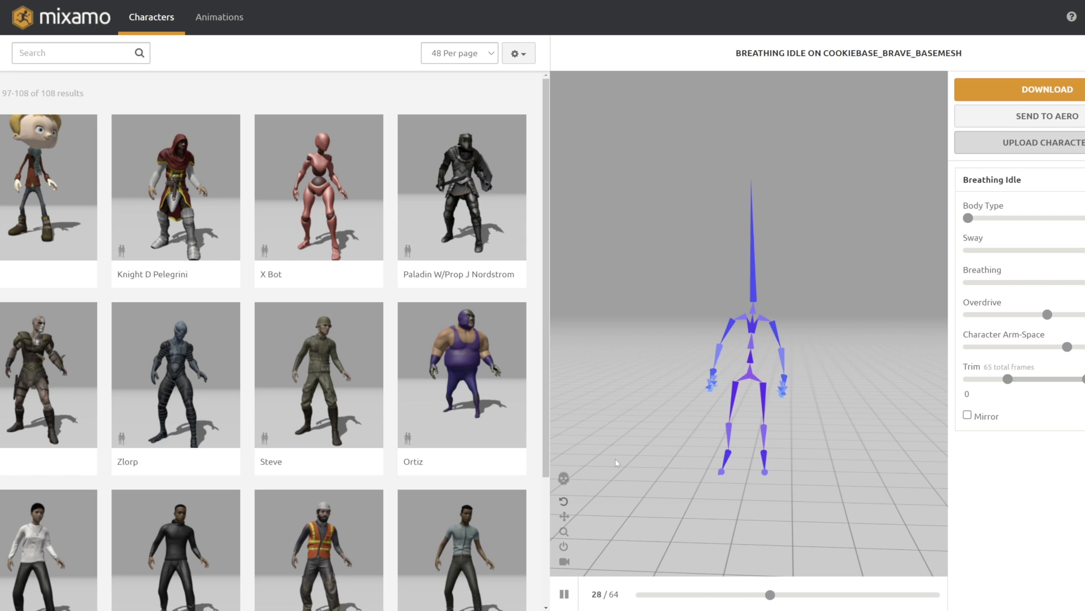
left_click(563, 478)
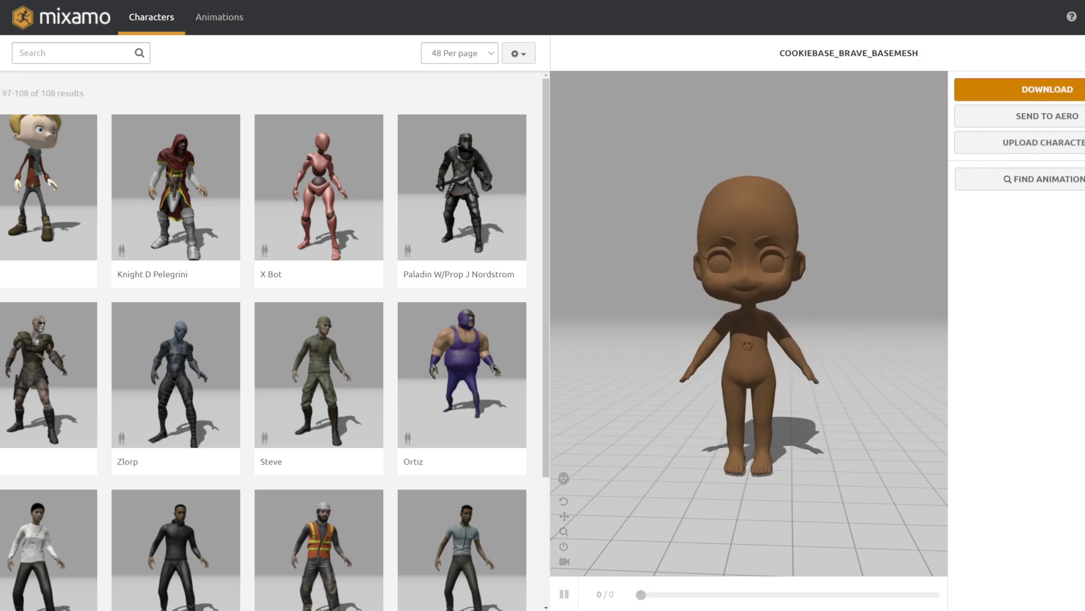
left_click(1047, 89)
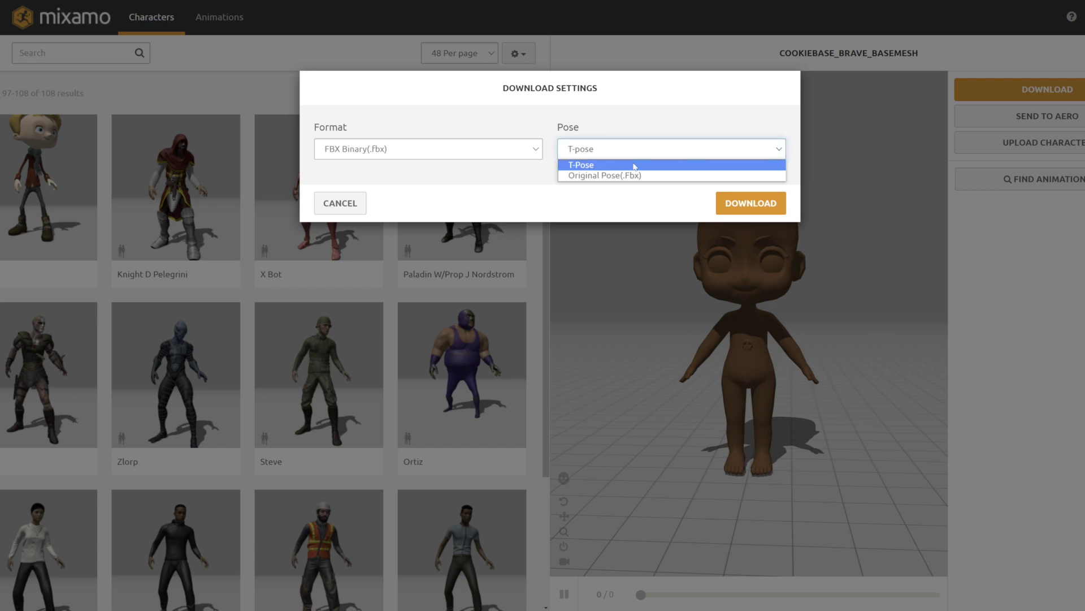
left_click(781, 205)
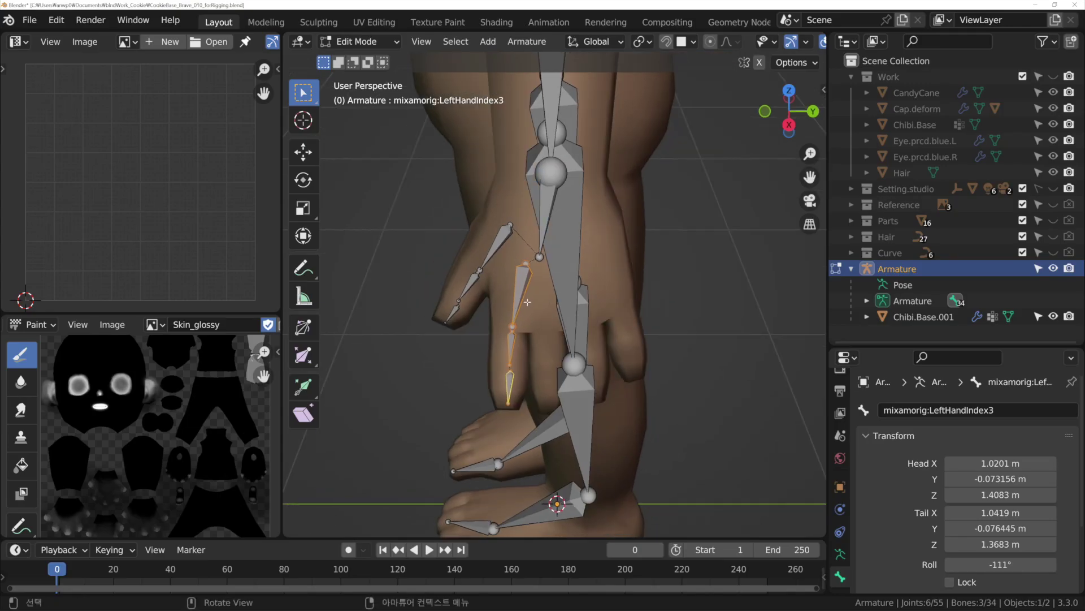
Step: Move and rotate the LeftHandIndex bones into alignment, then zoom in on the left hand
left_click(570, 314)
key("r")
key("g")
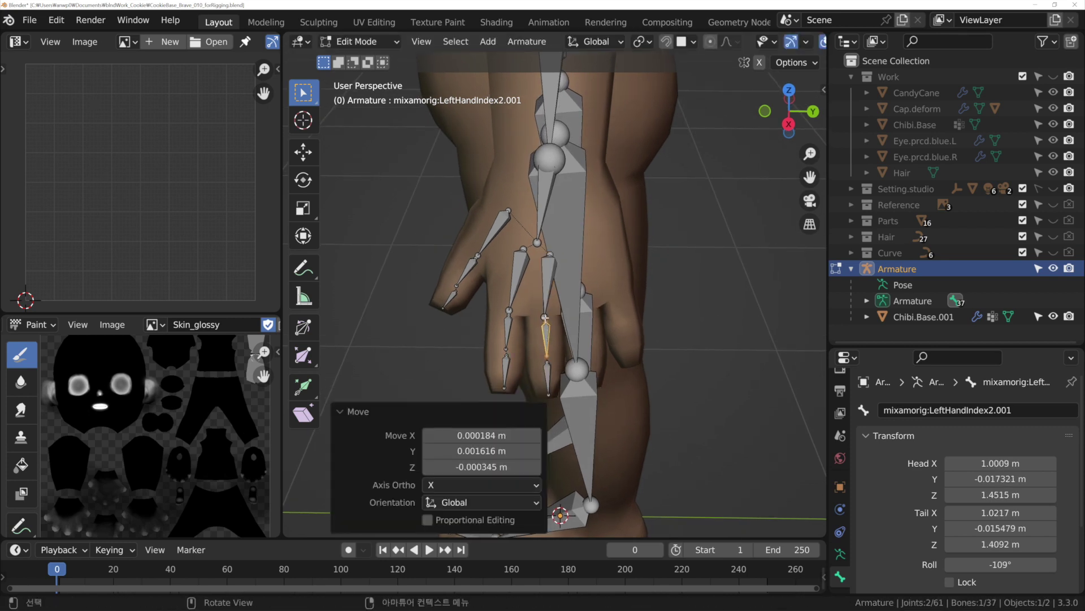
left_click(542, 250)
key("g")
left_click(578, 245)
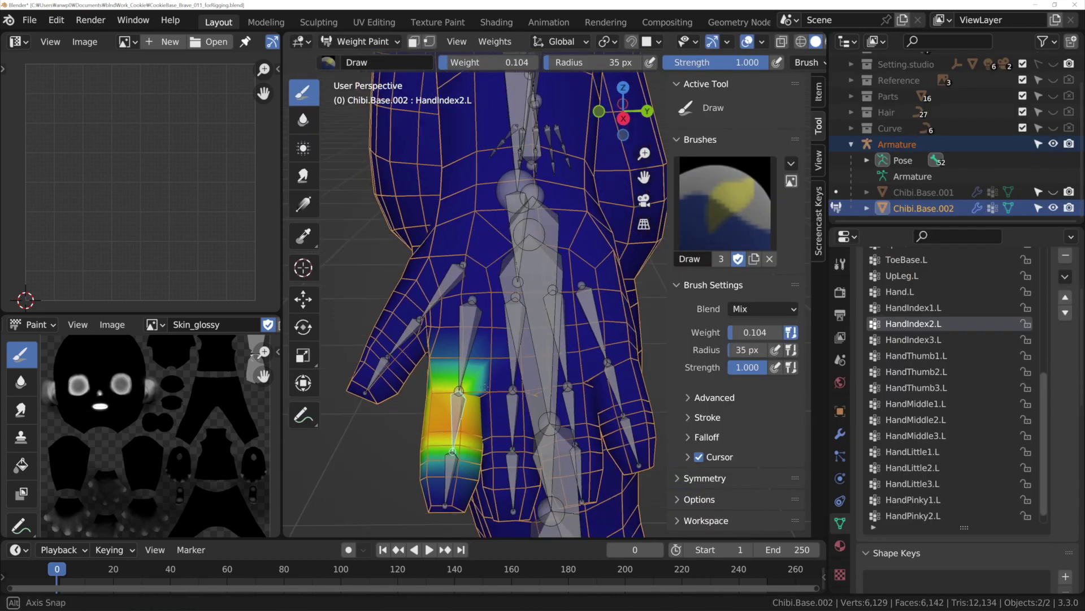
mouse_move(478, 388)
middle_mouse_down()
mouse_move(509, 349)
mouse_move(431, 527)
mouse_move(509, 351)
mouse_move(601, 247)
middle_mouse_up()
key("shift+x")
key("shift+x")
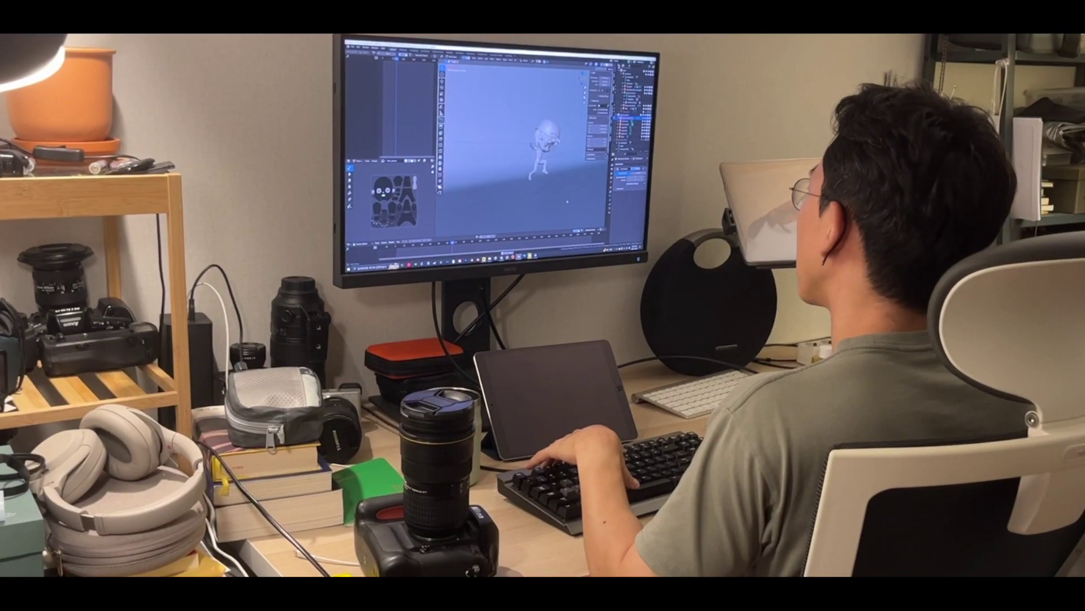